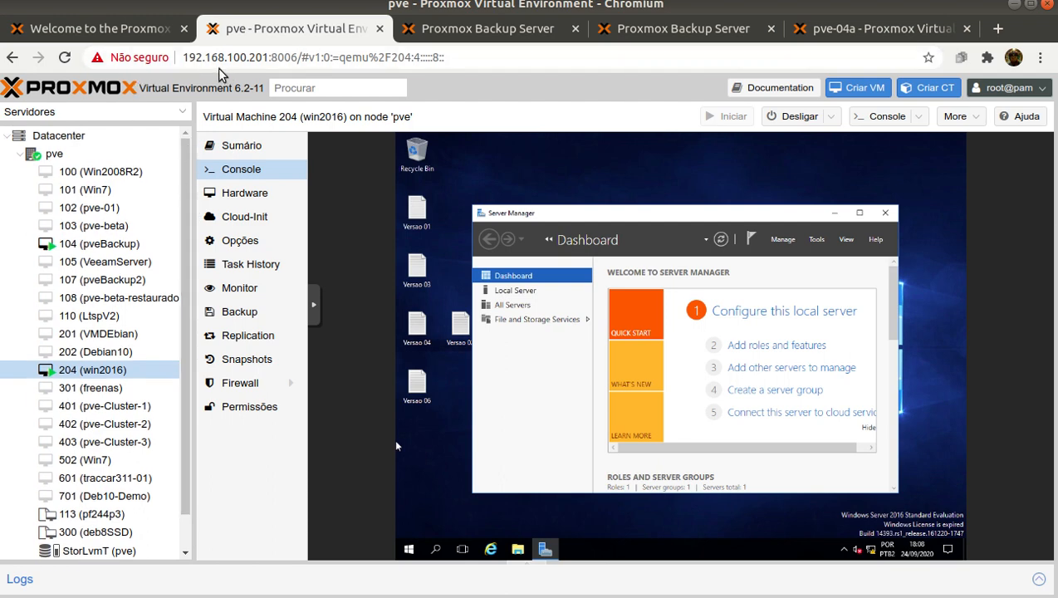
# - Open the backup list of VM 204 (win2016) and show the backups stored on pbs2beta
pyautogui.scroll(-1, 185, 179)
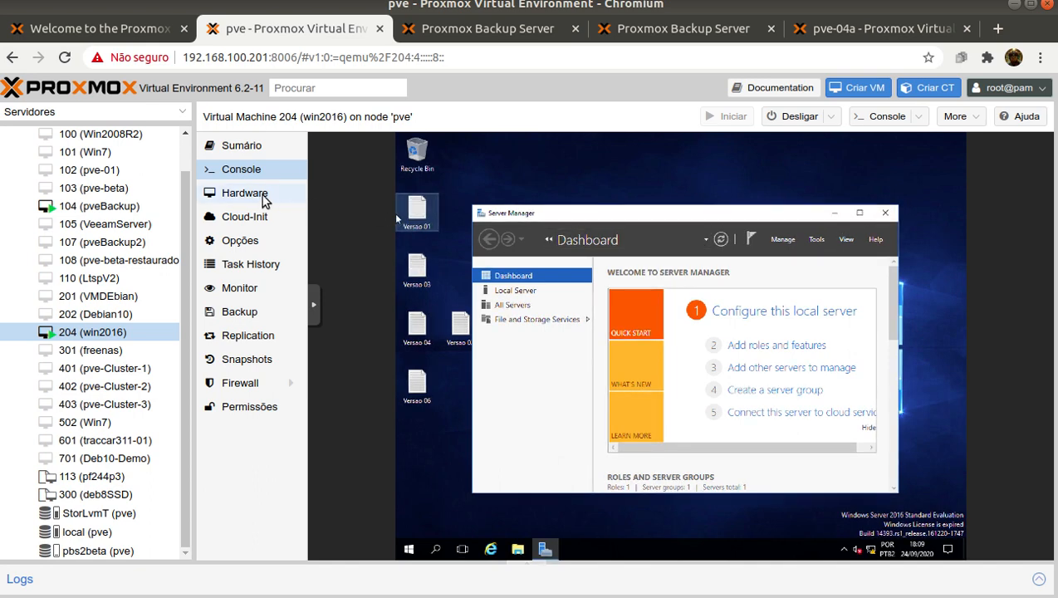
pyautogui.click(245, 312)
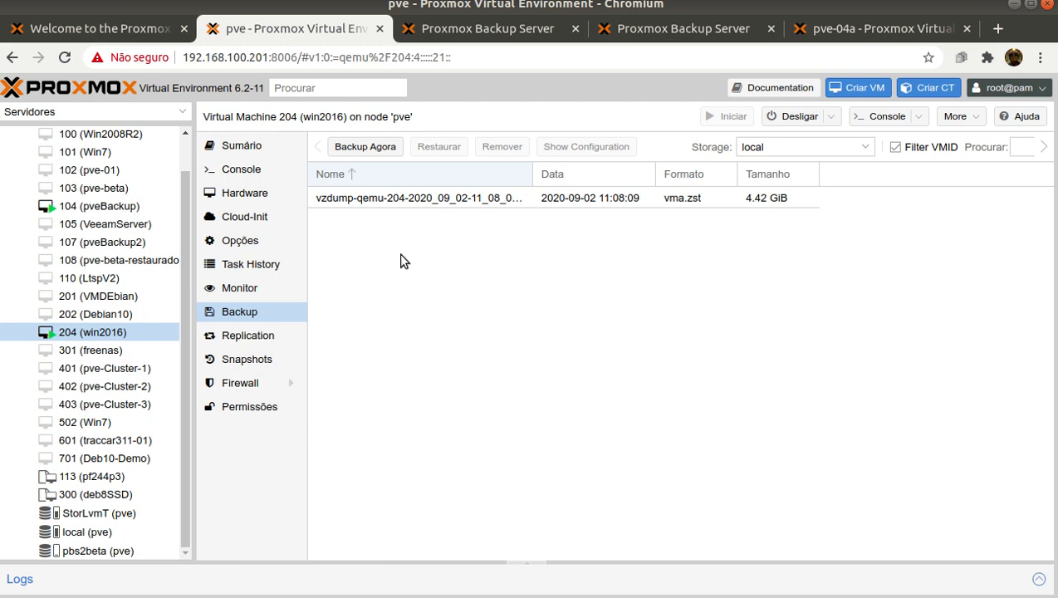
pyautogui.click(860, 149)
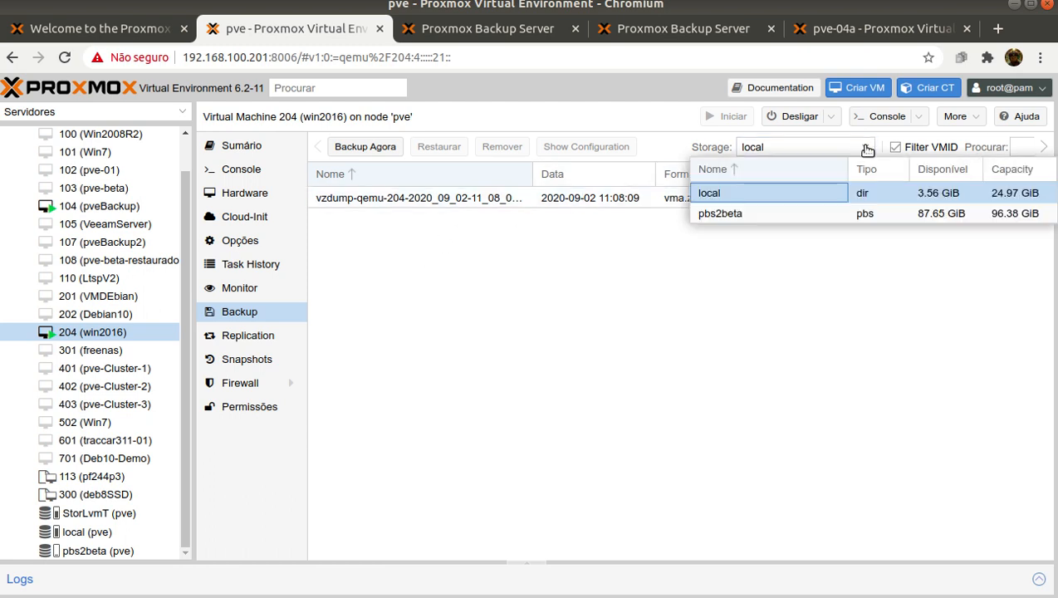
pyautogui.click(720, 214)
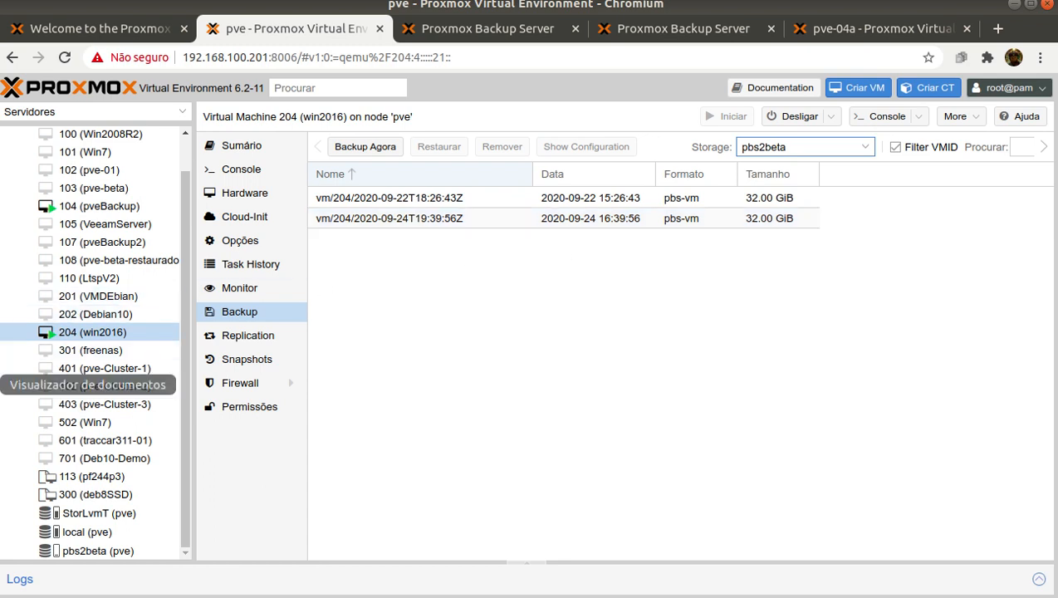
# - Consult the replication diagram in ReplicacaoPBS.pdf in the document viewer, and return to the browser
pyautogui.click(43, 355)
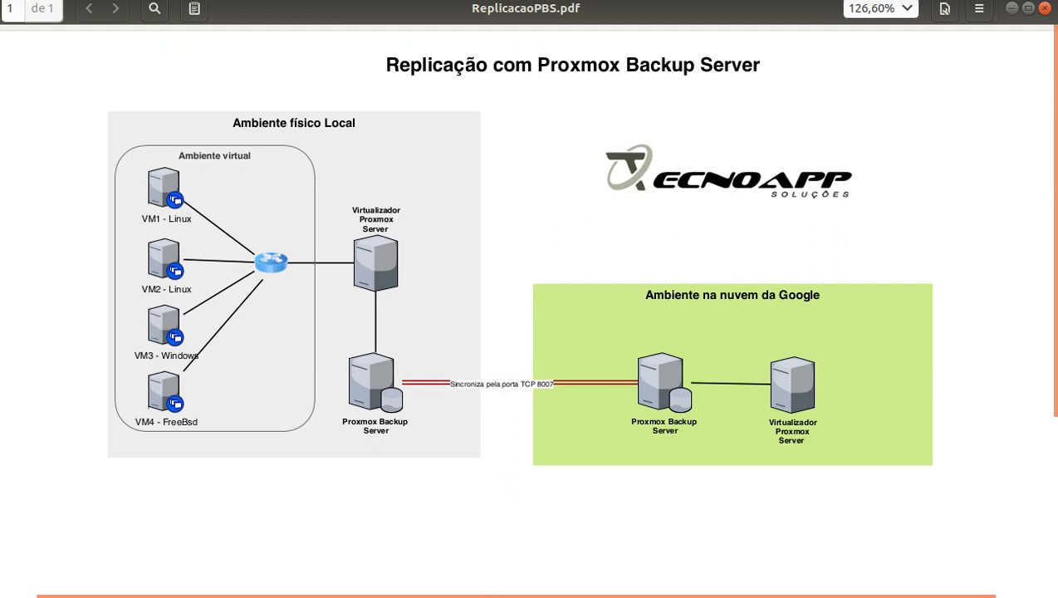
pyautogui.click(1, 17)
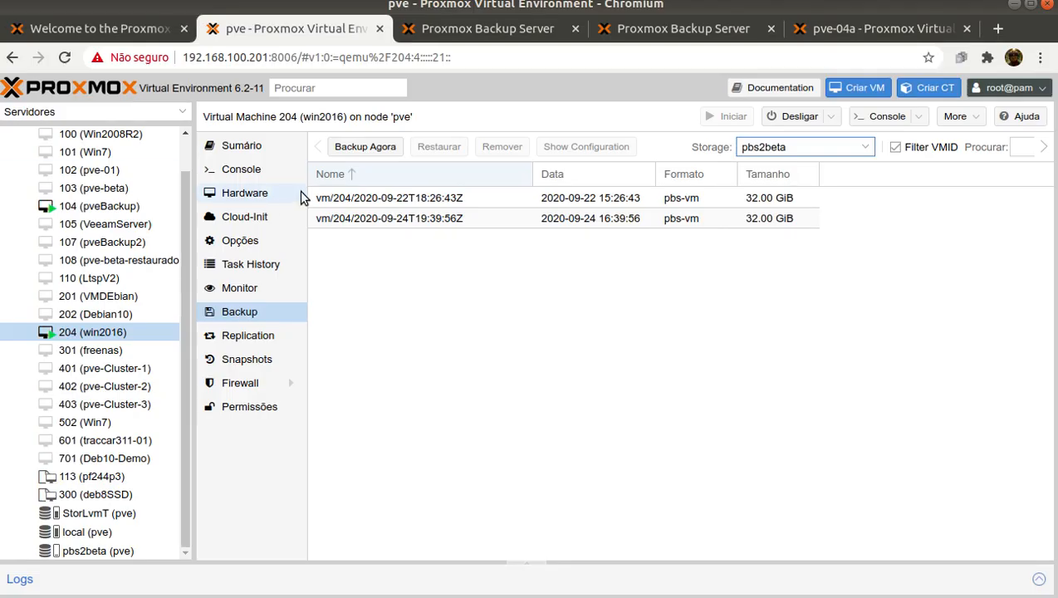
# - Start a Snapshot-mode backup of VM 204 to the pbs2beta storage and close the task output window
pyautogui.click(360, 199)
pyautogui.click(347, 222)
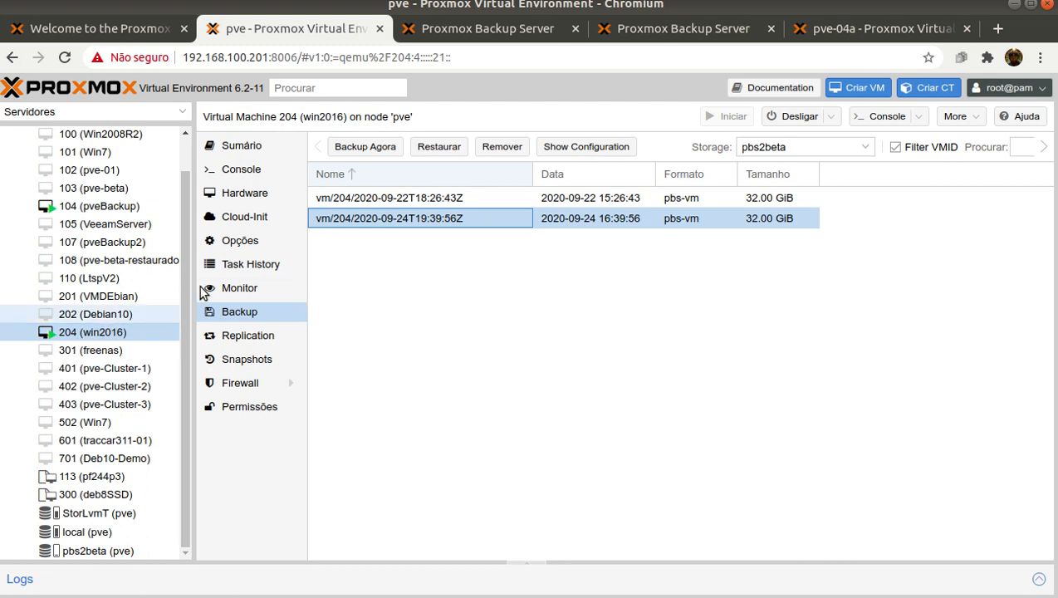
pyautogui.click(369, 149)
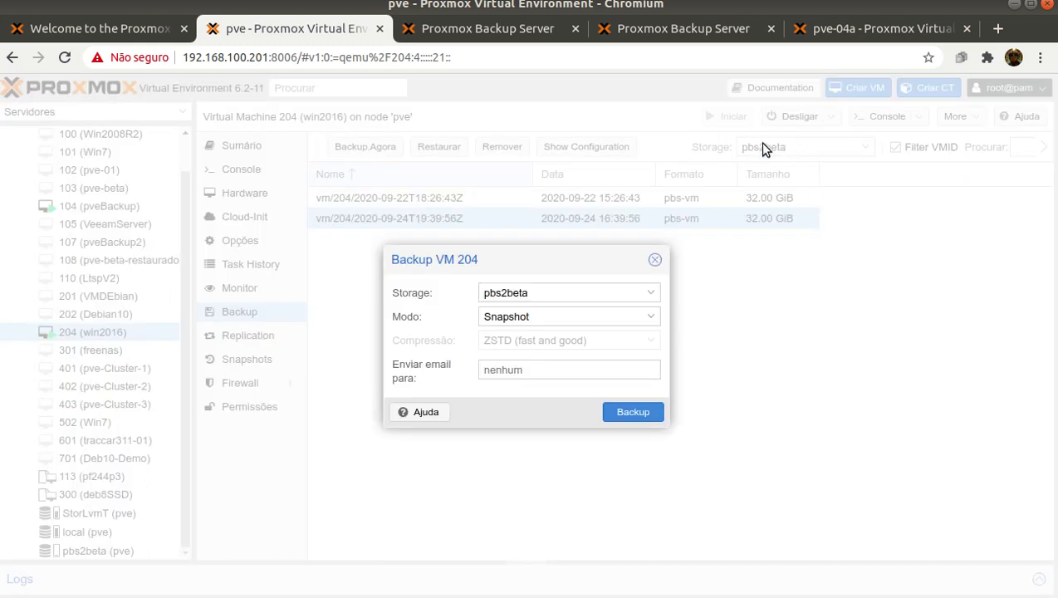
pyautogui.click(633, 413)
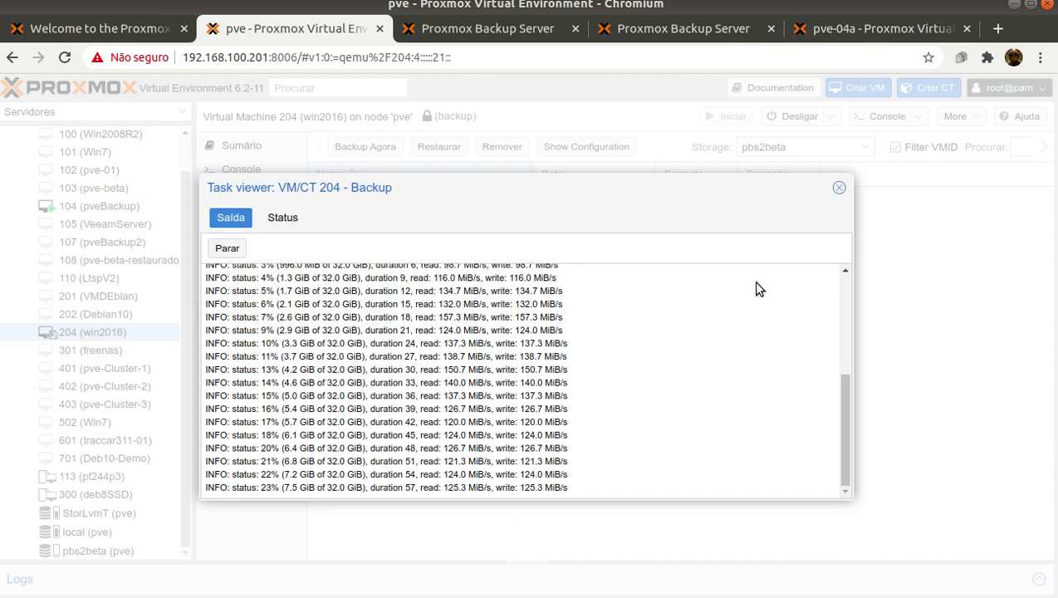
pyautogui.click(839, 190)
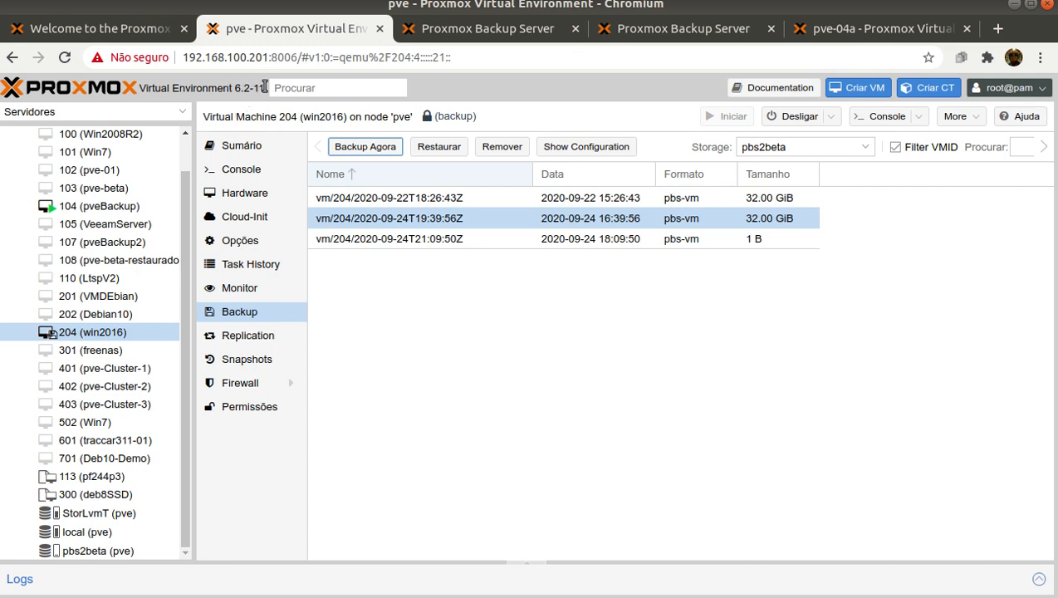
# - Examine the Datacenter storage list, the form for adding a Proxmox Backup Server storage, and the pbs2beta entry
pyautogui.scroll(2, 186, 204)
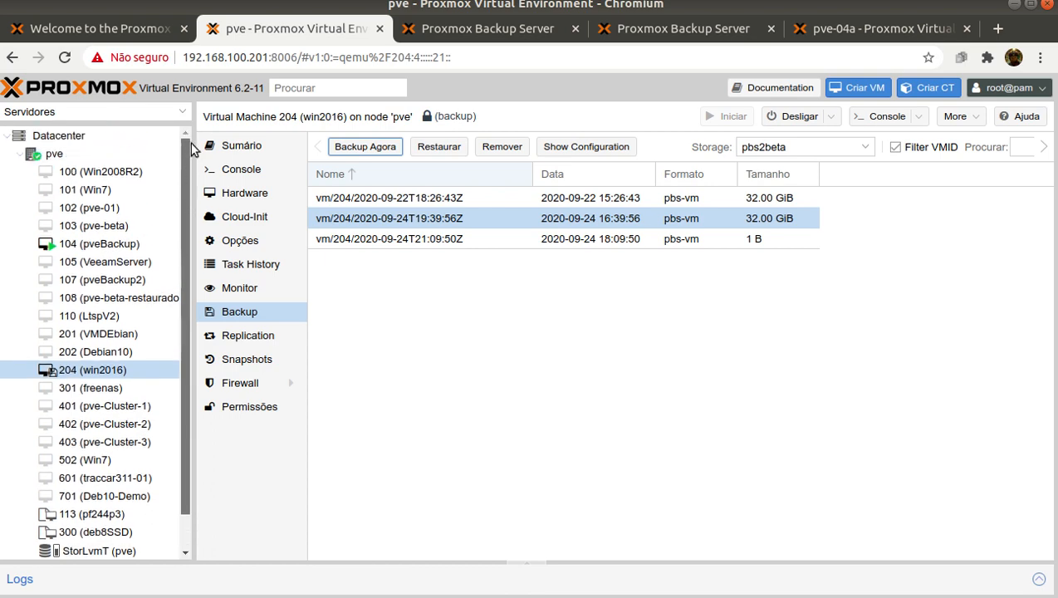
pyautogui.click(54, 156)
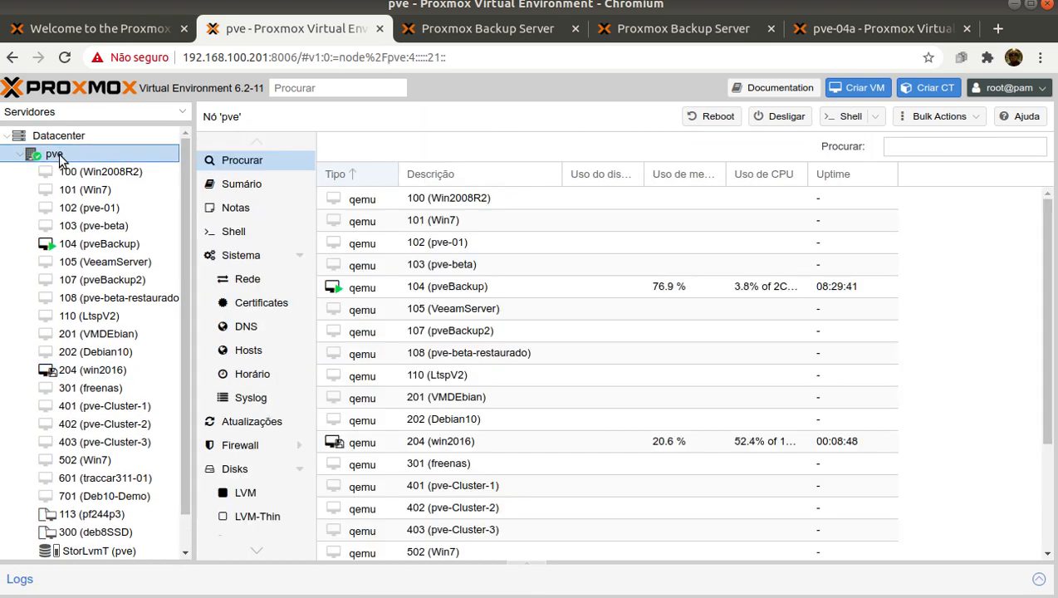
pyautogui.click(301, 260)
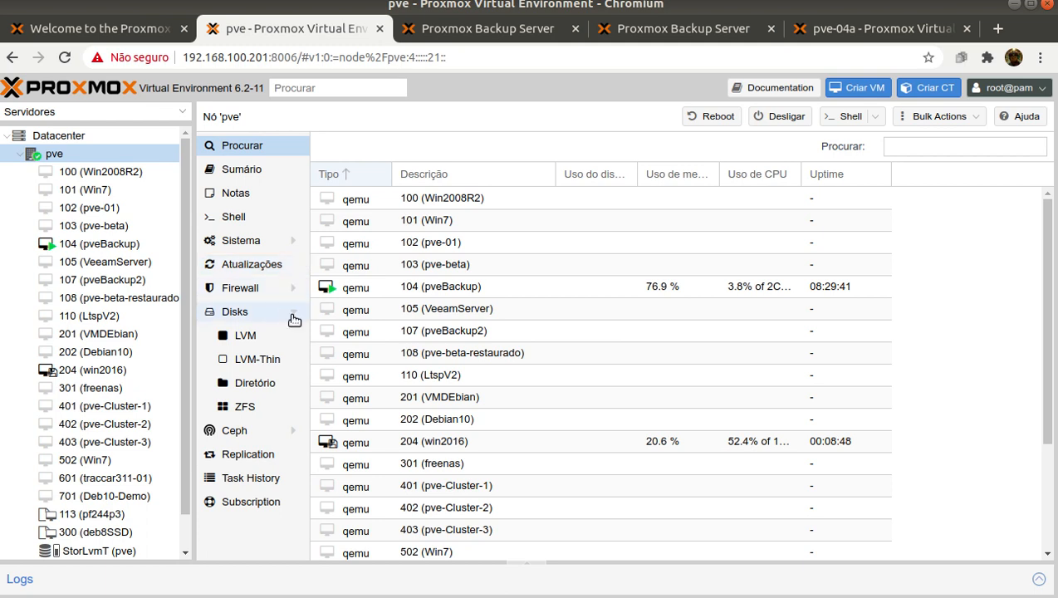
pyautogui.click(293, 320)
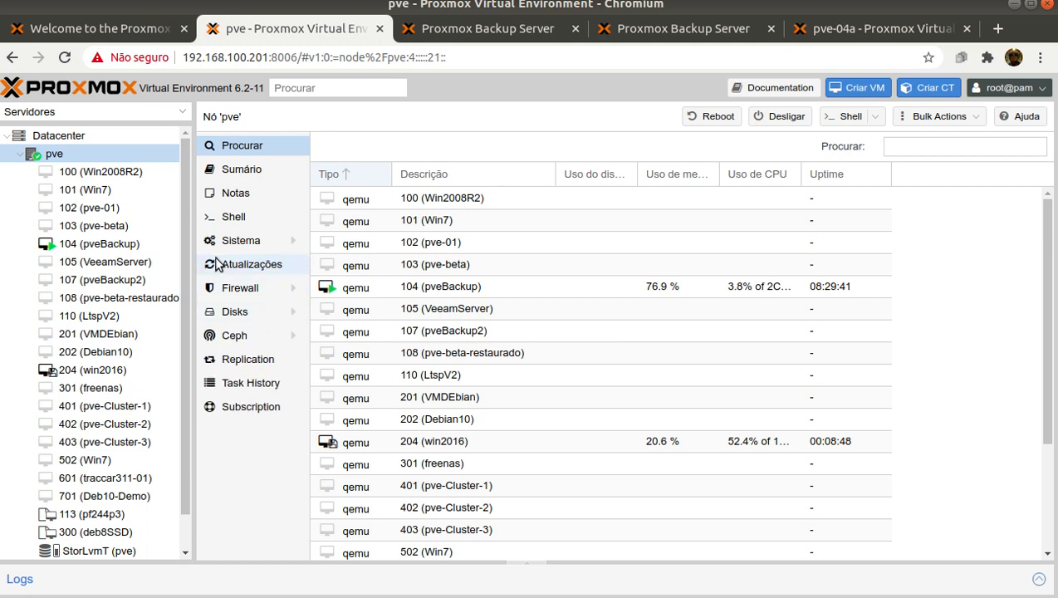
pyautogui.click(57, 141)
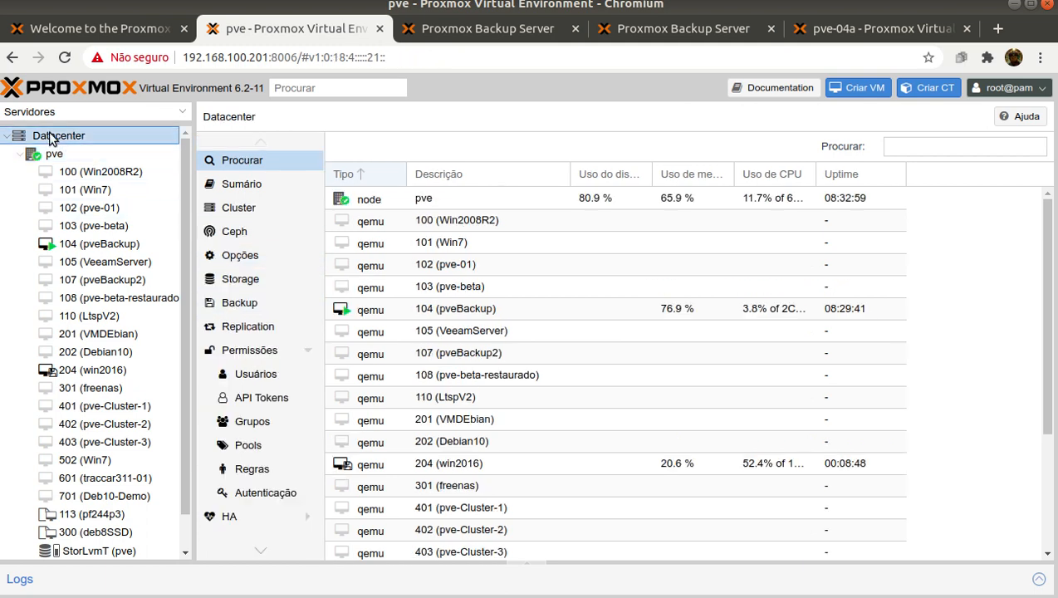
pyautogui.click(250, 284)
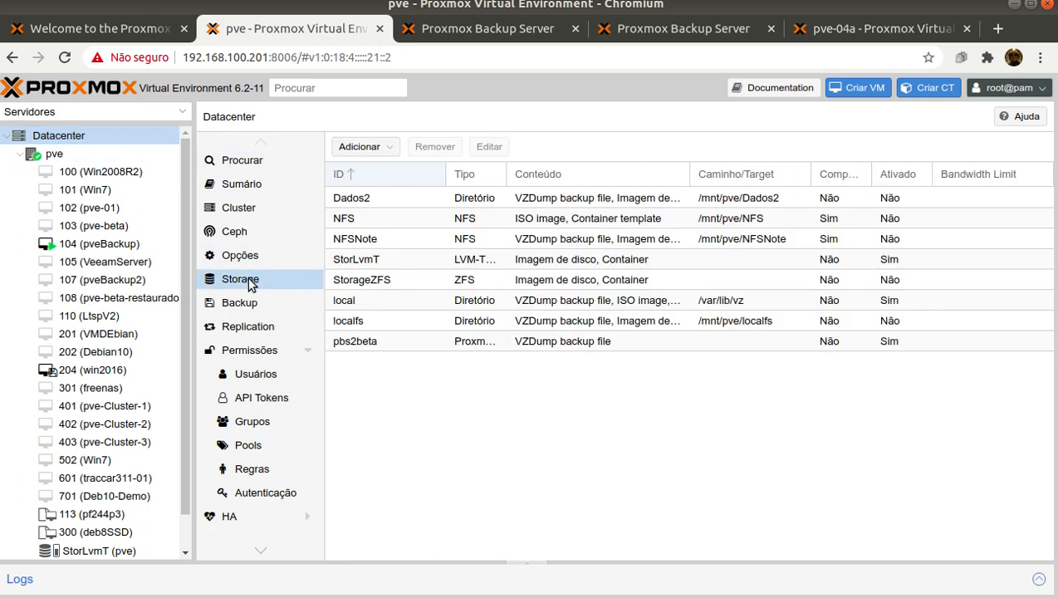
pyautogui.click(388, 147)
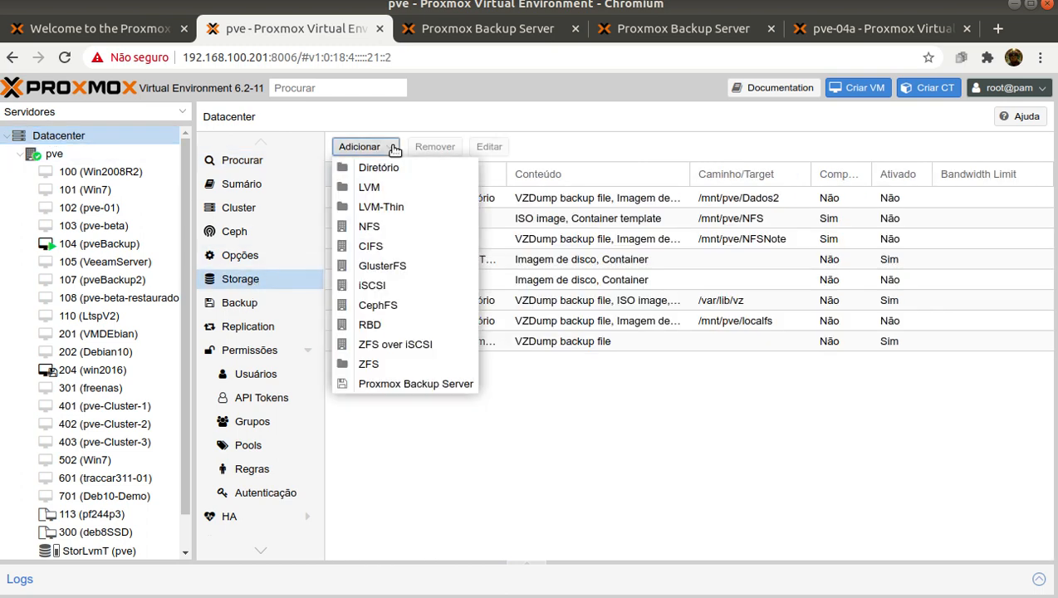
pyautogui.click(399, 385)
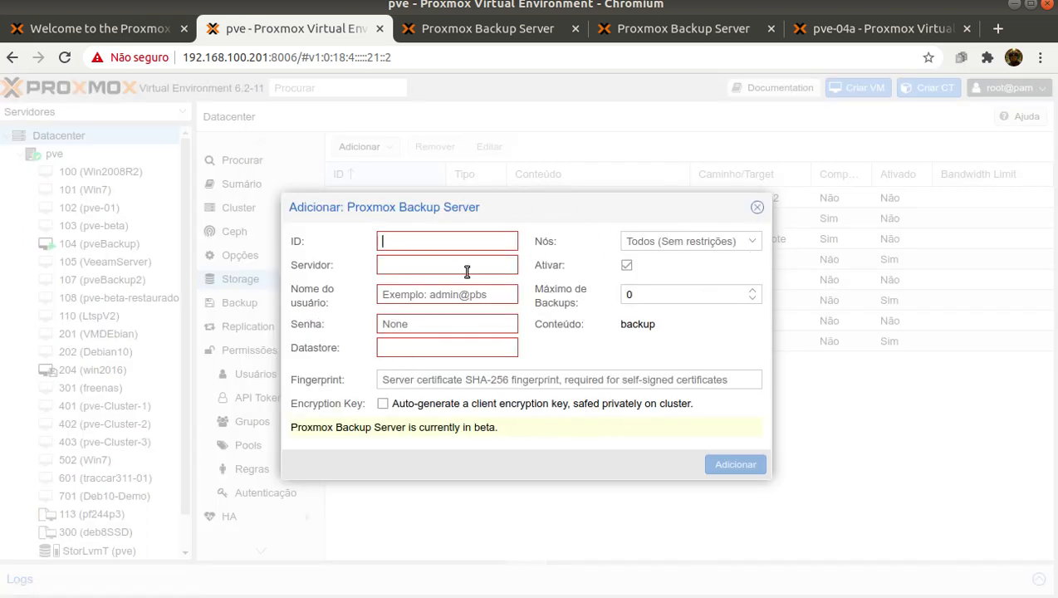
pyautogui.click(756, 207)
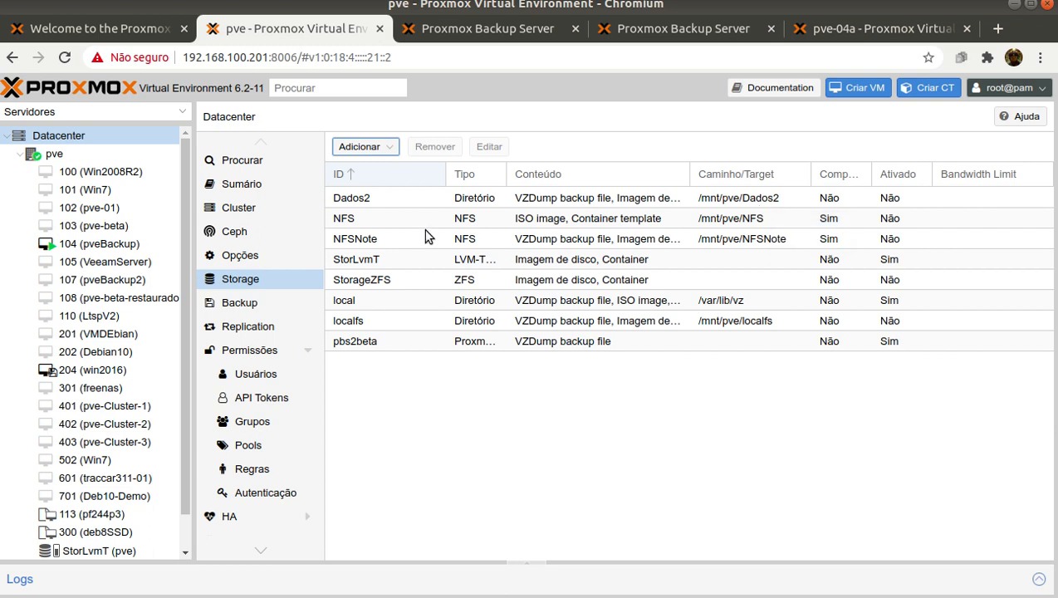
pyautogui.click(356, 347)
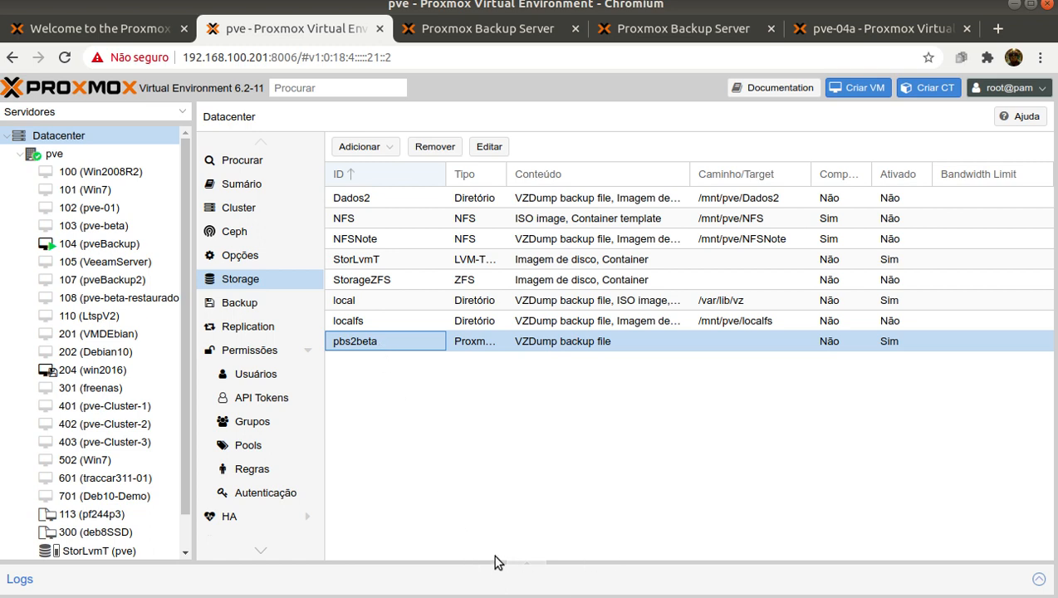
# - Expand the task log and view the output of the running VM 204 backup task
pyautogui.click(530, 568)
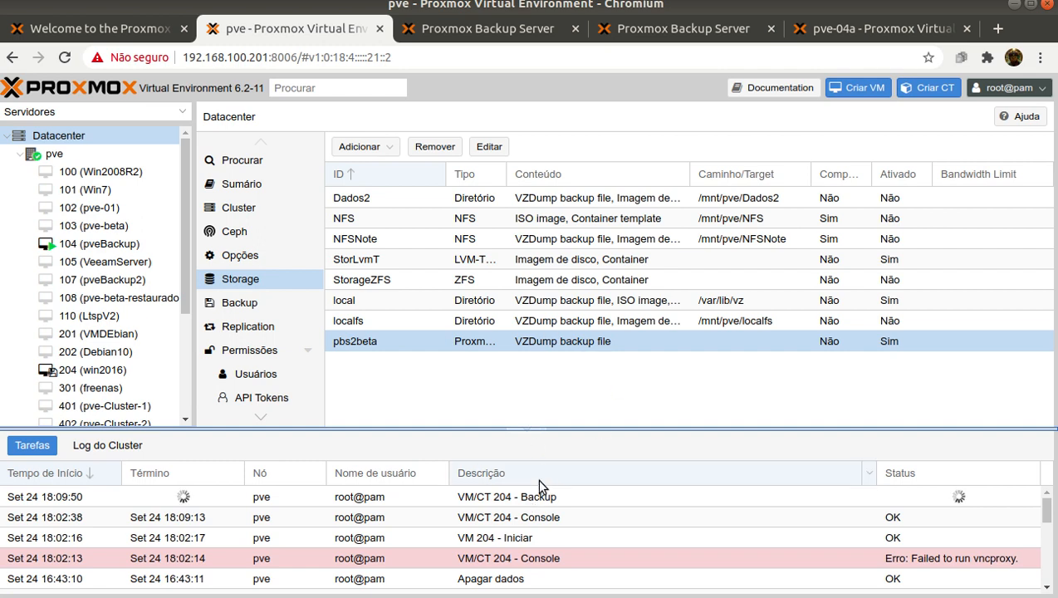
pyautogui.click(515, 498)
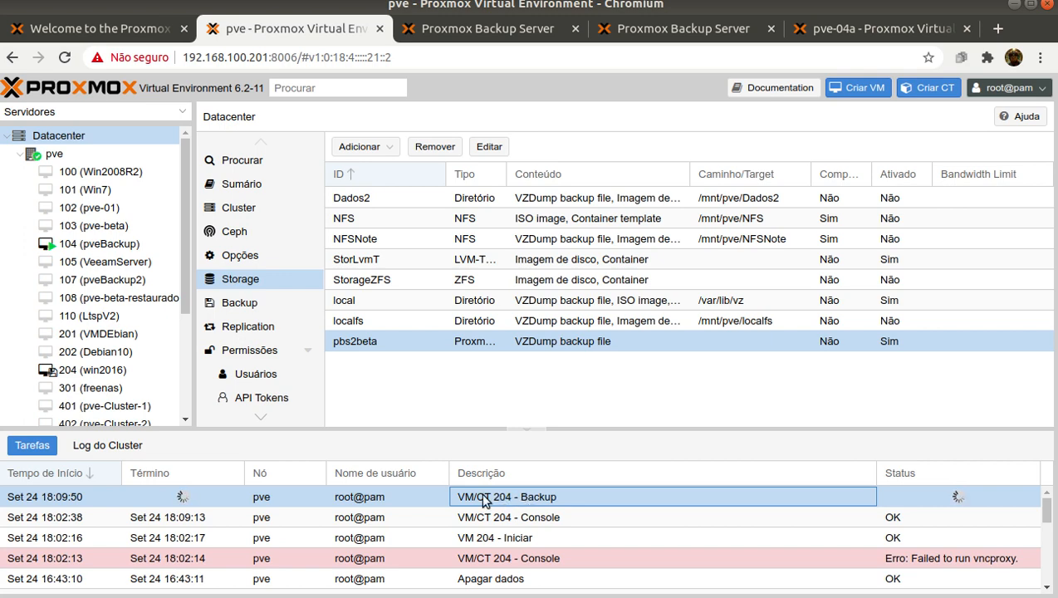
pyautogui.doubleClick(513, 496)
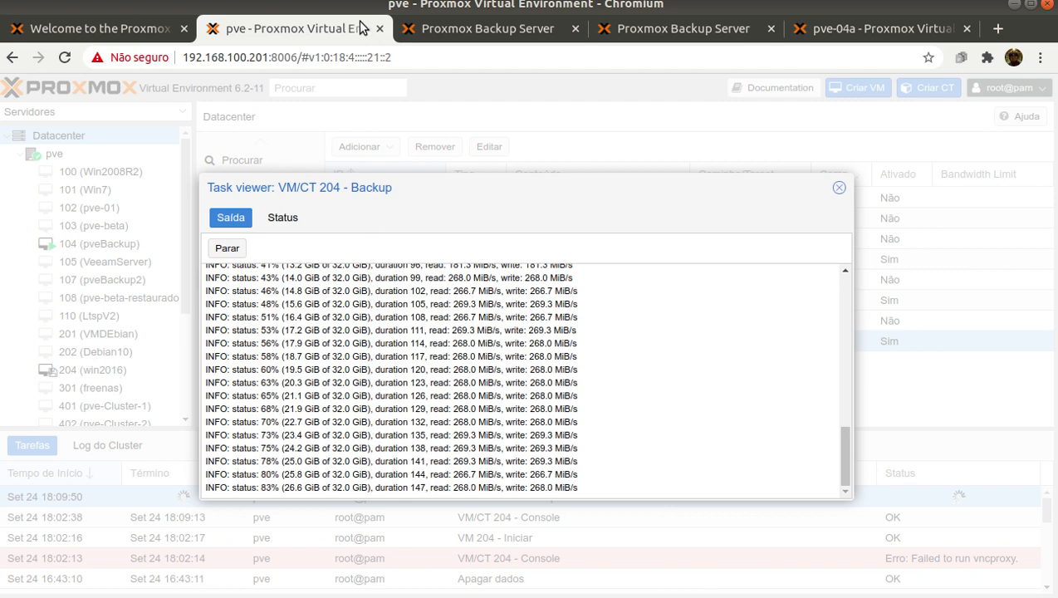
# - Switch to the local Proxmox Backup Server and inspect the output of the running DestinoBackup task for vm/204 from its dashboard
pyautogui.click(437, 31)
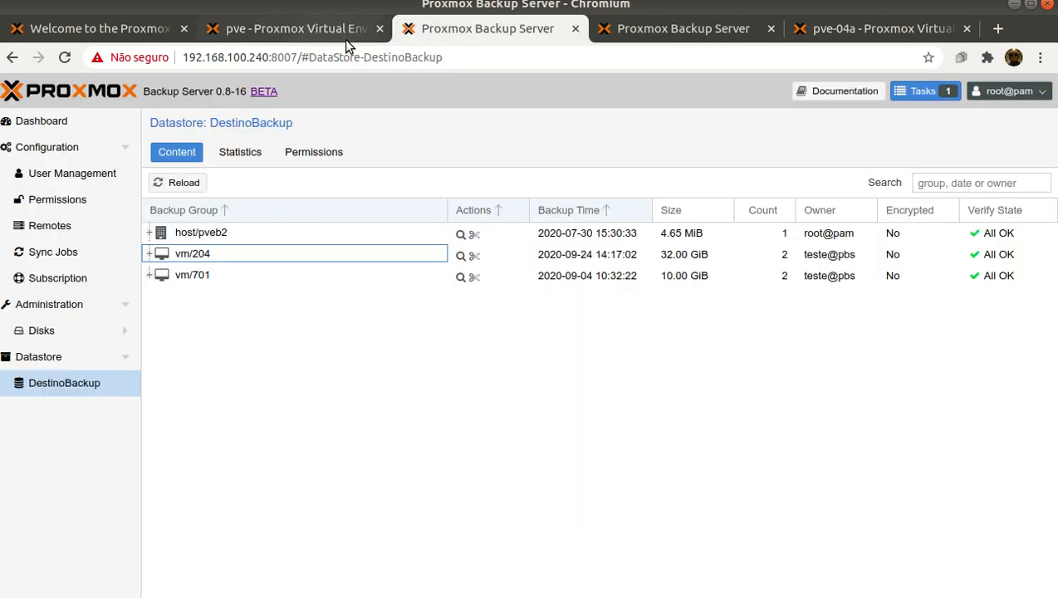
pyautogui.click(50, 128)
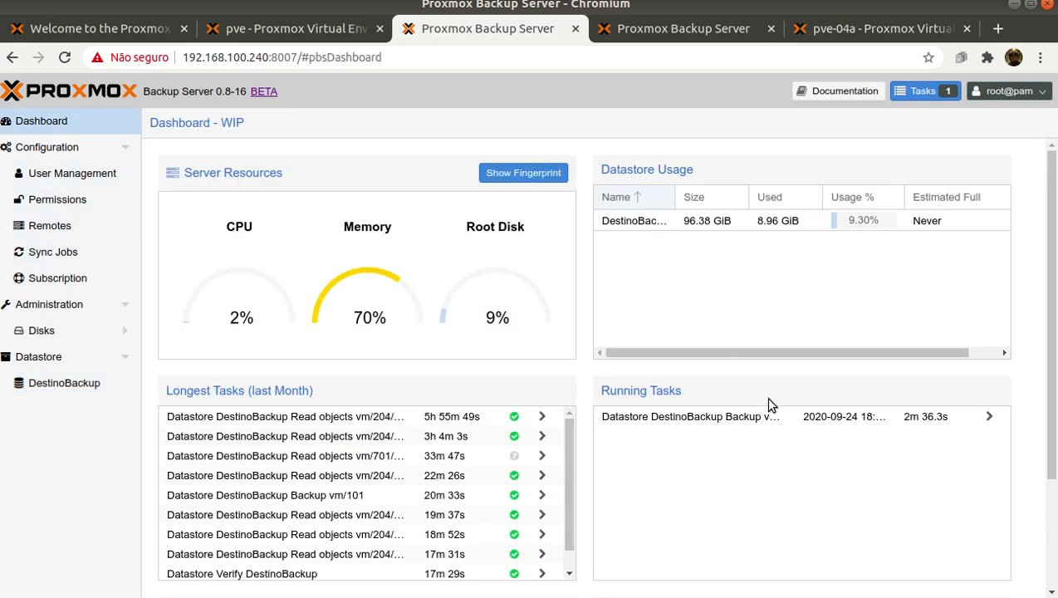
pyautogui.click(651, 419)
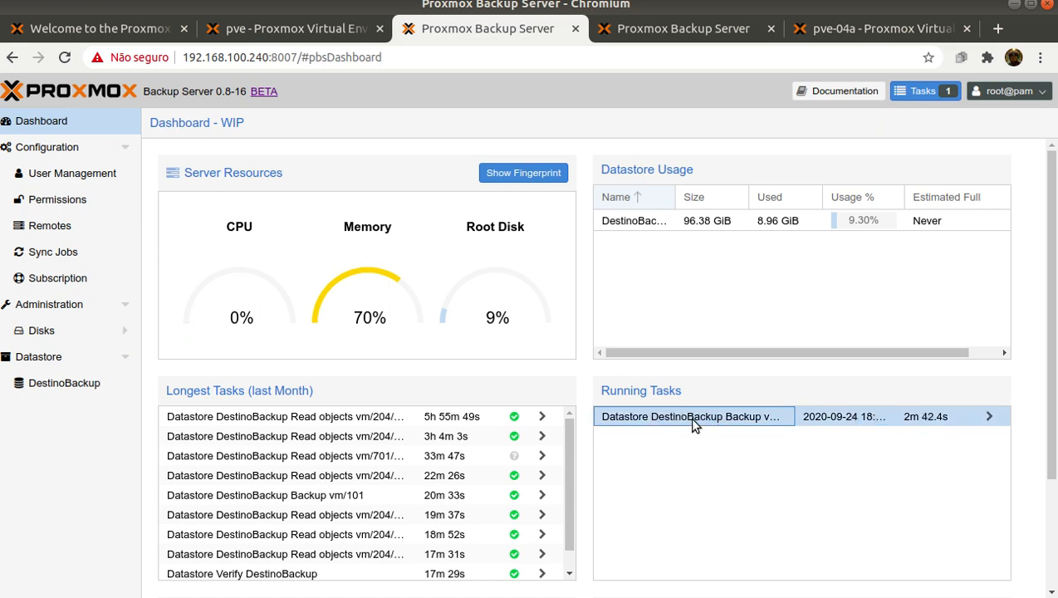
pyautogui.doubleClick(694, 423)
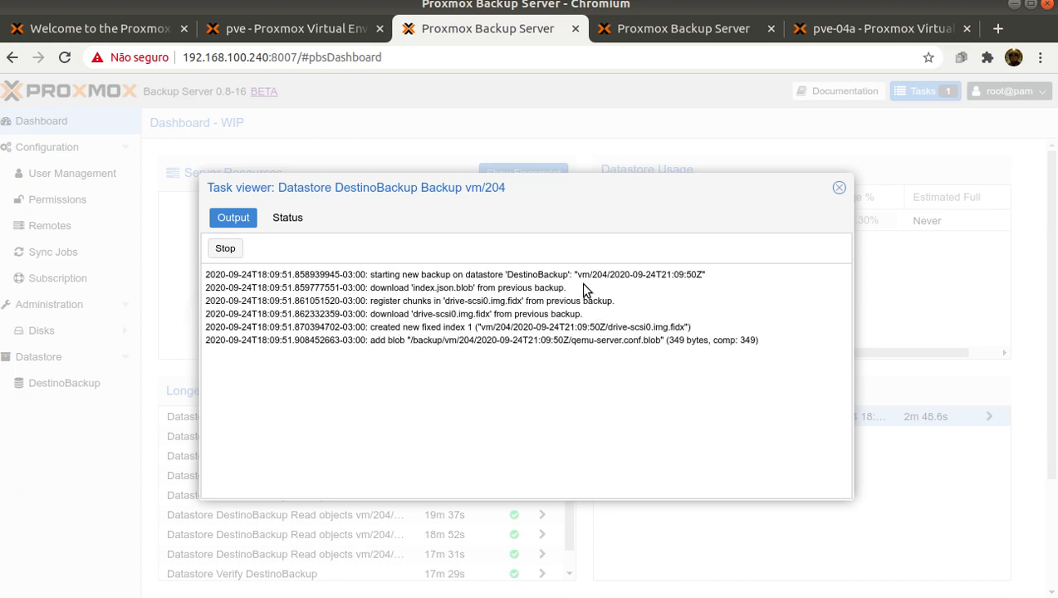
pyautogui.click(842, 188)
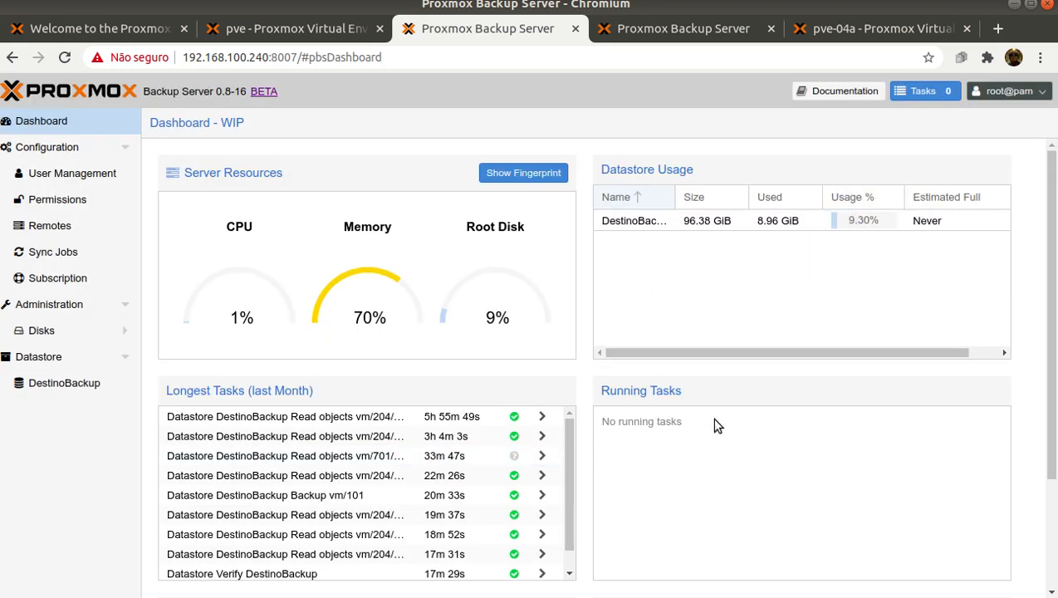
# - Switch back to Proxmox Virtual Environment and review how much data the VM 204 backup reused in its task output
pyautogui.click(285, 31)
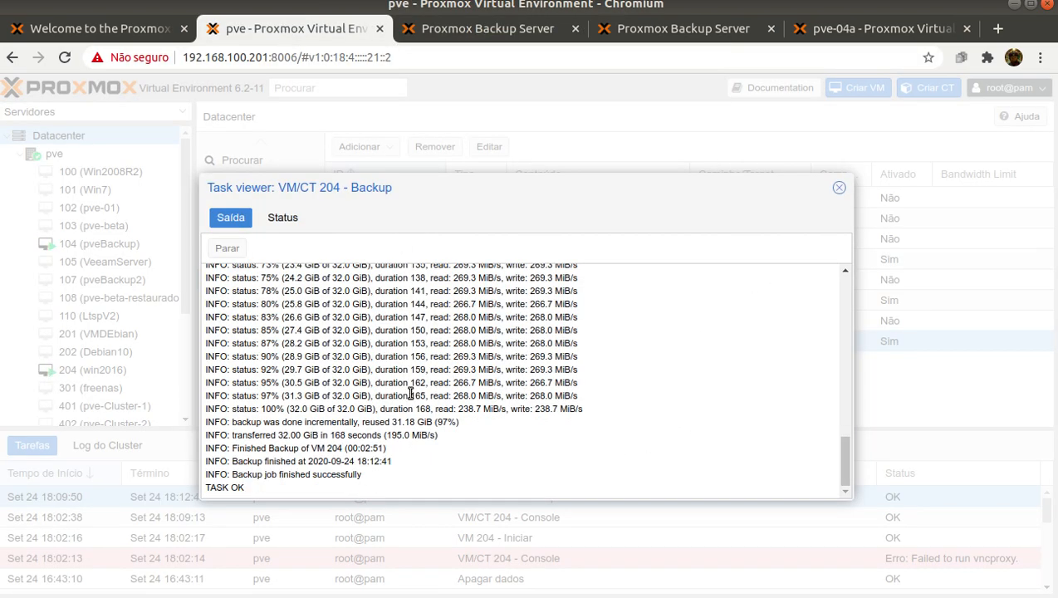
pyautogui.moveTo(227, 422); pyautogui.dragTo(349, 422)
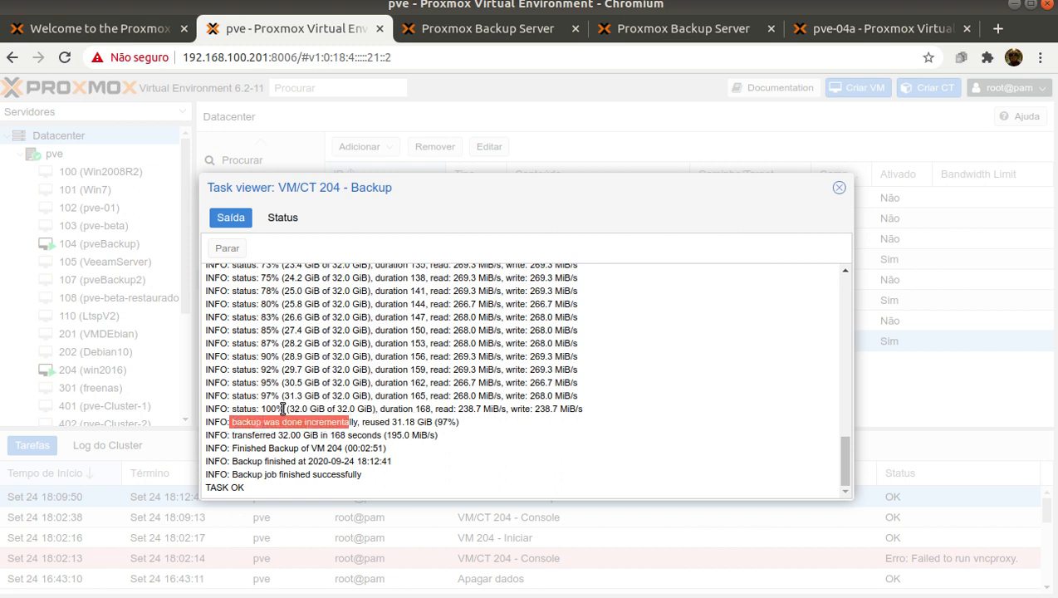
pyautogui.moveTo(285, 408); pyautogui.dragTo(316, 408)
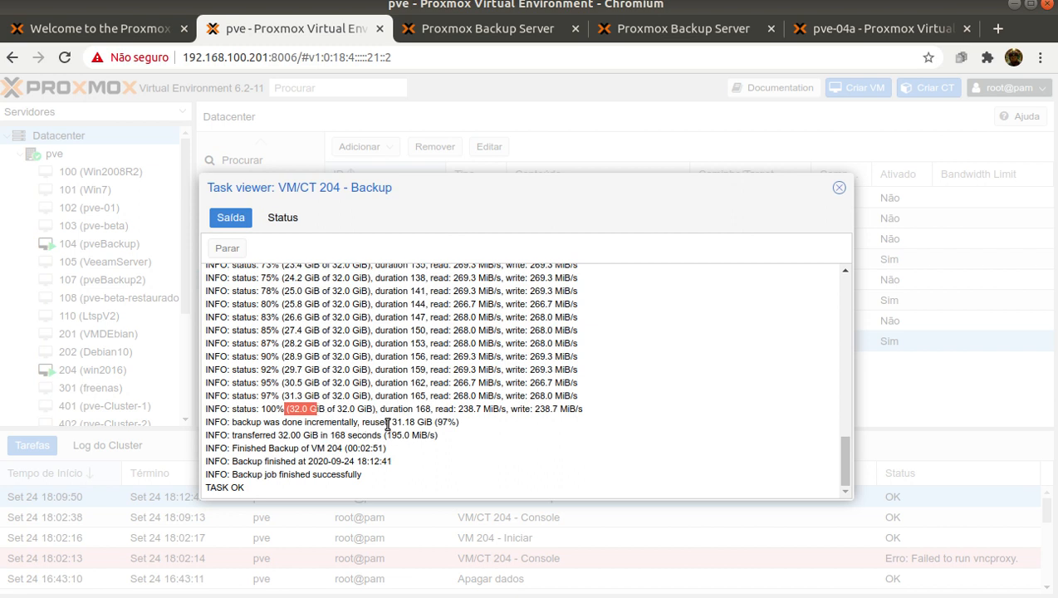
pyautogui.moveTo(385, 422); pyautogui.dragTo(423, 423)
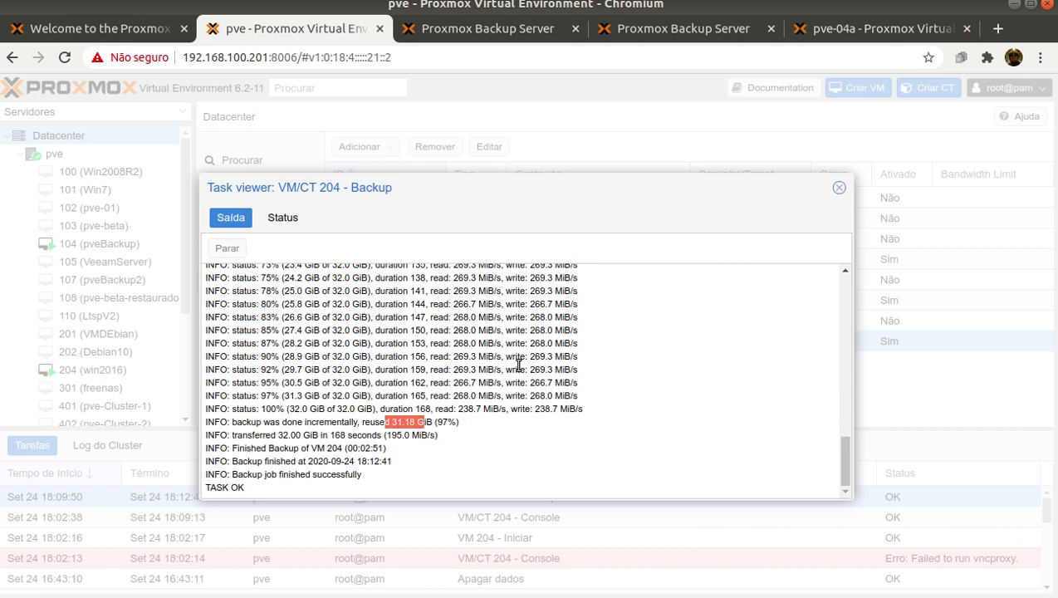
pyautogui.click(837, 191)
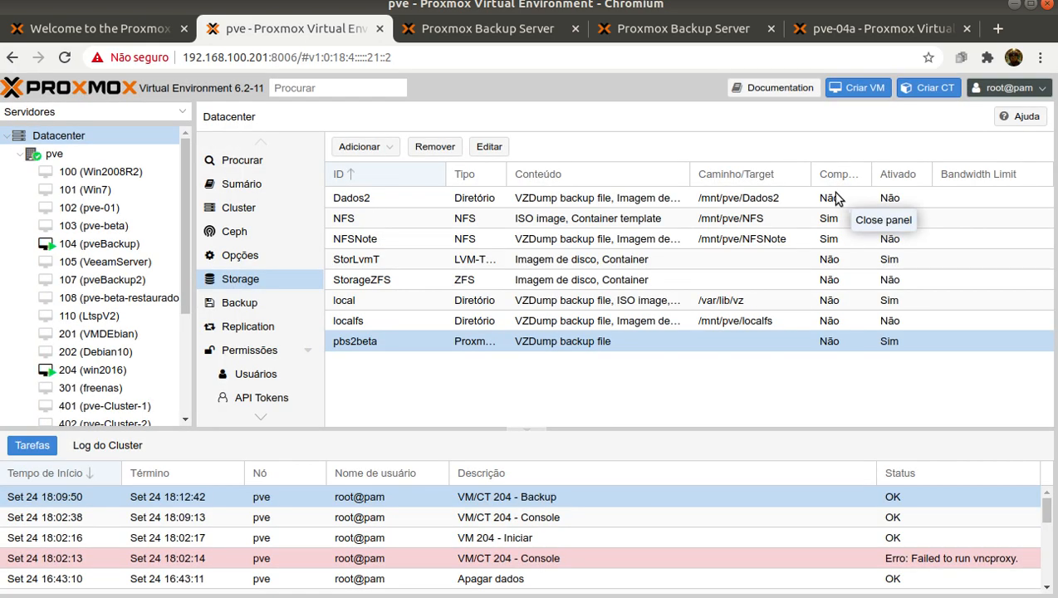
# - List VM 204 (win2016) backups on the pbs2beta storage and select the snapshot vm/204/2020-09-24T21:09:50Z
pyautogui.click(102, 375)
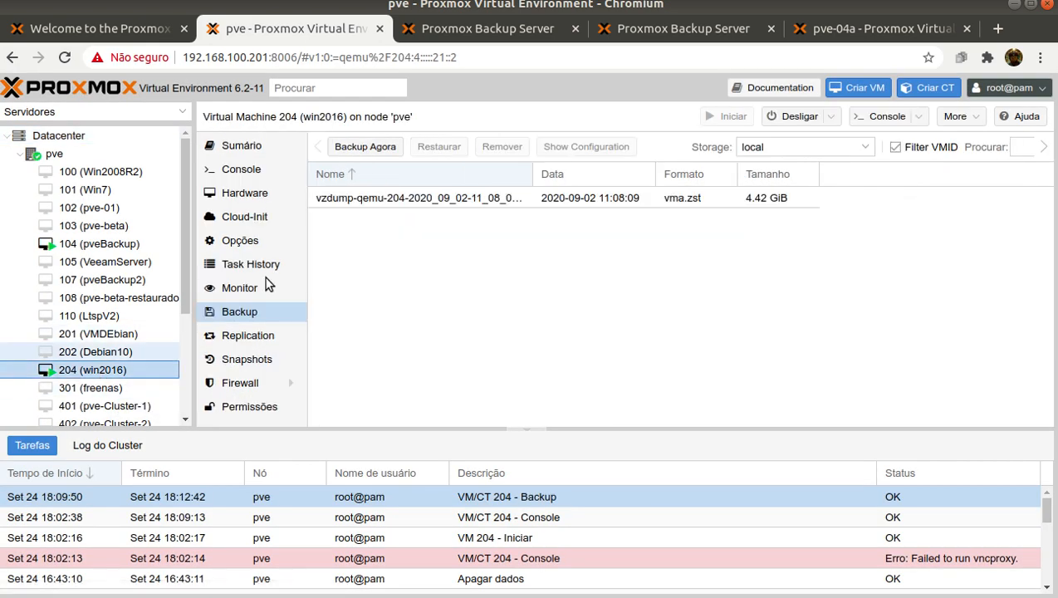
pyautogui.click(816, 147)
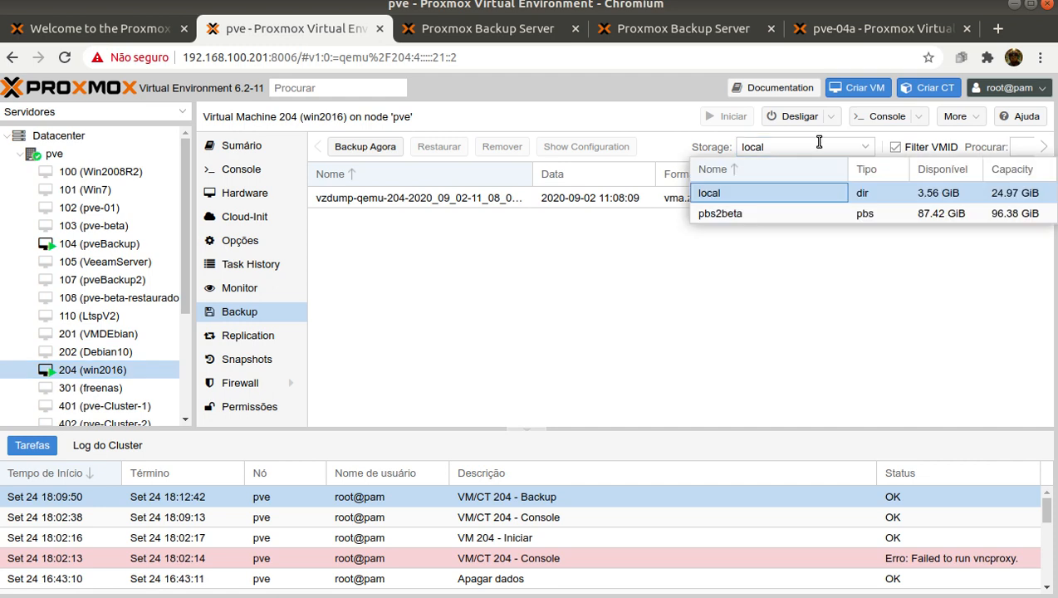
pyautogui.click(801, 213)
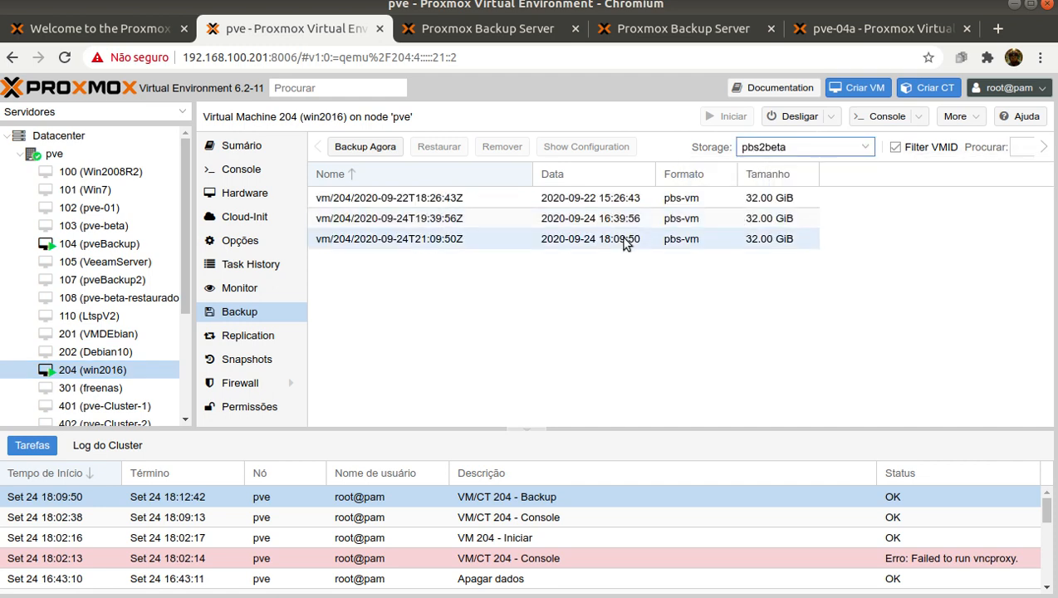
pyautogui.click(398, 240)
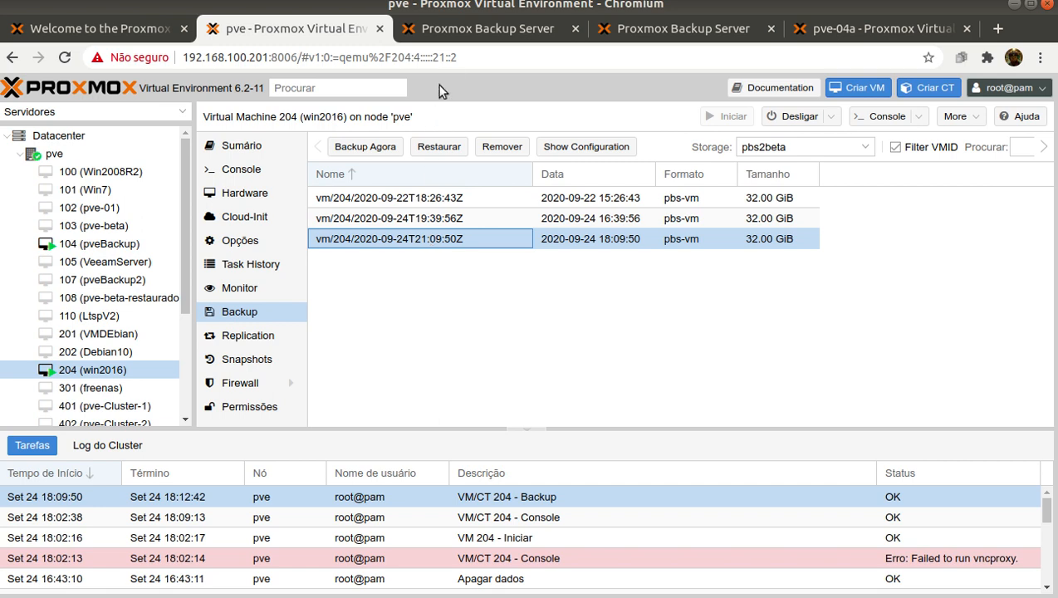
# - Switch to the local Proxmox Backup Server and locate the vm/204/2020-09-24T21:09:50Z snapshot in DestinoBackup, comparing it with the Proxmox VE backup list
pyautogui.click(496, 30)
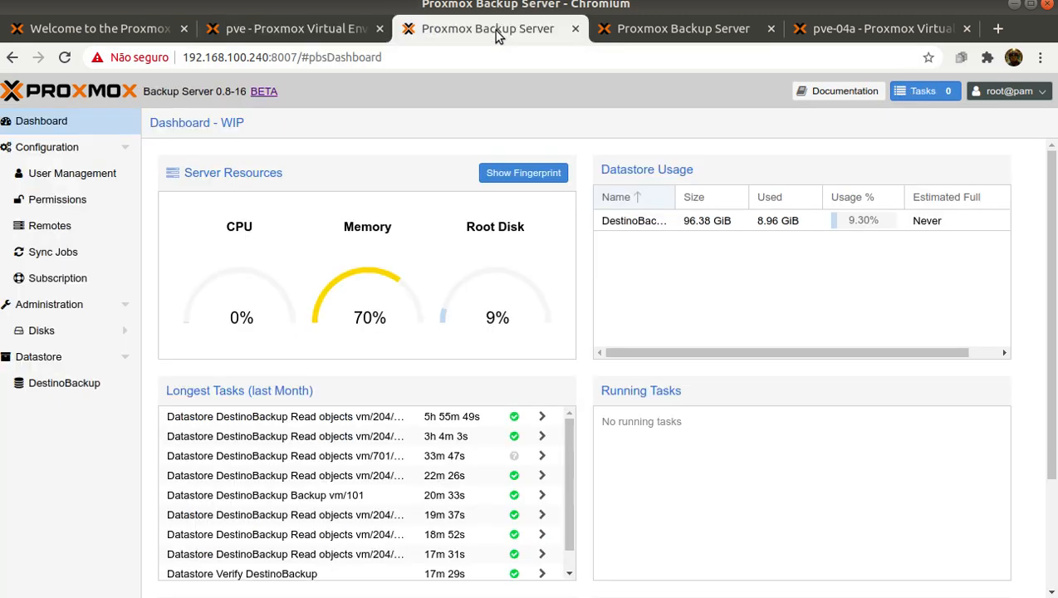
pyautogui.click(52, 384)
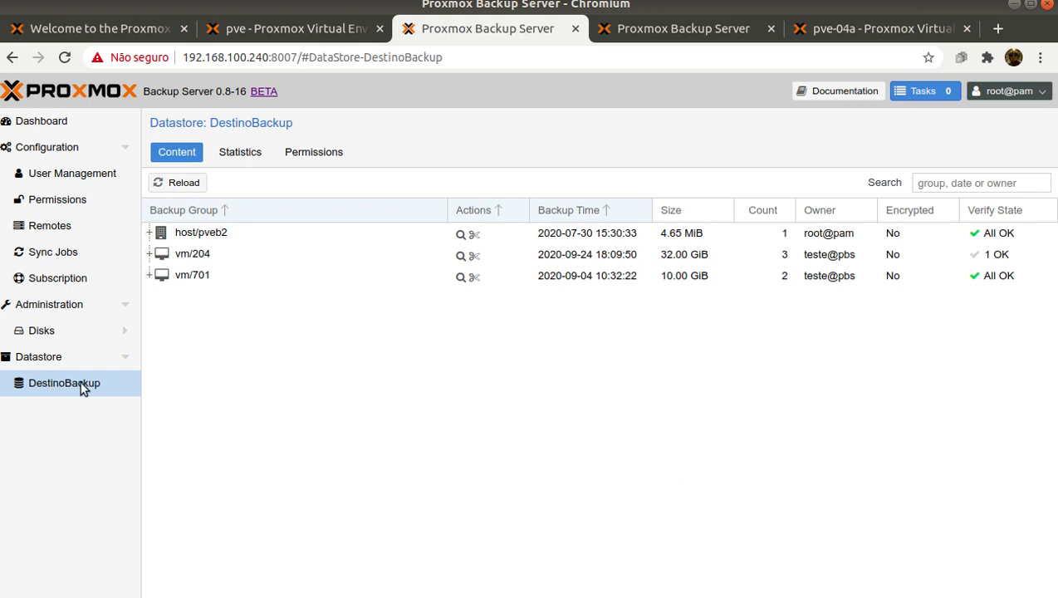
pyautogui.click(150, 254)
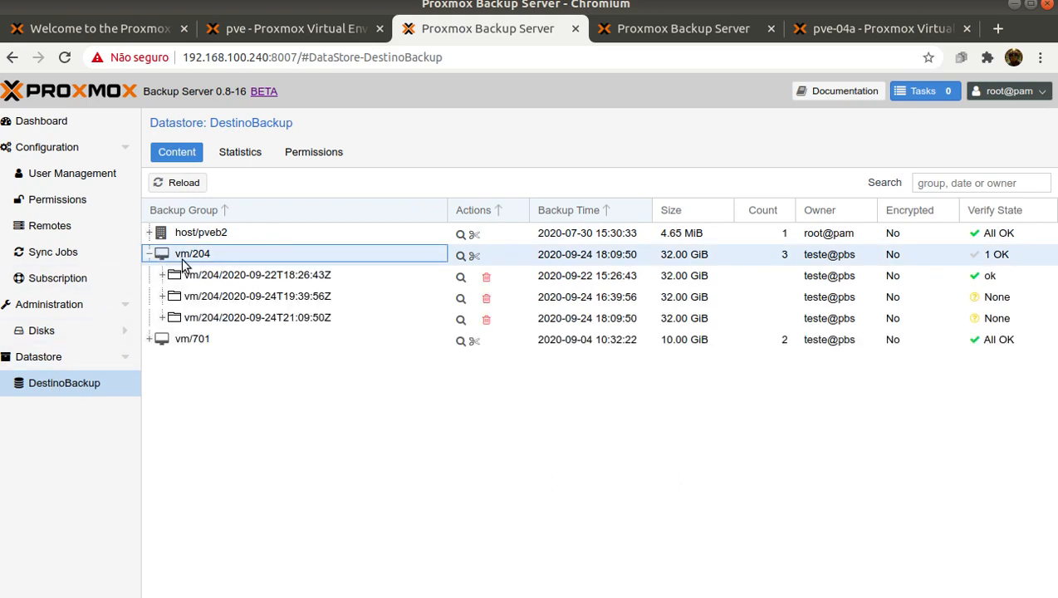
pyautogui.click(264, 32)
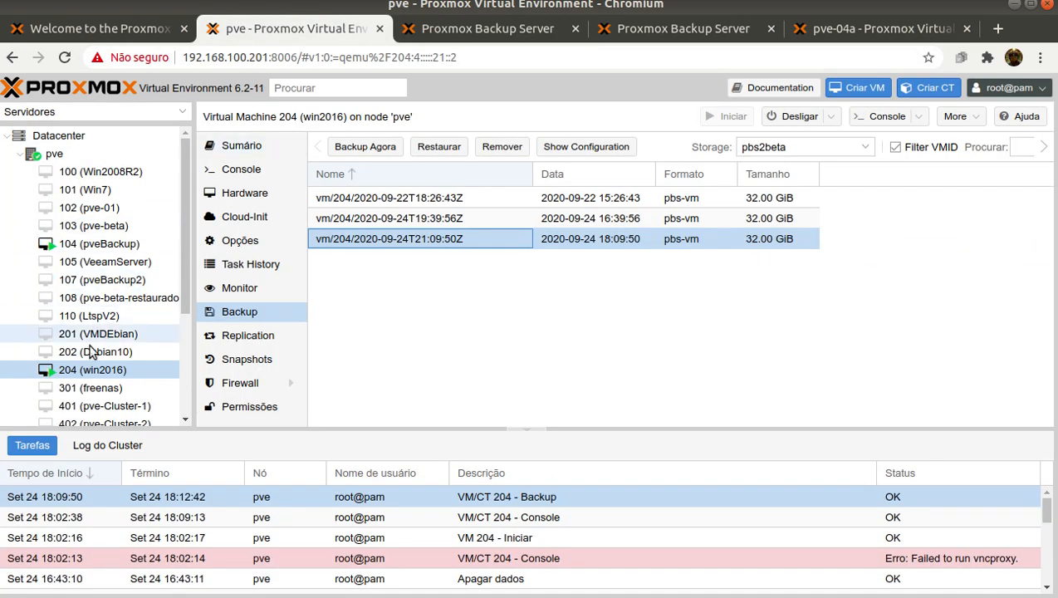
pyautogui.click(457, 30)
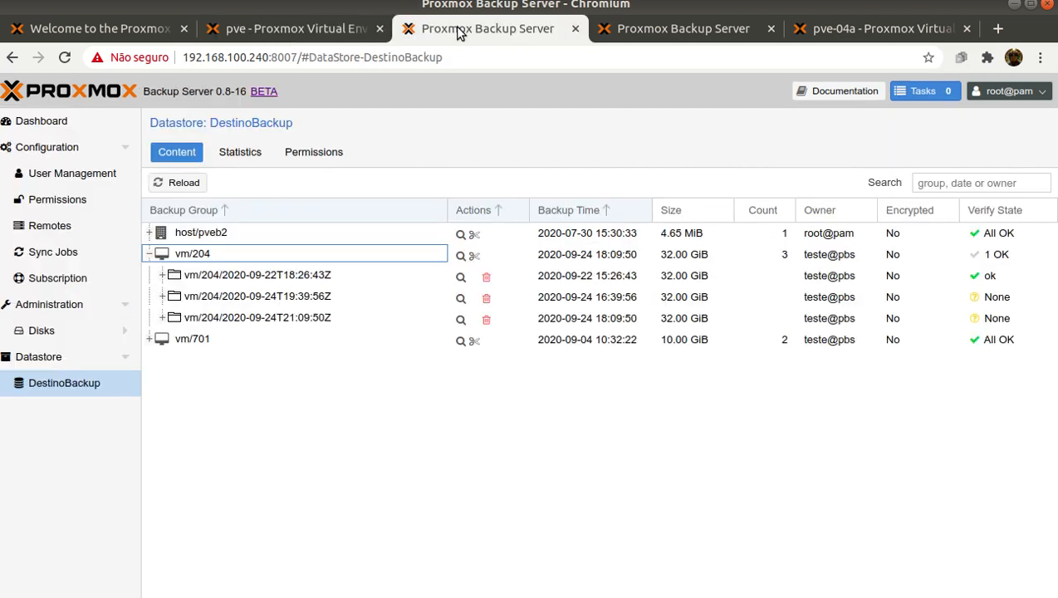
pyautogui.click(249, 321)
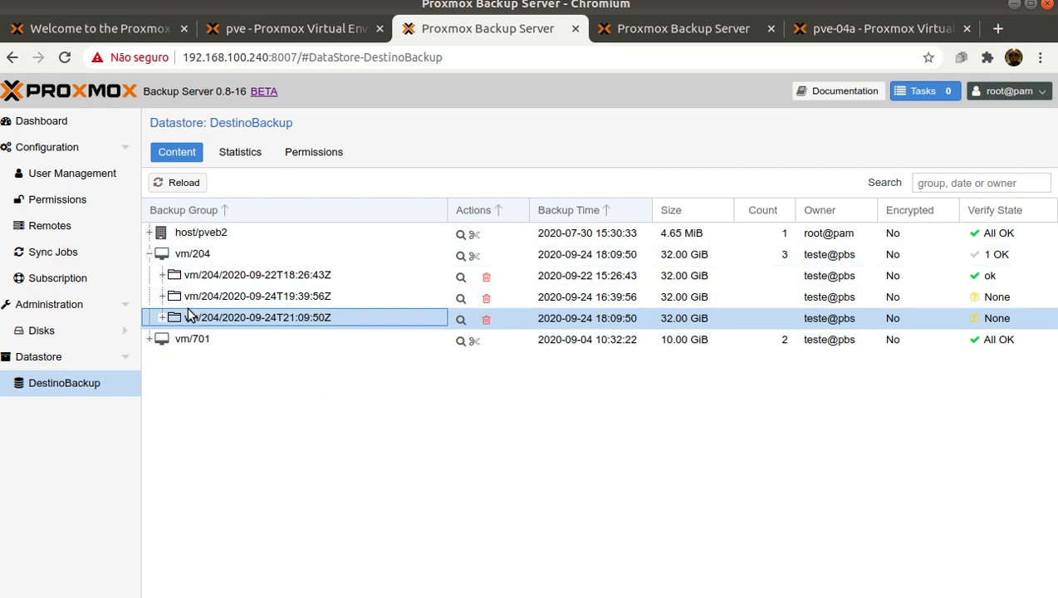
# - Review the ReplicacaoPBS.pdf replication diagram alongside the cloud Proxmox Backup Server's sync jobs and dashboard
pyautogui.click(1, 384)
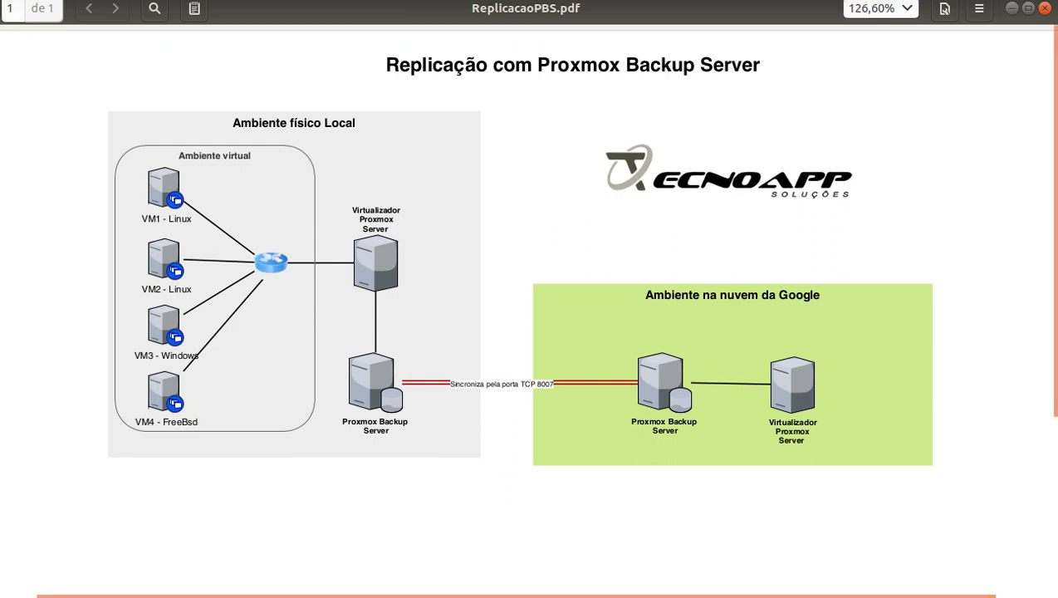
pyautogui.click(0, 17)
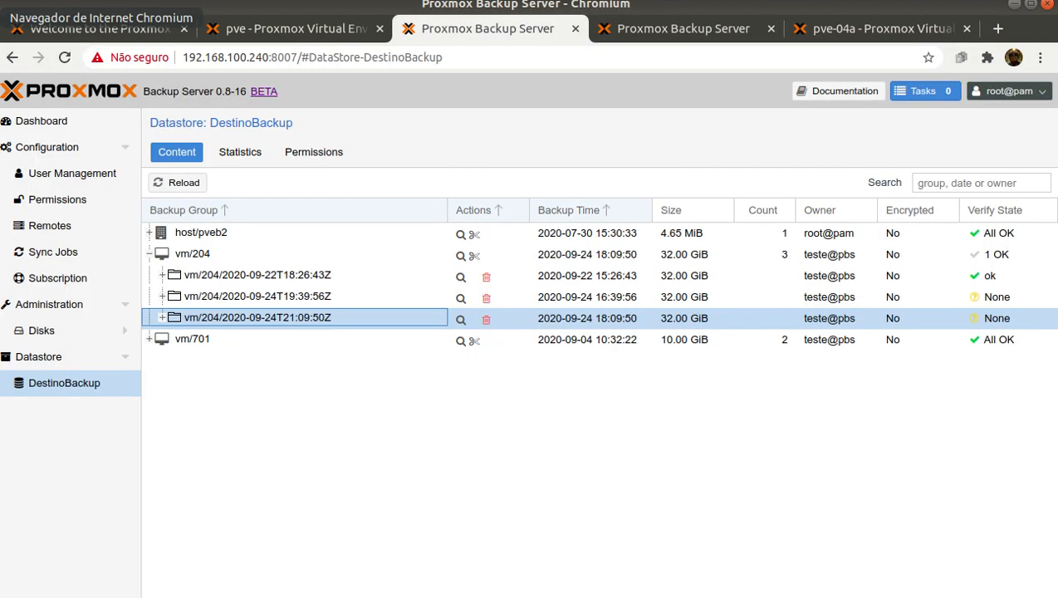
pyautogui.click(672, 33)
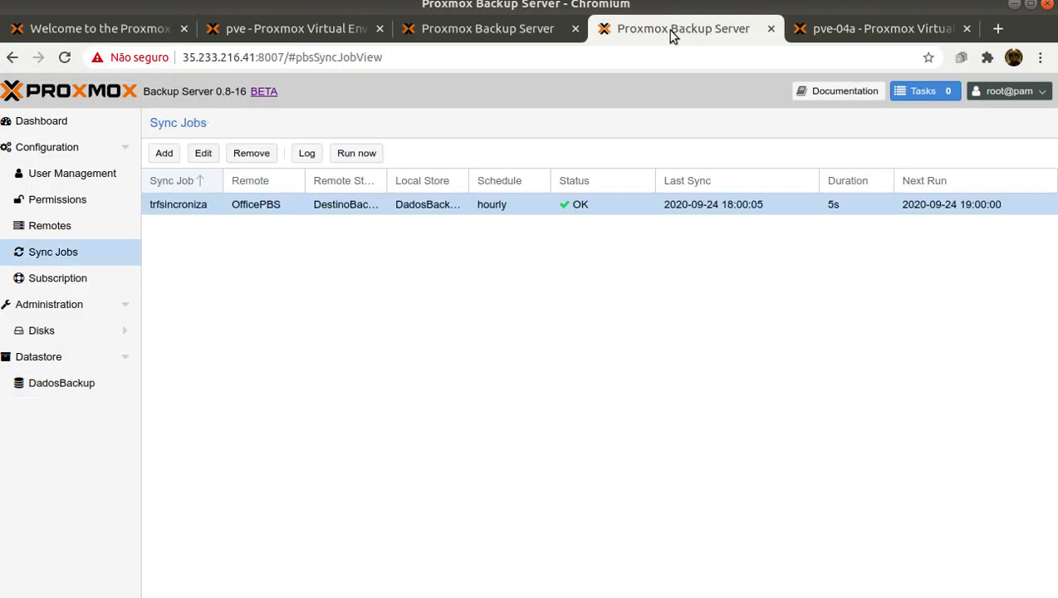
pyautogui.click(34, 122)
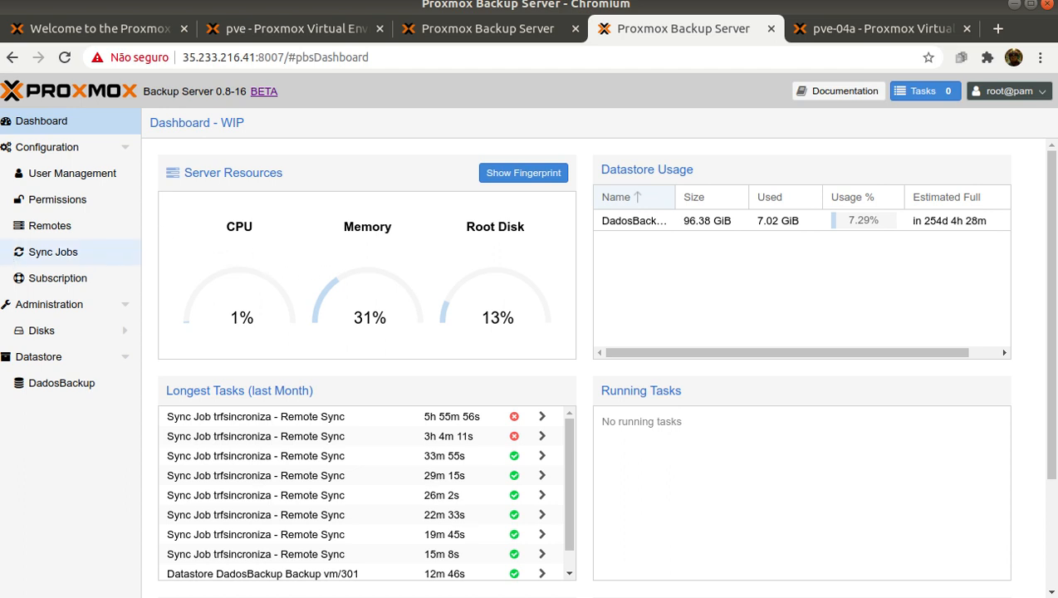
pyautogui.click(2, 384)
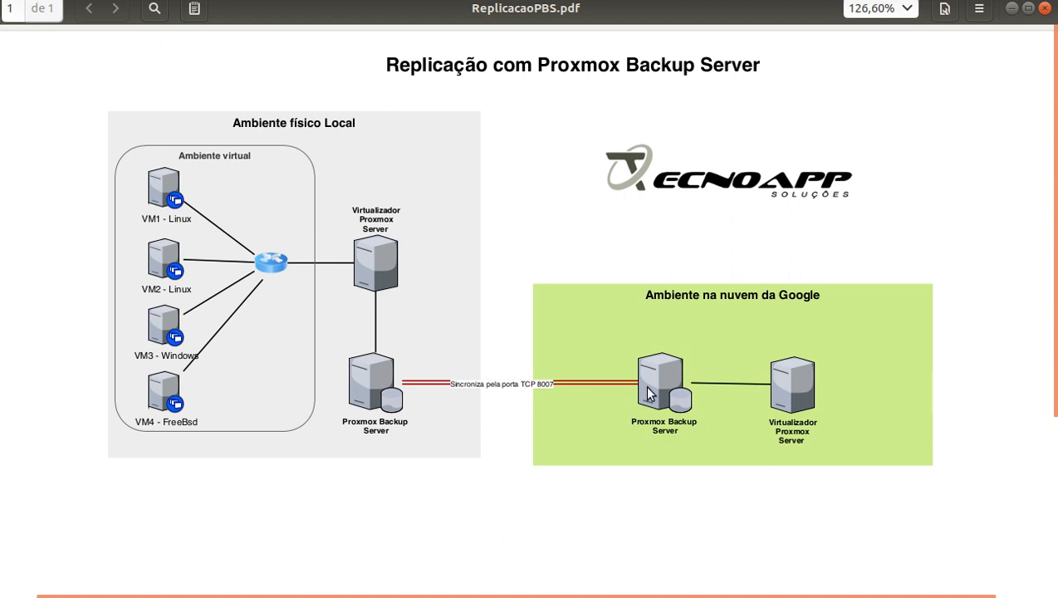
pyautogui.click(0, 17)
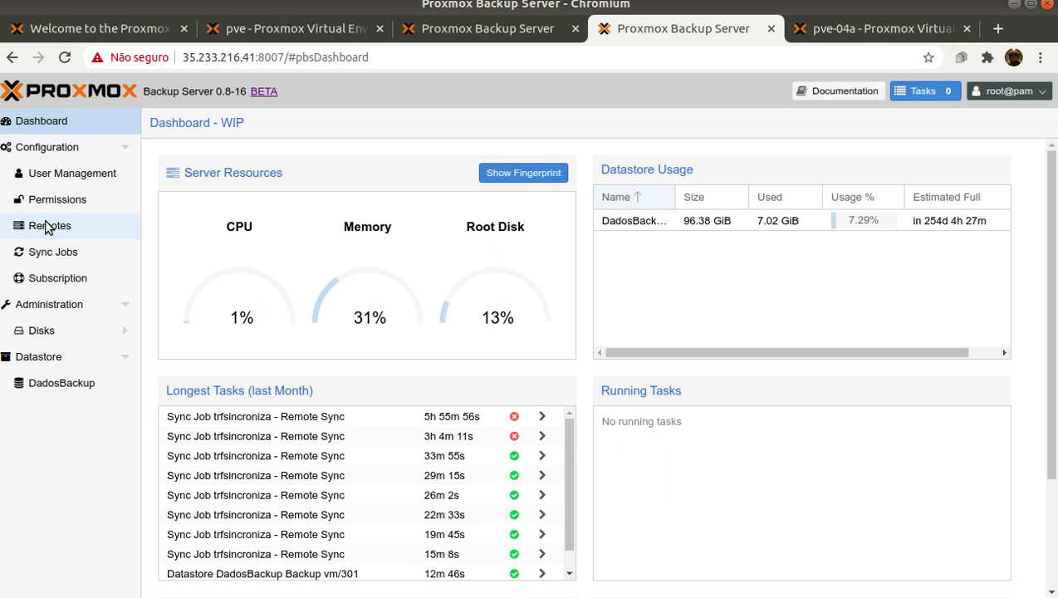
# - Examine the cloud server's form for adding a remote and the settings of the OfficePBS remote
pyautogui.click(47, 228)
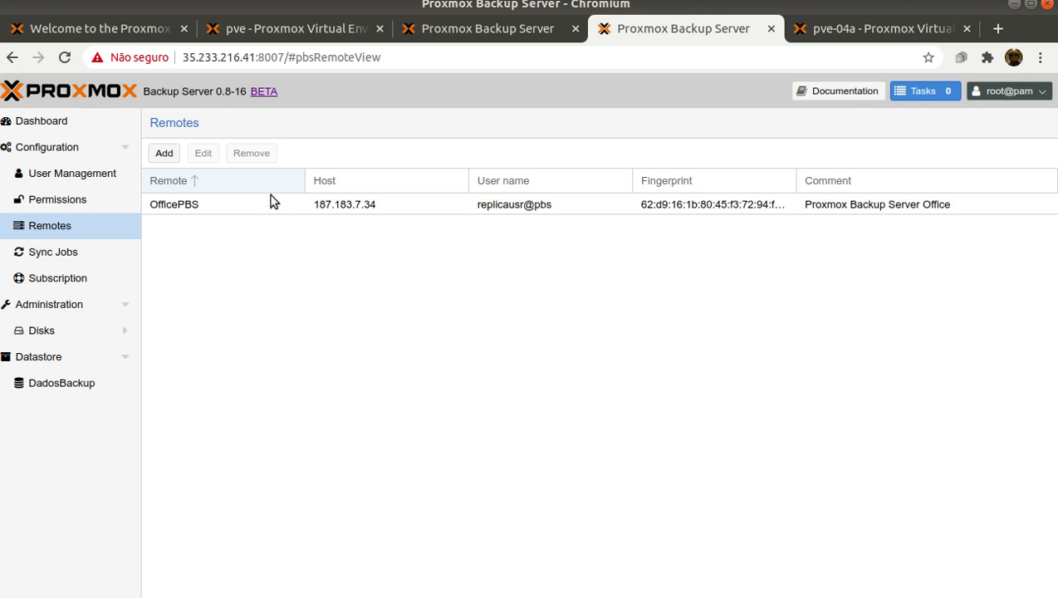
pyautogui.click(166, 157)
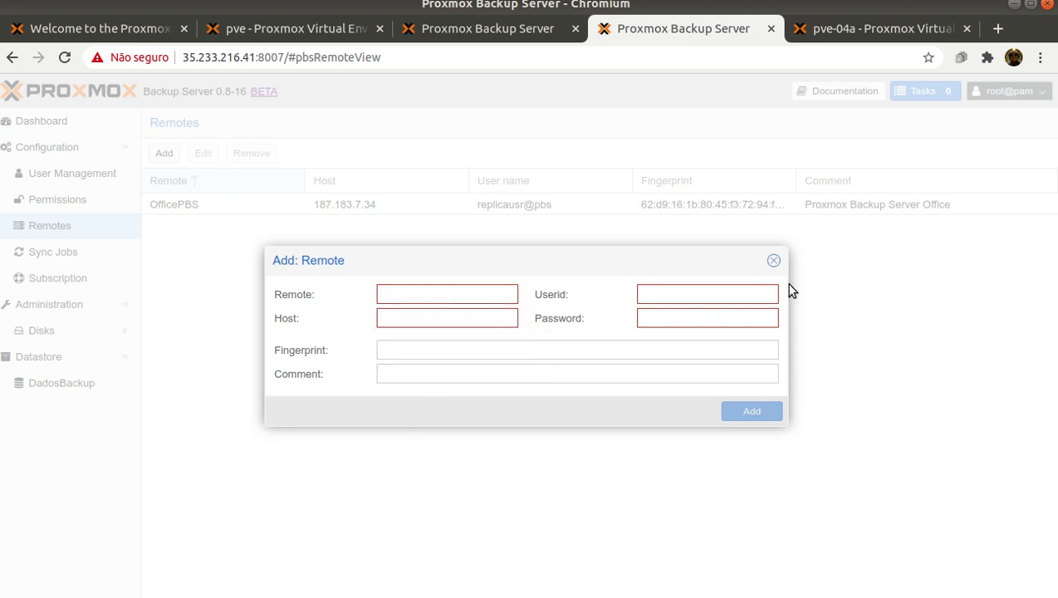
pyautogui.click(773, 261)
pyautogui.click(182, 207)
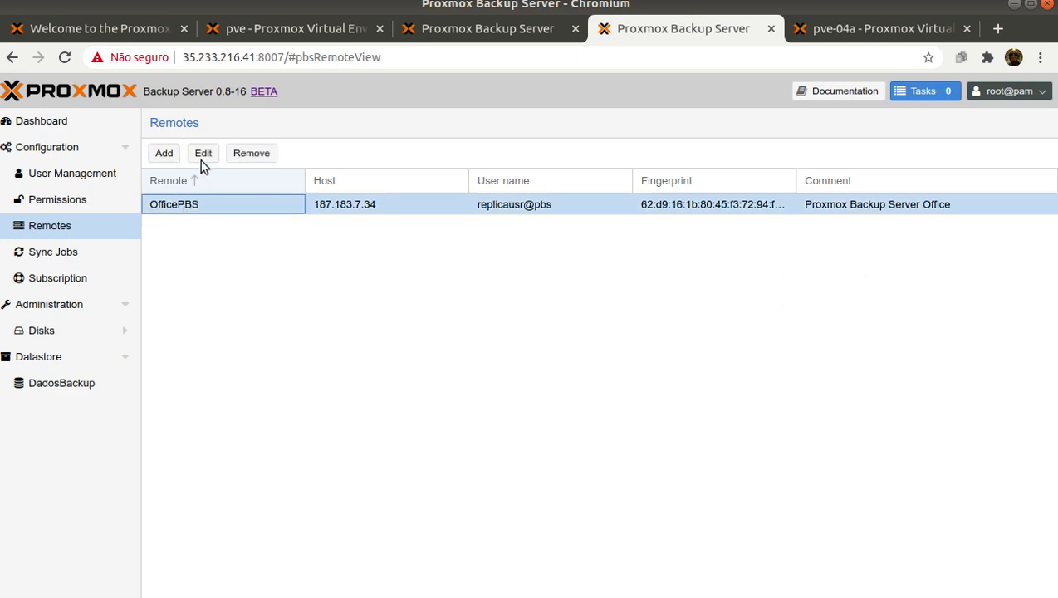
pyautogui.click(203, 154)
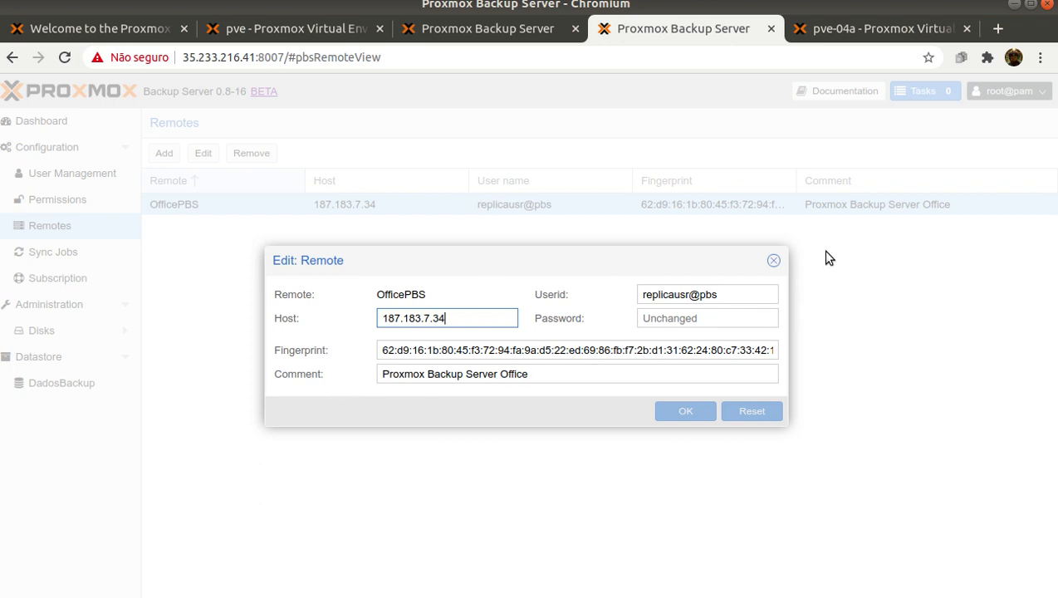
pyautogui.click(773, 261)
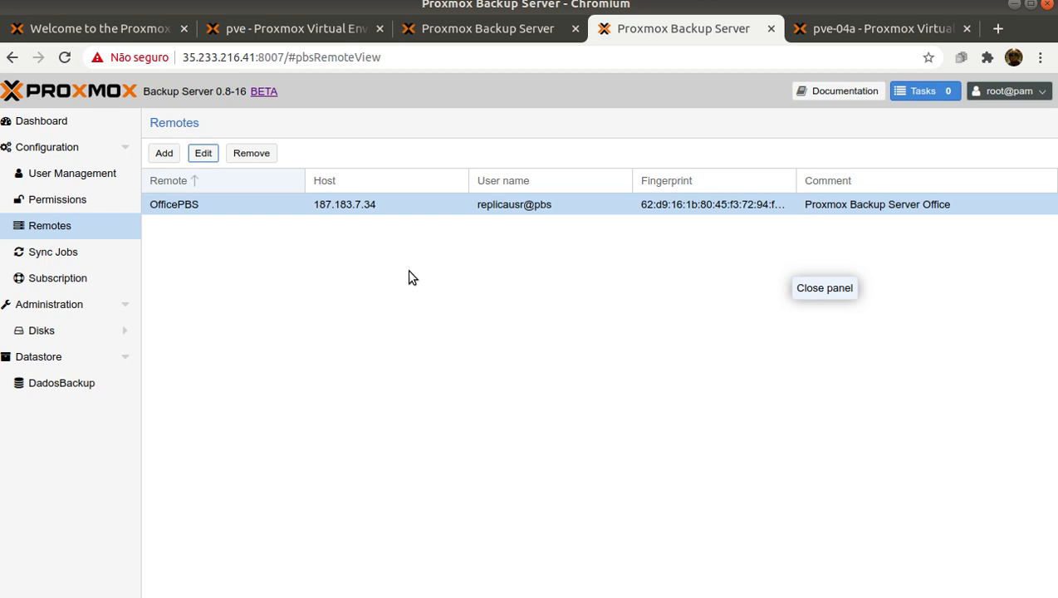
# - Locate the fingerprint option on the local backup server's dashboard and return to the cloud server's list of remotes
pyautogui.click(37, 123)
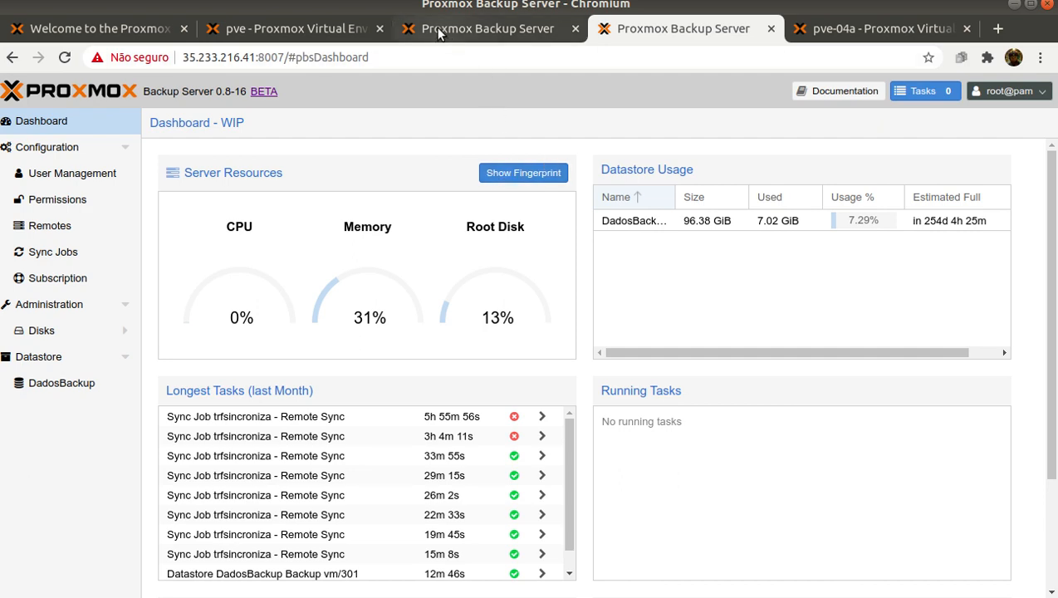
pyautogui.click(406, 28)
pyautogui.click(40, 125)
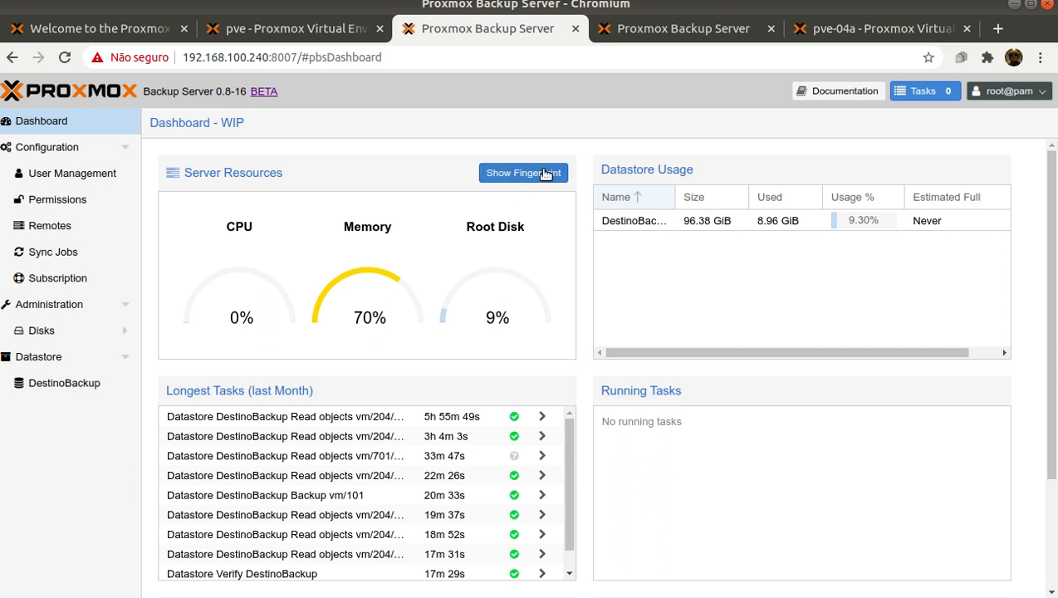
pyautogui.click(676, 31)
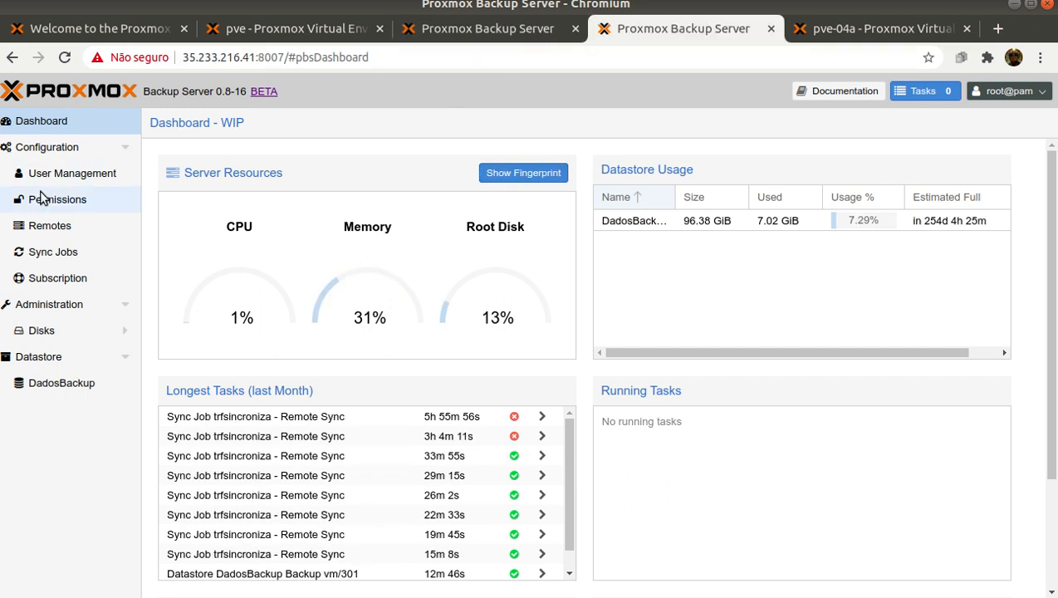
pyautogui.click(42, 223)
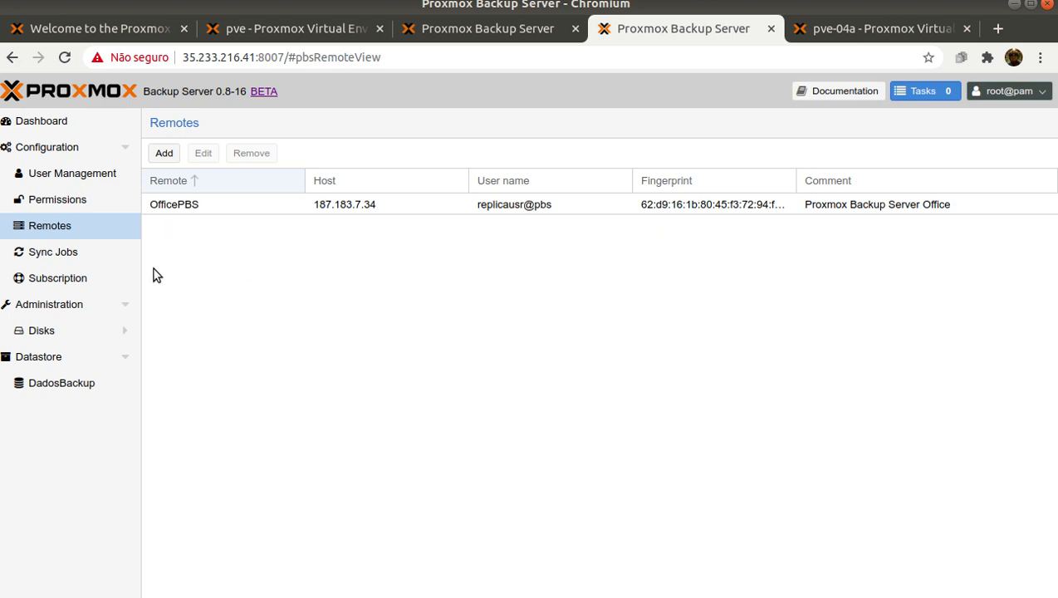
# - Run the trfsincroniza sync job immediately on the cloud server, and review its task output and job settings
pyautogui.click(49, 261)
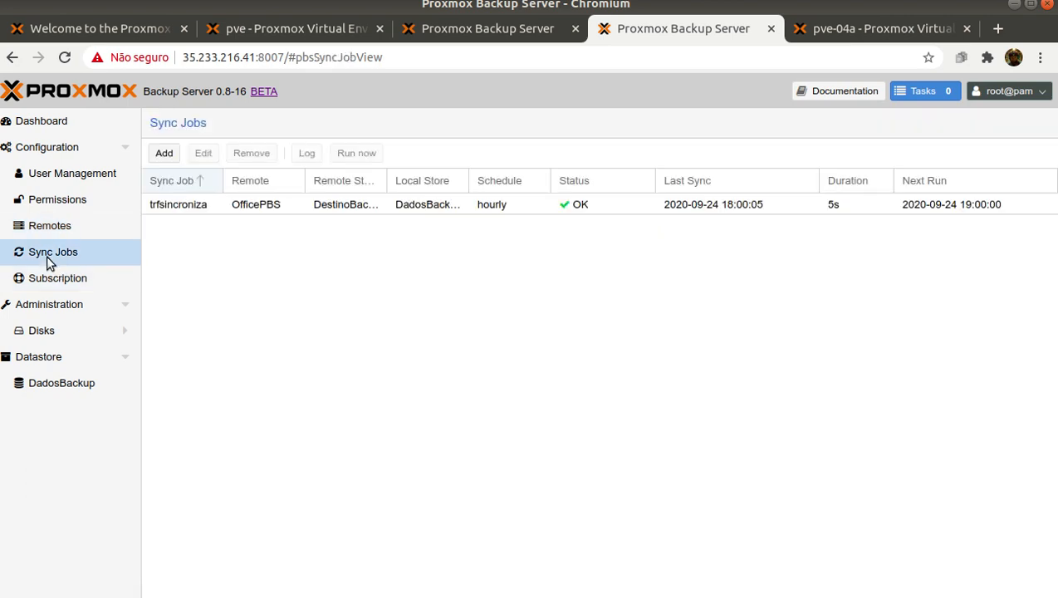
pyautogui.click(179, 208)
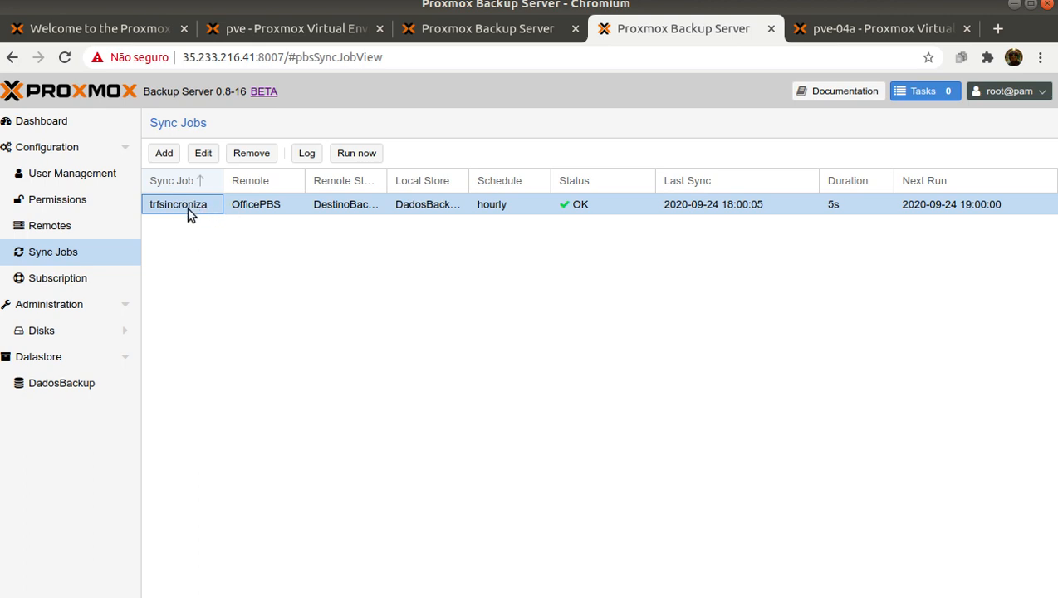
pyautogui.click(362, 157)
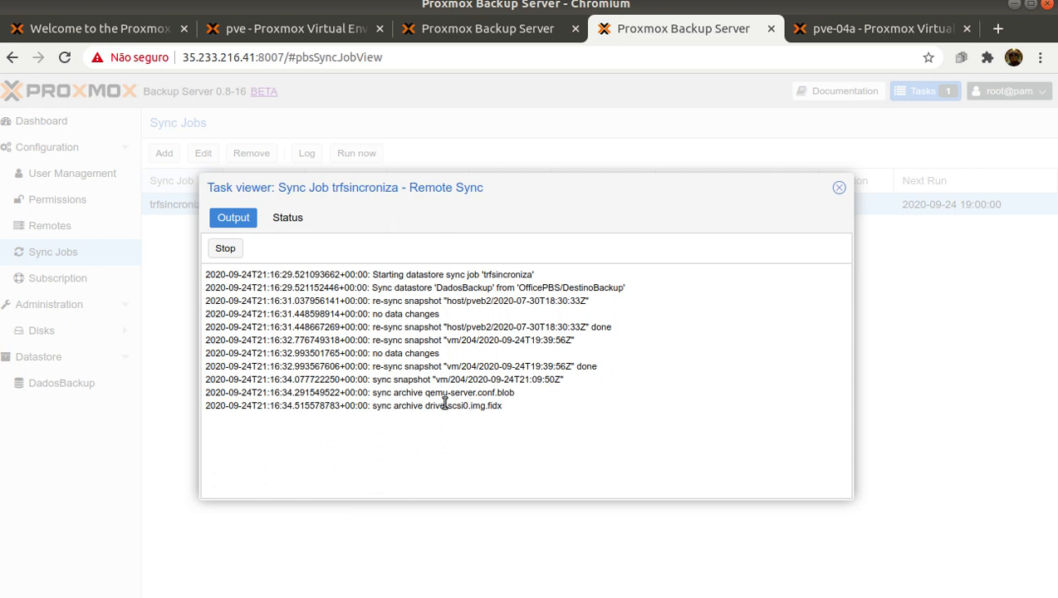
pyautogui.click(837, 189)
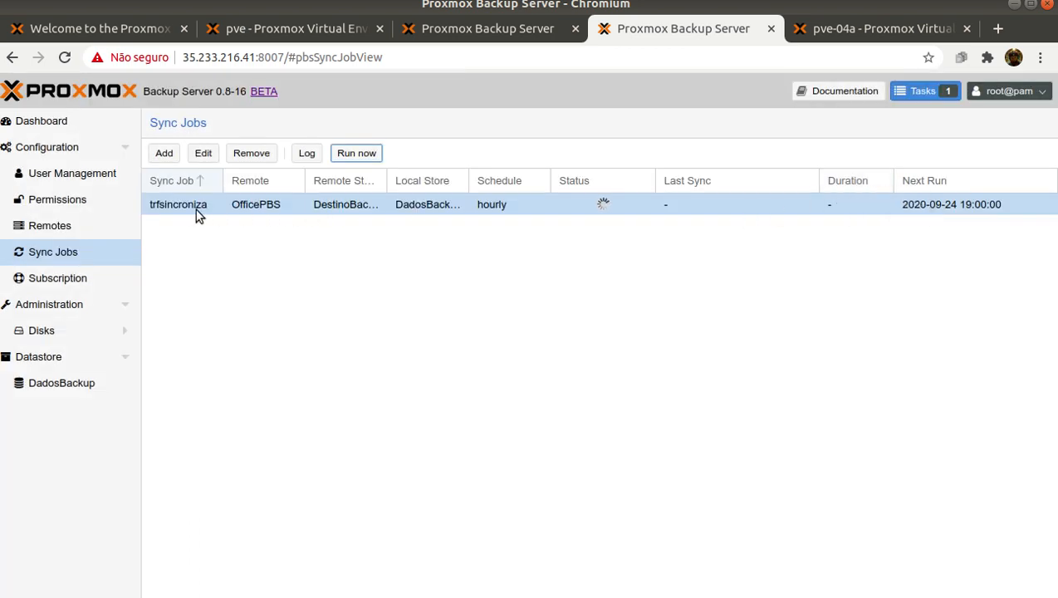
pyautogui.click(203, 155)
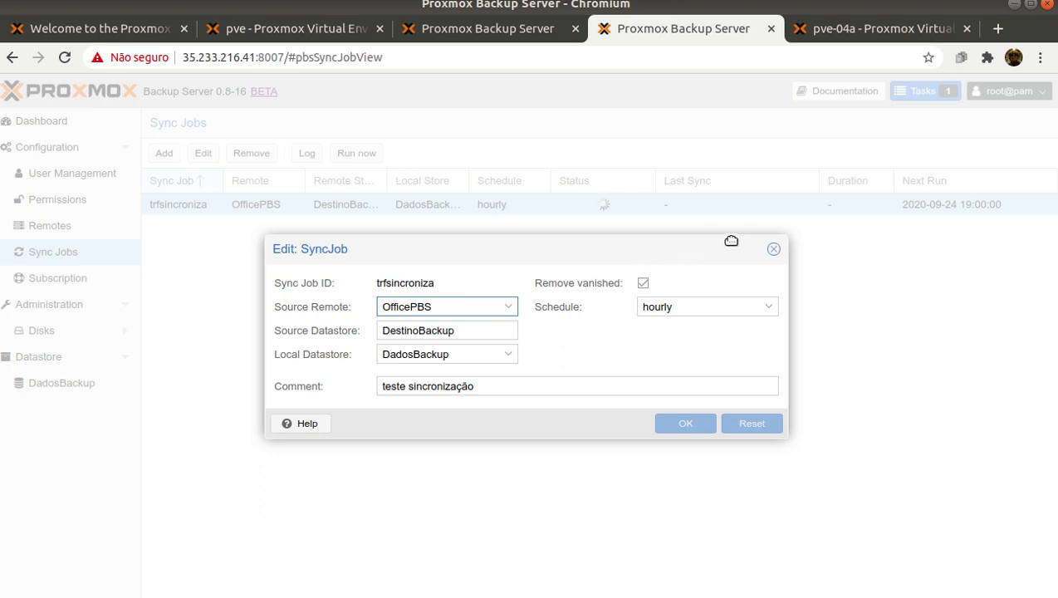
pyautogui.click(773, 249)
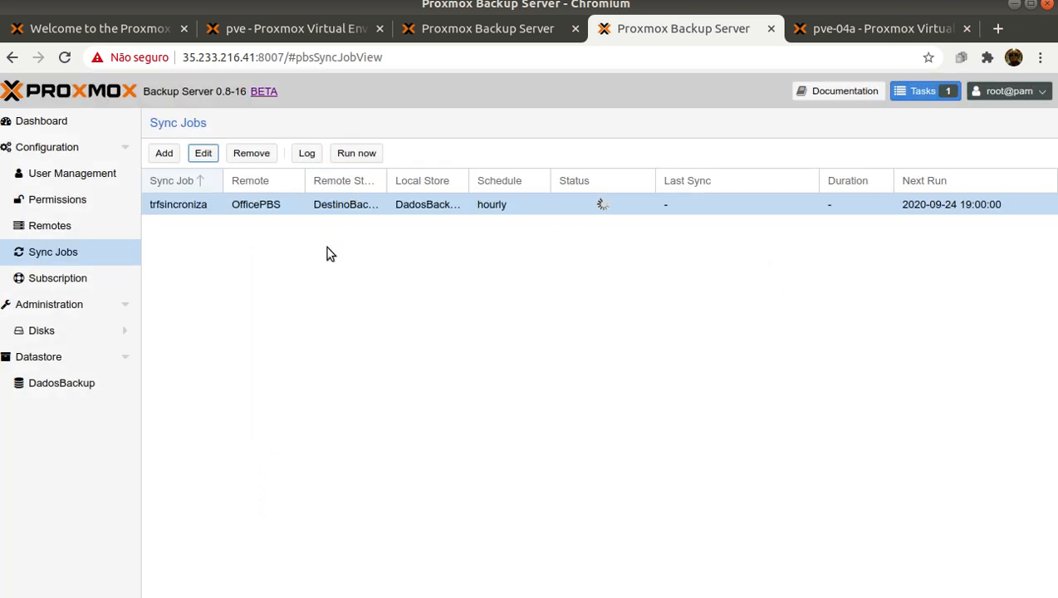
# - Review VM 204's backups on the pve host and the contents of the local backup server's DestinoBackup datastore
pyautogui.click(285, 31)
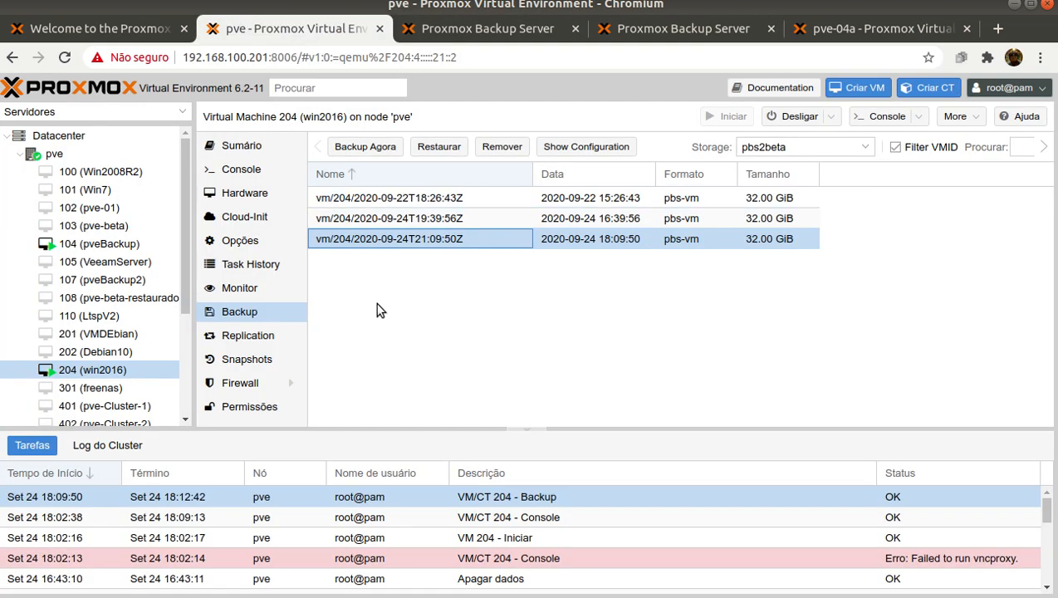
pyautogui.click(448, 28)
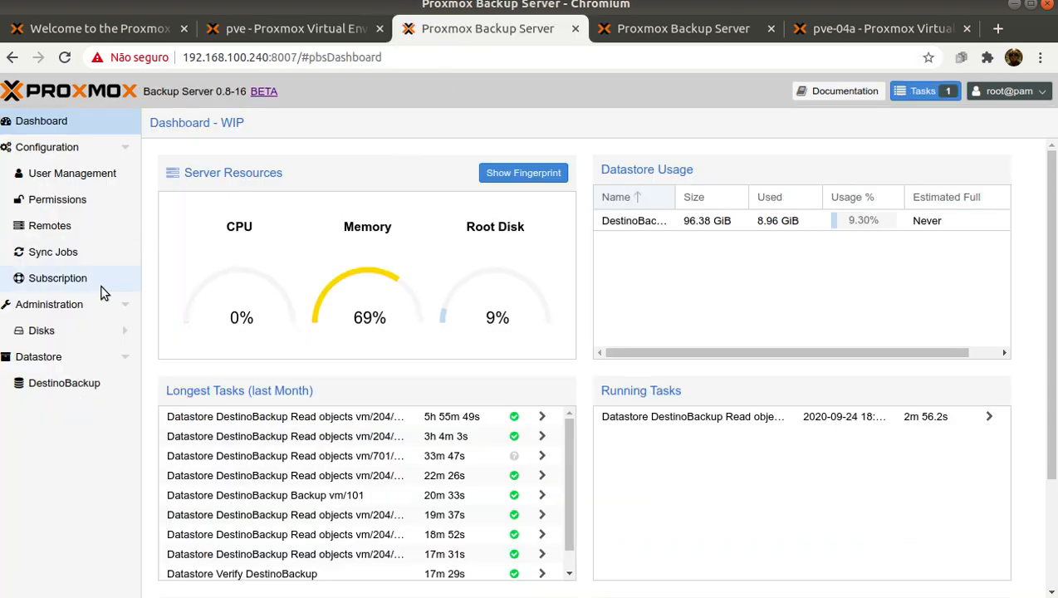
pyautogui.click(51, 379)
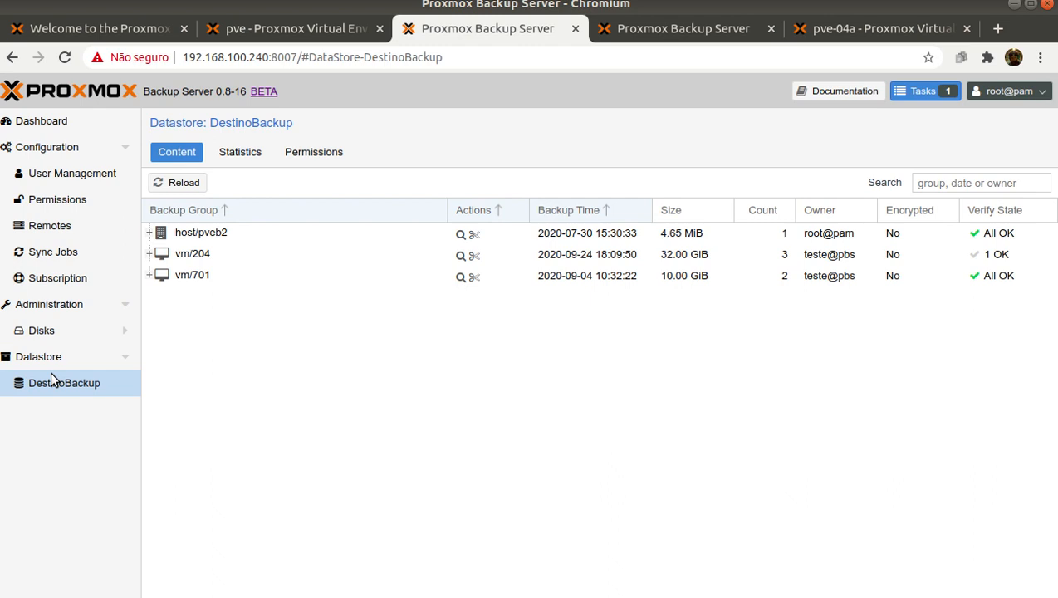
# - Examine the DestinoBackup datastore's prune options and its garbage collection and prune schedules
pyautogui.click(37, 359)
pyautogui.click(173, 235)
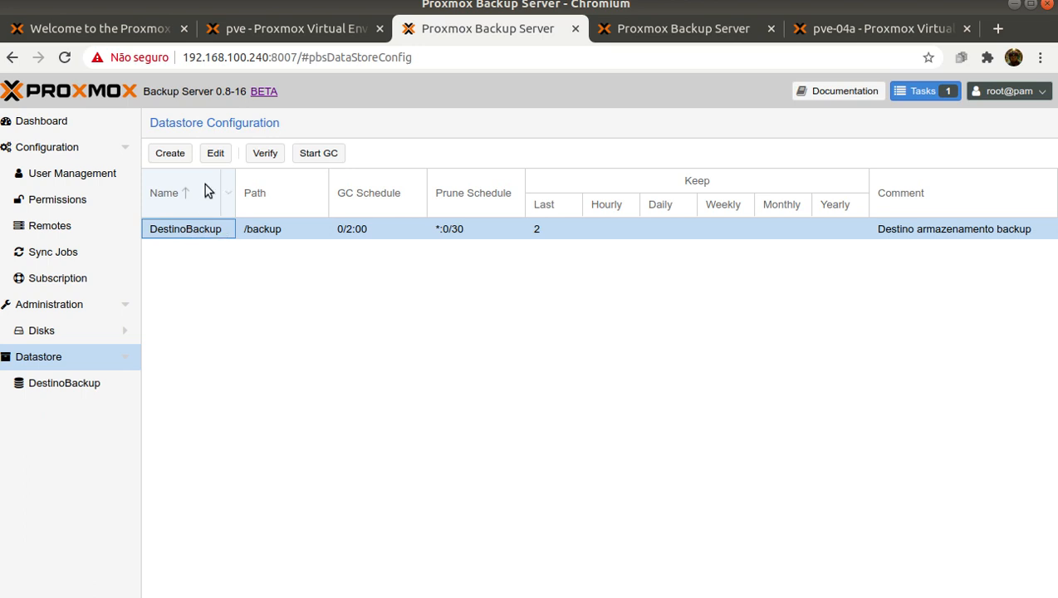
pyautogui.click(223, 157)
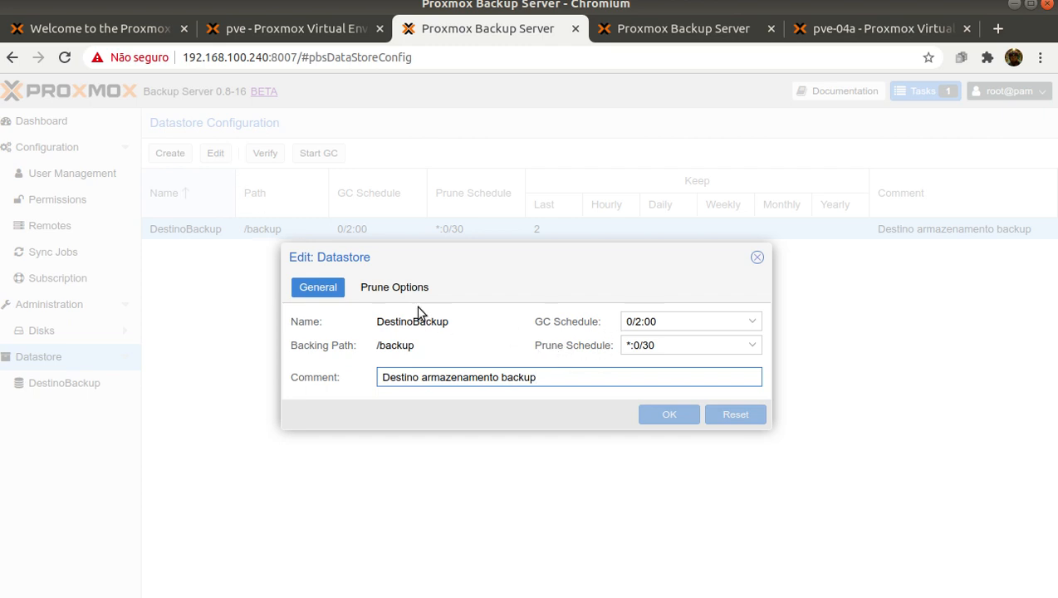
pyautogui.click(393, 289)
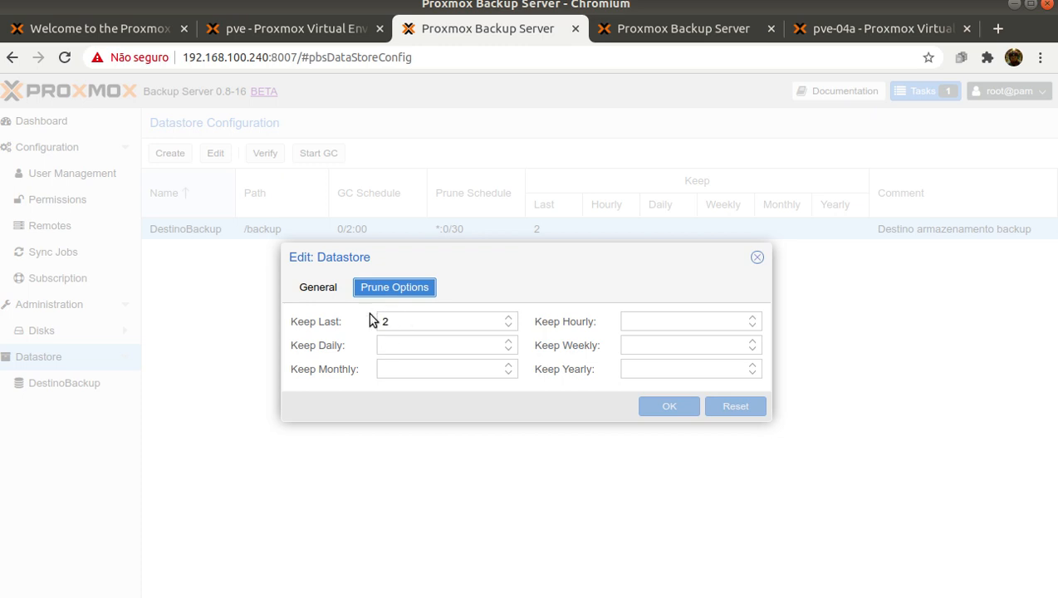
pyautogui.click(319, 288)
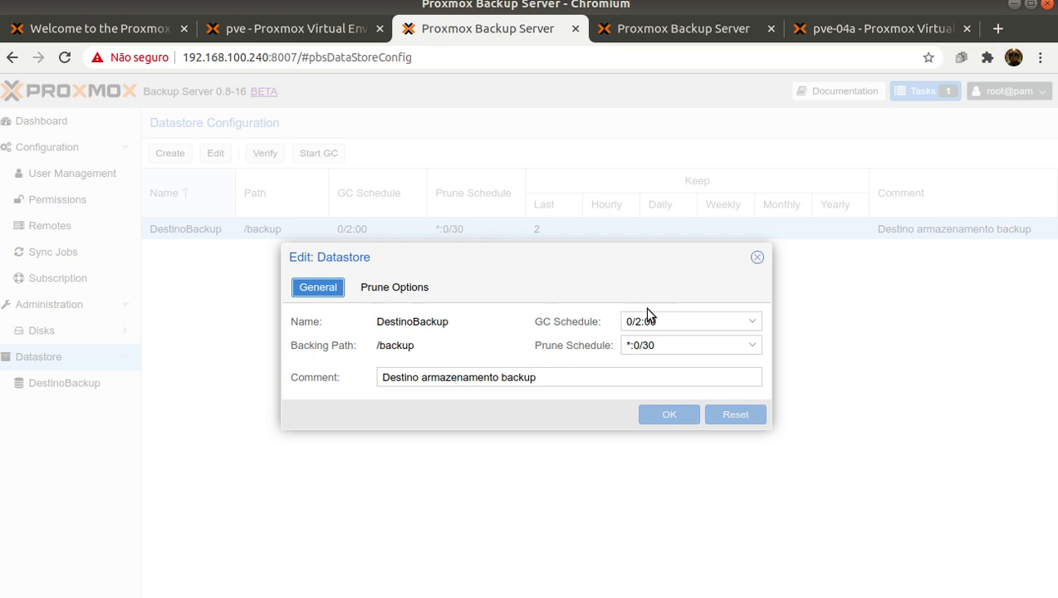
pyautogui.click(754, 321)
pyautogui.click(756, 320)
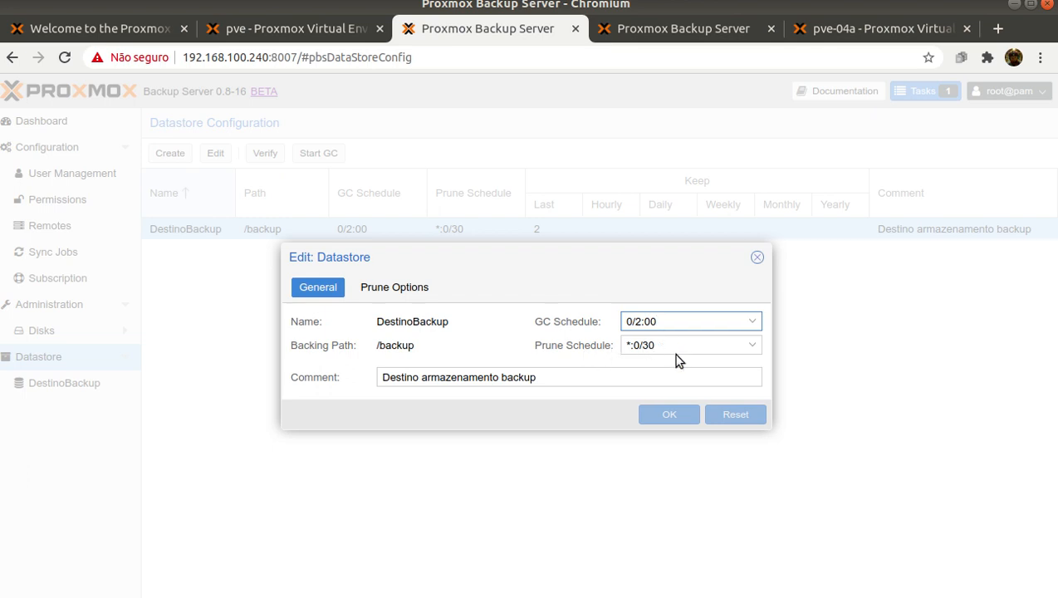
pyautogui.click(756, 256)
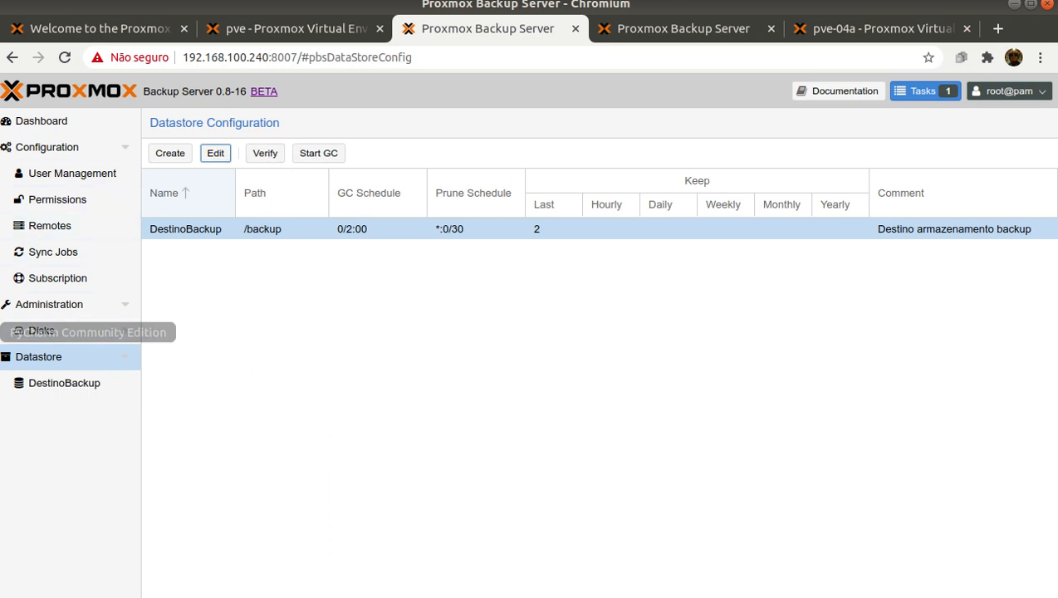
# - Revisit the replication diagram and inspect the output of the running DestinoBackup read task on the local backup server
pyautogui.click(2, 383)
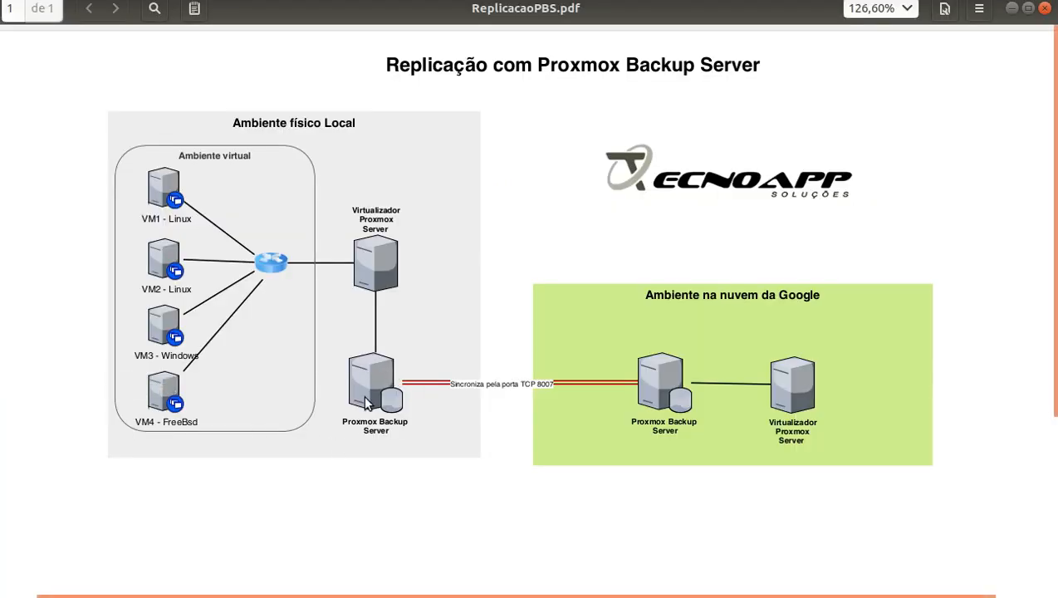
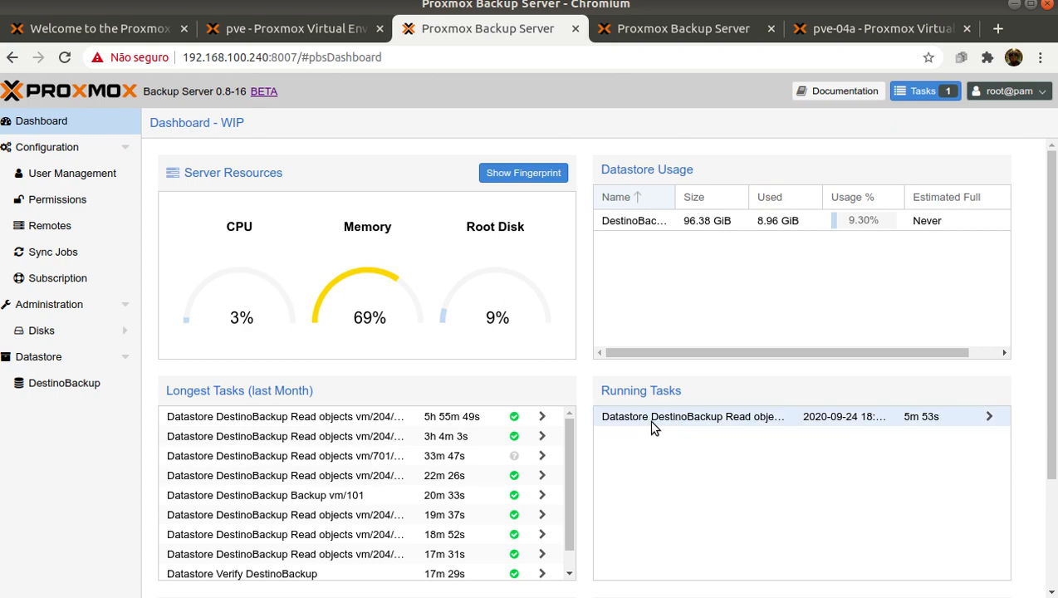
pyautogui.click(674, 423)
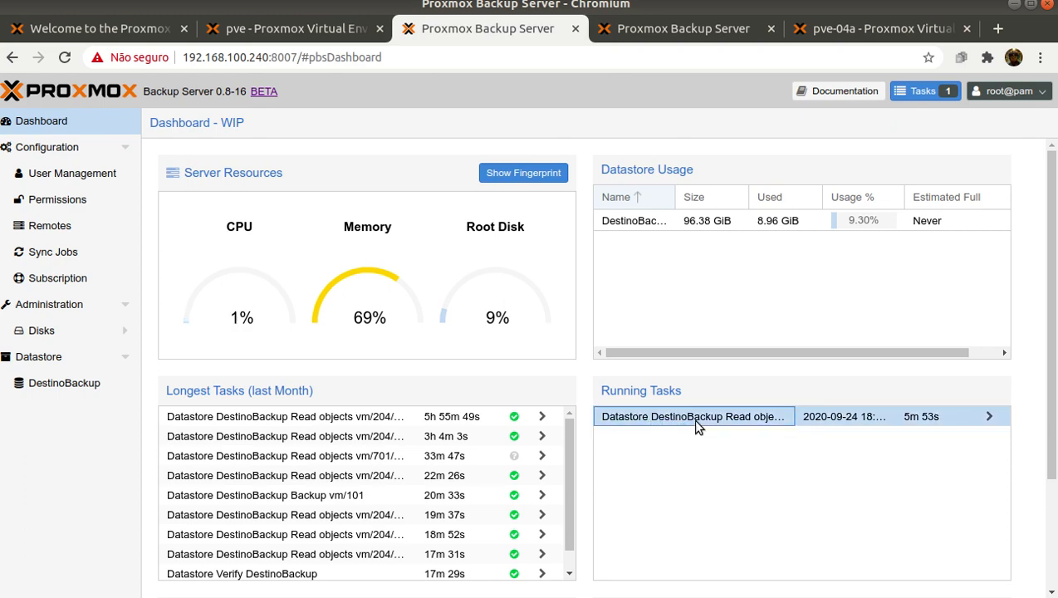
pyautogui.doubleClick(696, 425)
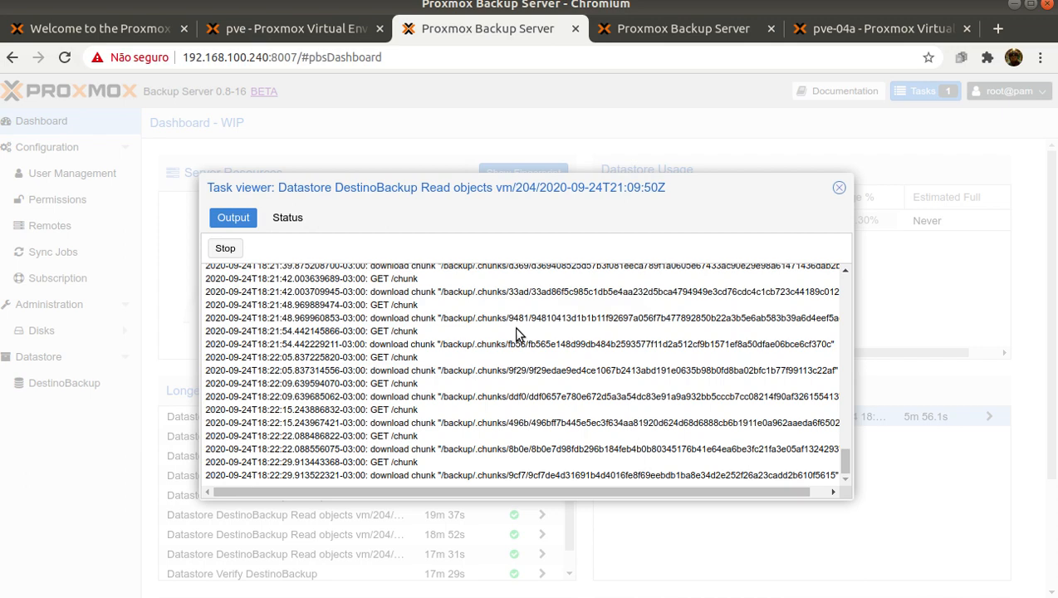
pyautogui.scroll(5, 515, 332)
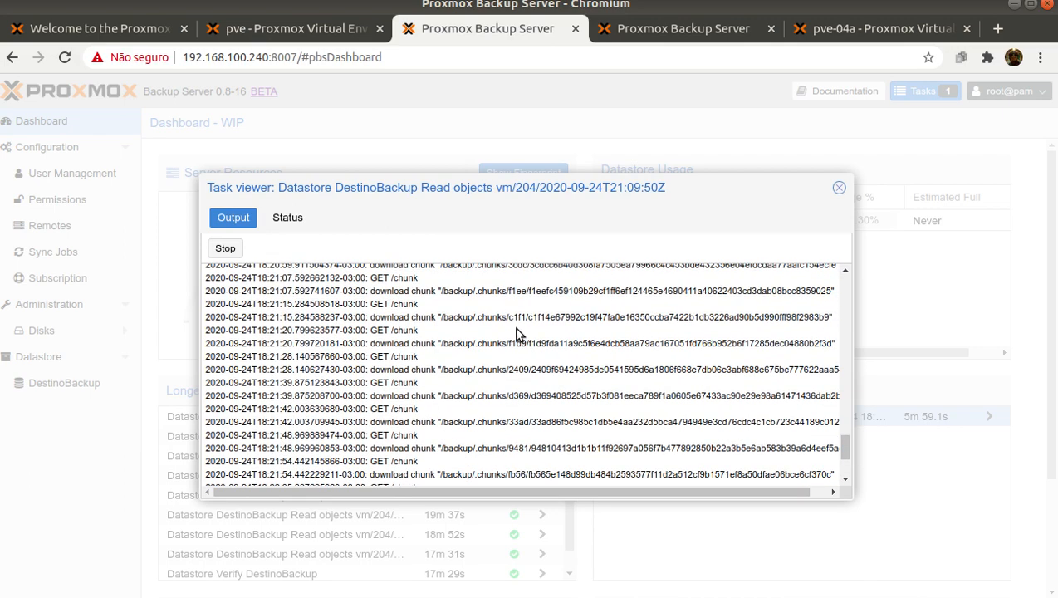
pyautogui.scroll(-5, 516, 332)
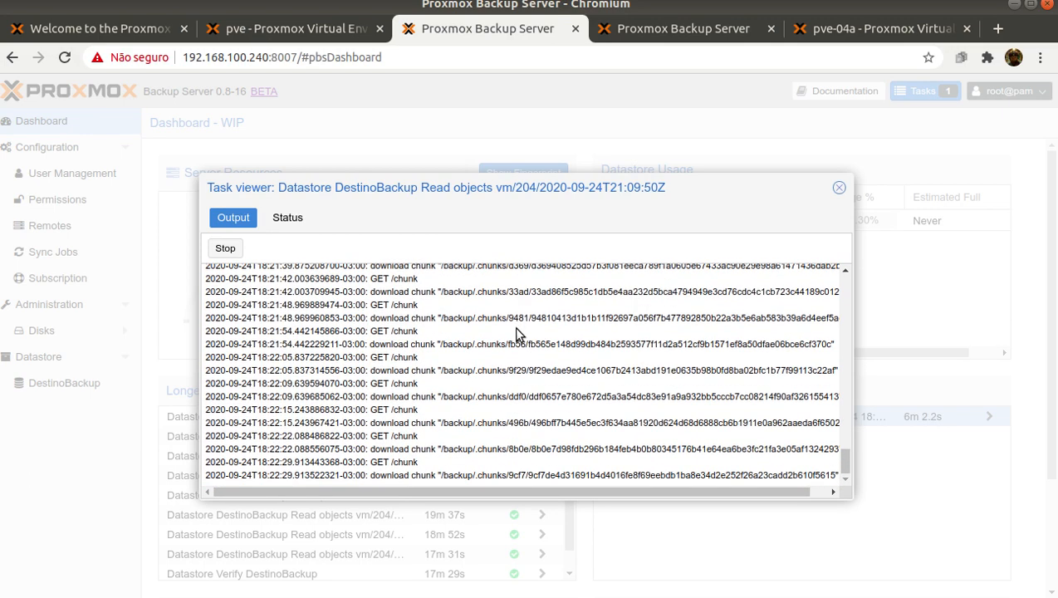
pyautogui.click(838, 188)
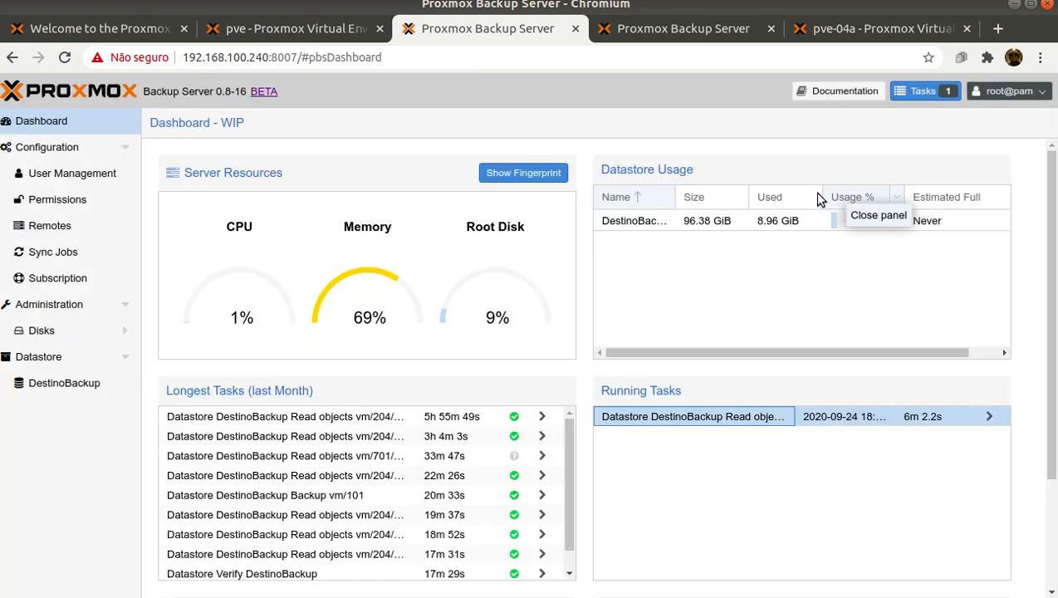
# - Check the local server's sync jobs, and review the cloud server's trfsincroniza job log alongside the replication diagram
pyautogui.click(52, 255)
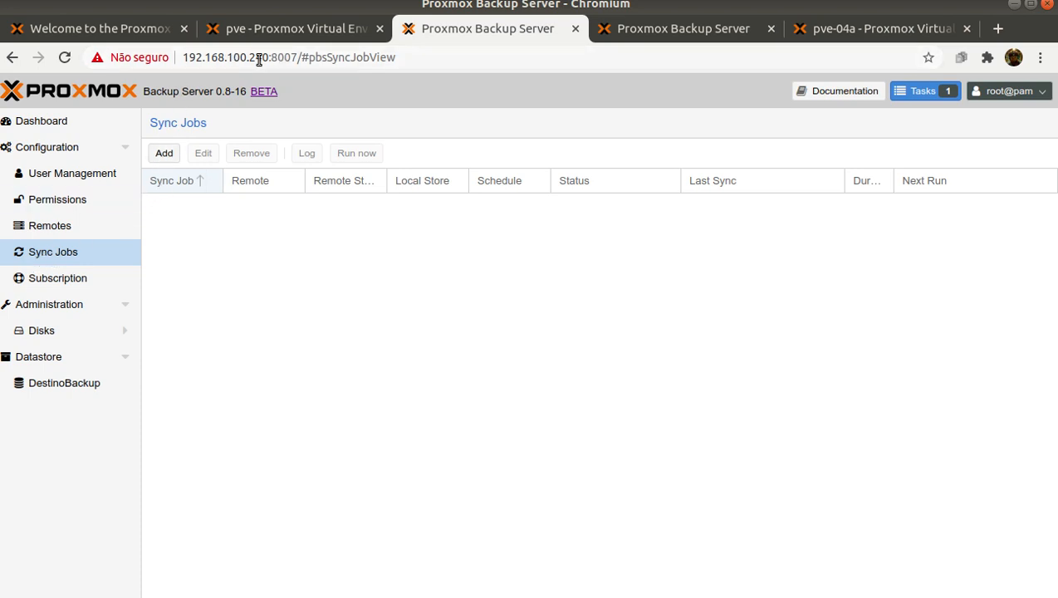
pyautogui.click(668, 29)
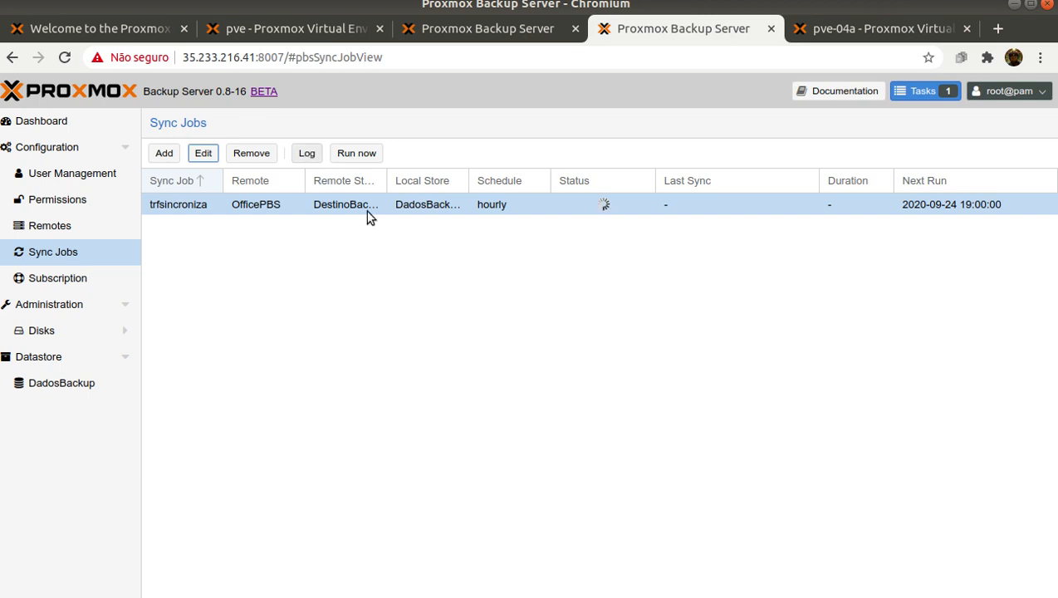
pyautogui.click(308, 154)
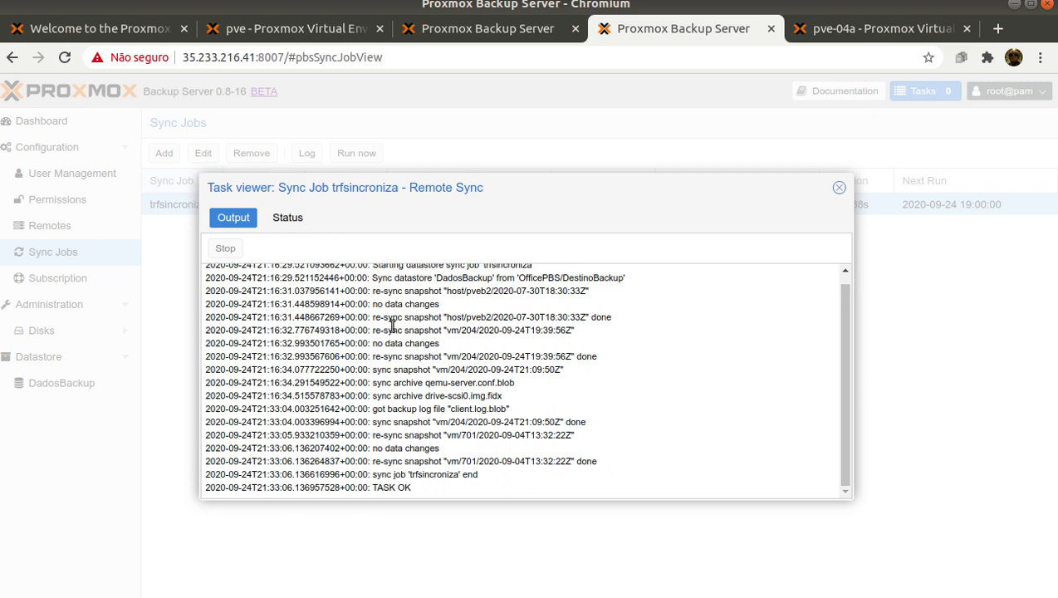
pyautogui.click(12, 364)
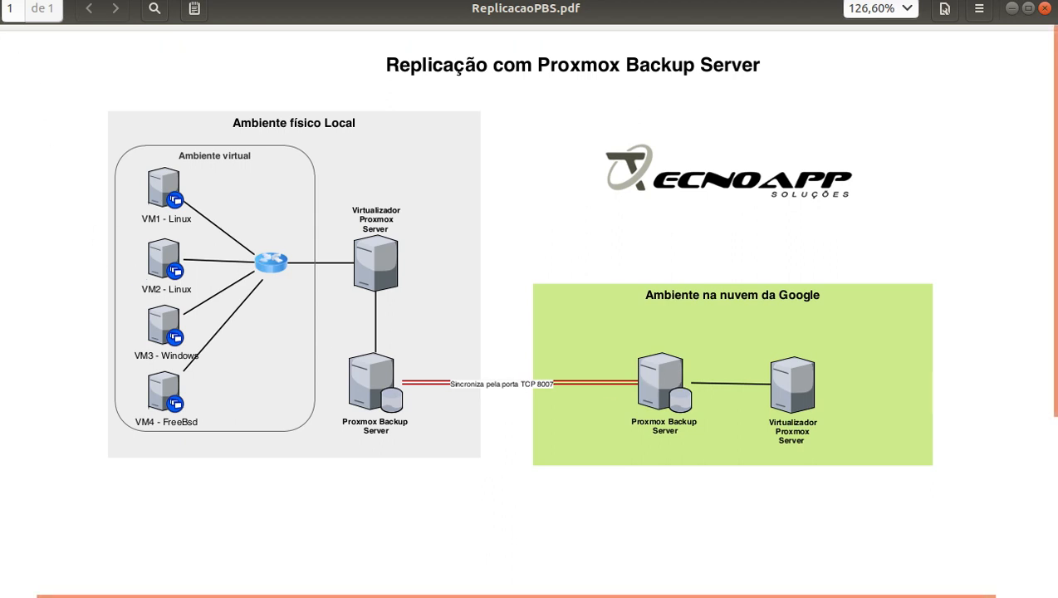
pyautogui.click(1, 18)
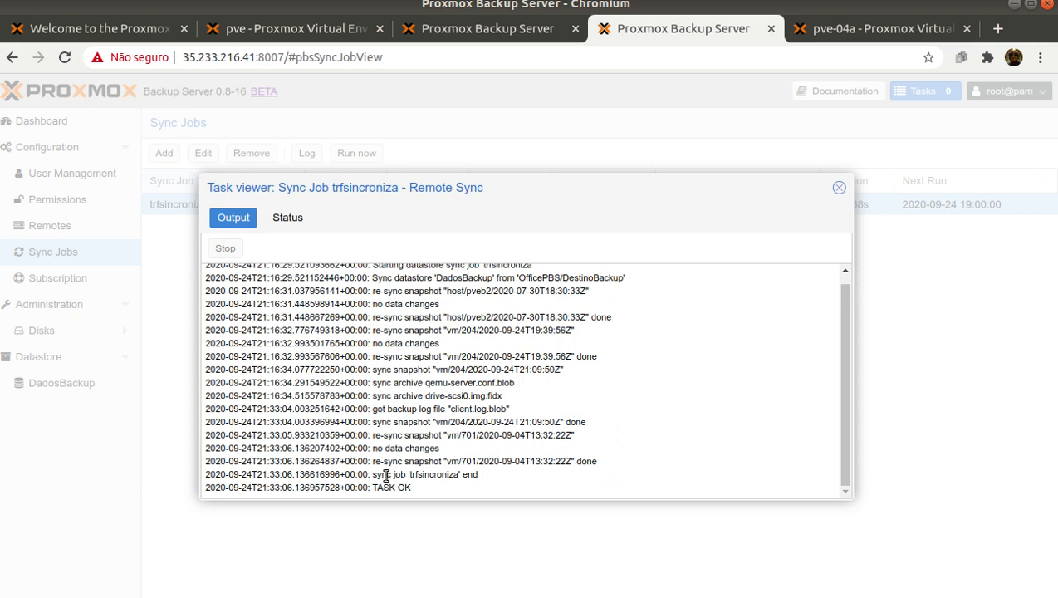
pyautogui.click(839, 187)
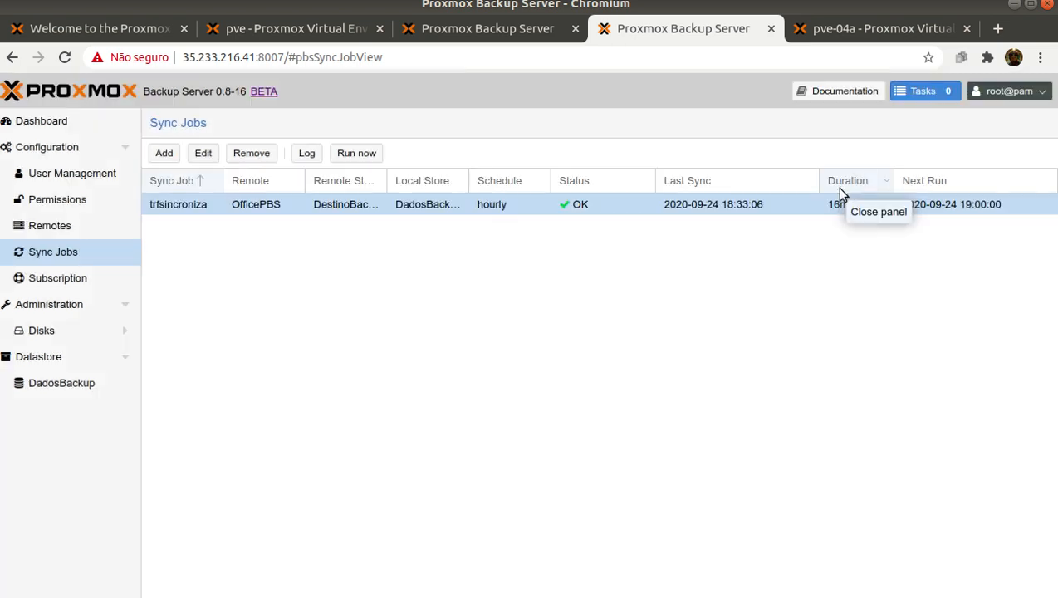
# - Expand the vm/204 group in the cloud server's DadosBackup datastore and locate the snapshot vm/204/2020-09-24T21:09:50Z
pyautogui.click(66, 383)
pyautogui.click(148, 254)
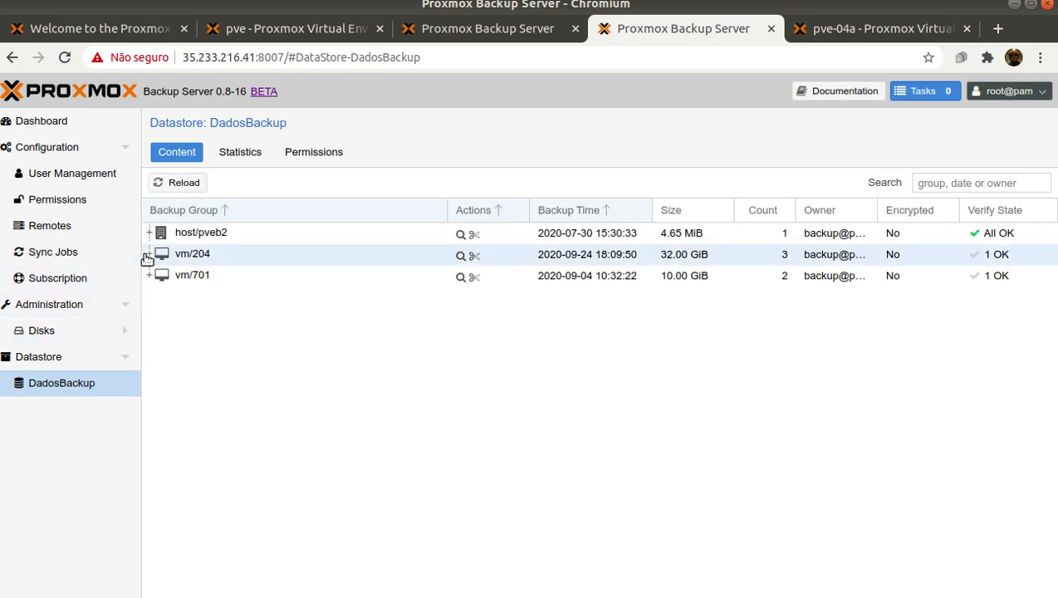
pyautogui.click(266, 317)
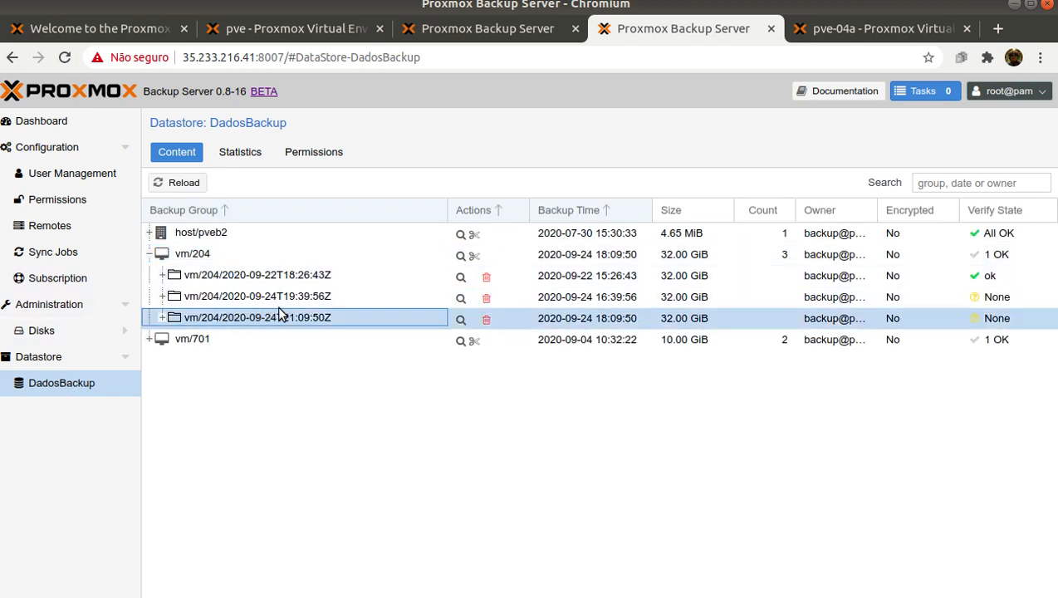
# - Open the console of VM 204 (win2016) on the pve host, close Server Manager and collapse the task log
pyautogui.click(301, 23)
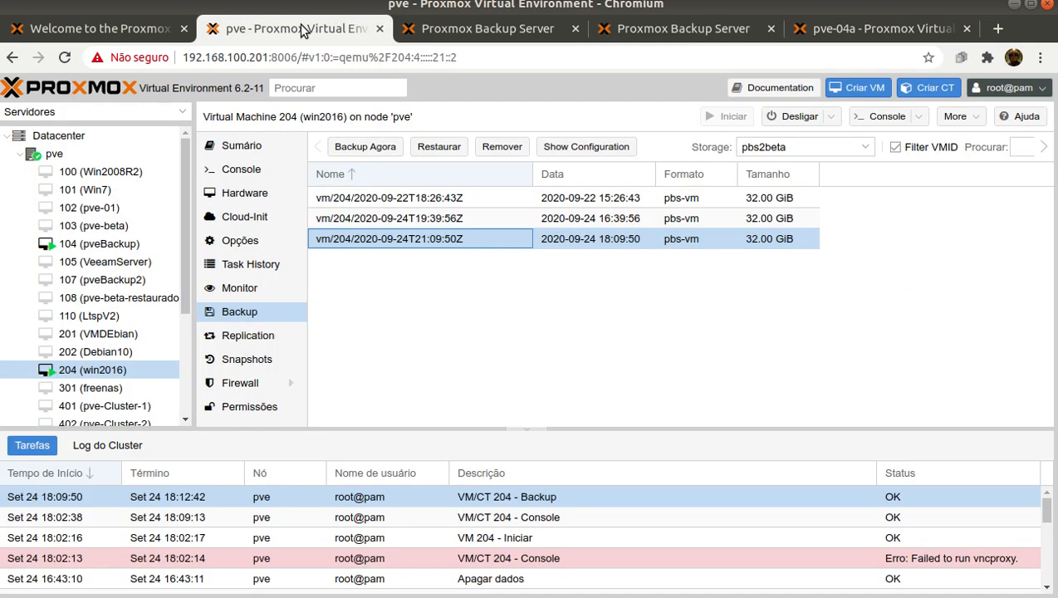
pyautogui.click(98, 369)
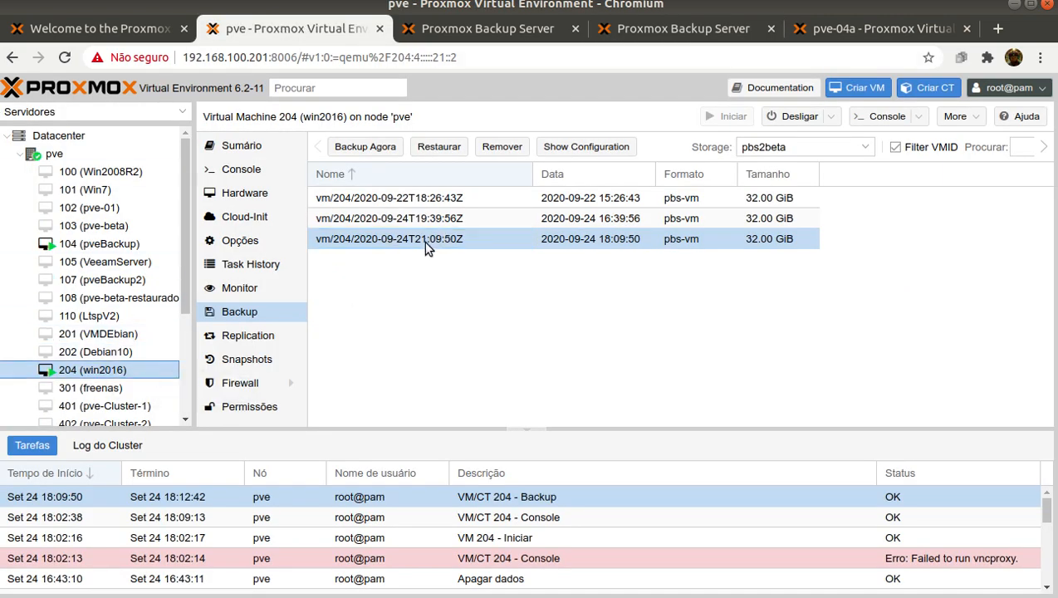
pyautogui.click(262, 171)
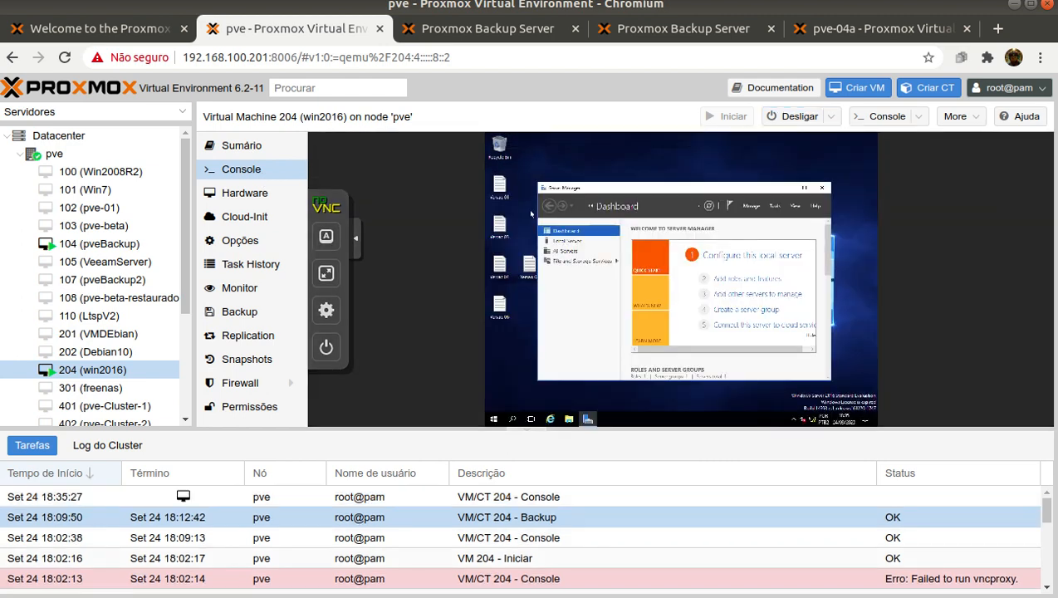
pyautogui.click(821, 188)
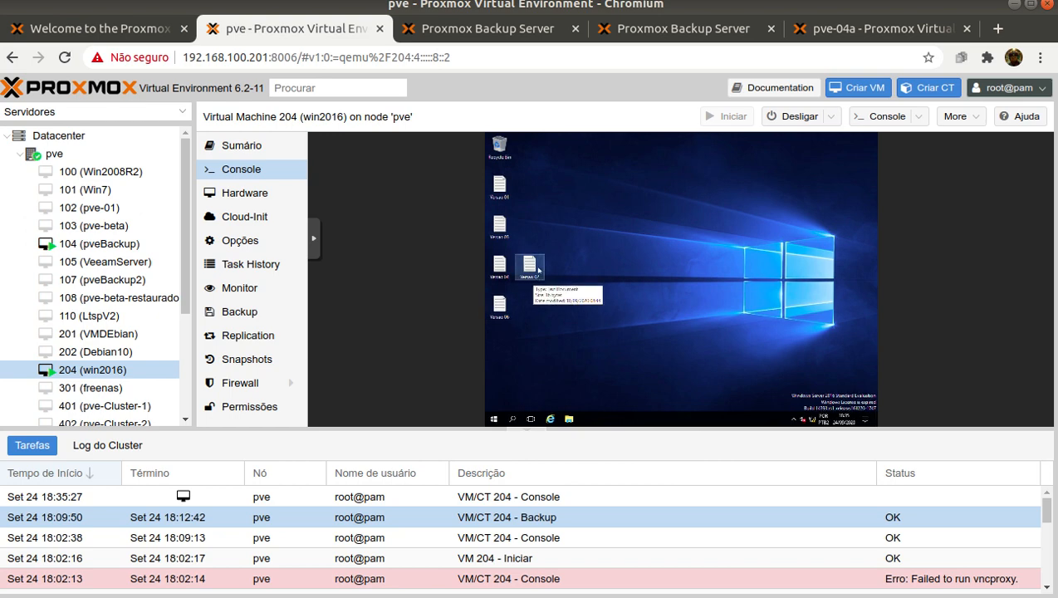
pyautogui.click(528, 428)
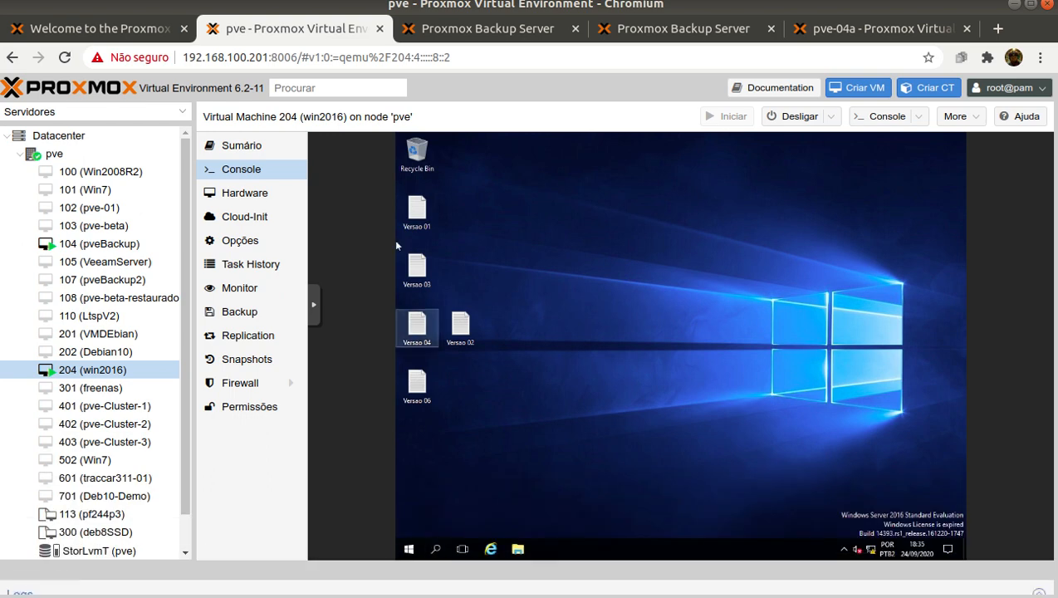
# - Duplicate the Versao 02 file on the VM's desktop and rename the copy as TESTE TESTE
pyautogui.click(458, 326)
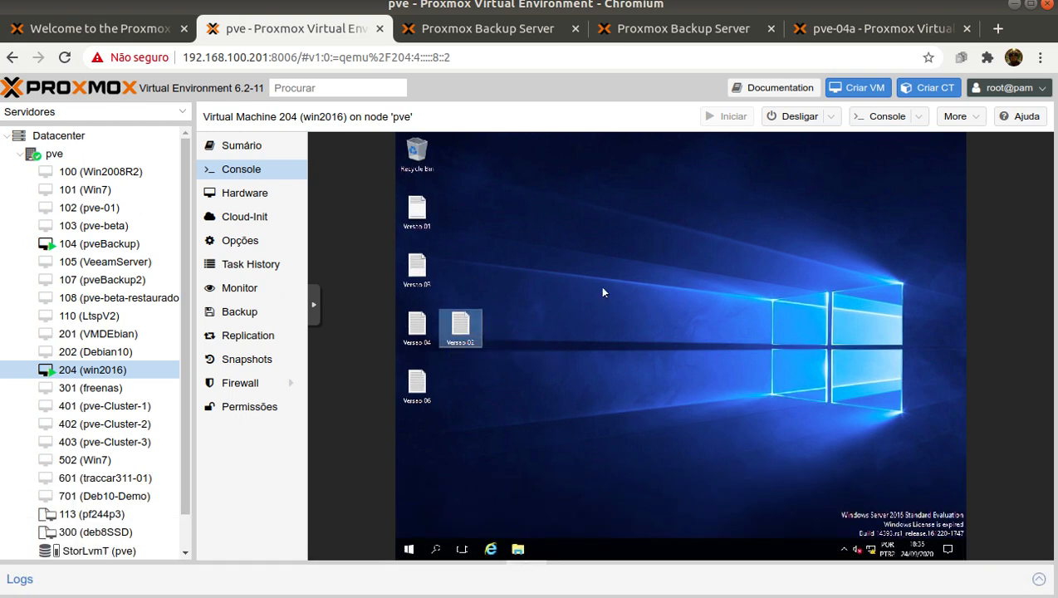
pyautogui.hotkey('ctrl', 'c')
pyautogui.hotkey('ctrl', 'v')
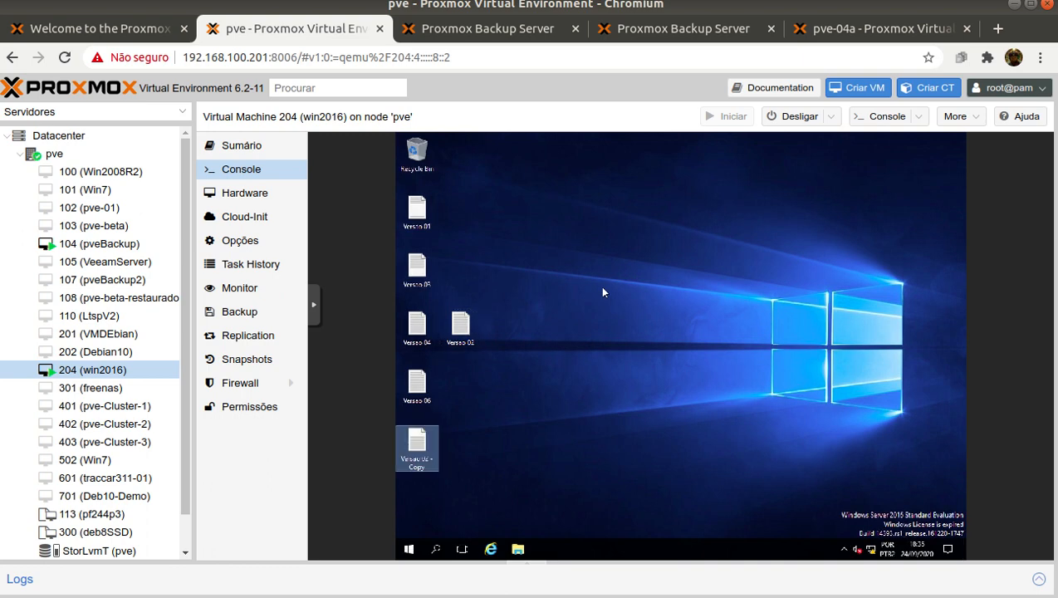
pyautogui.rightClick(408, 440)
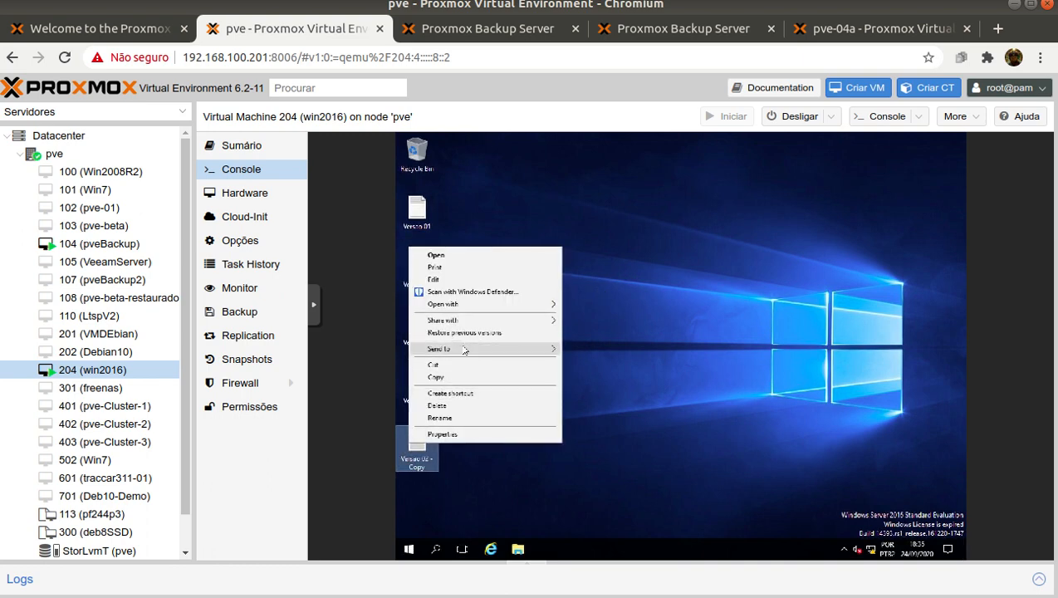
pyautogui.click(453, 419)
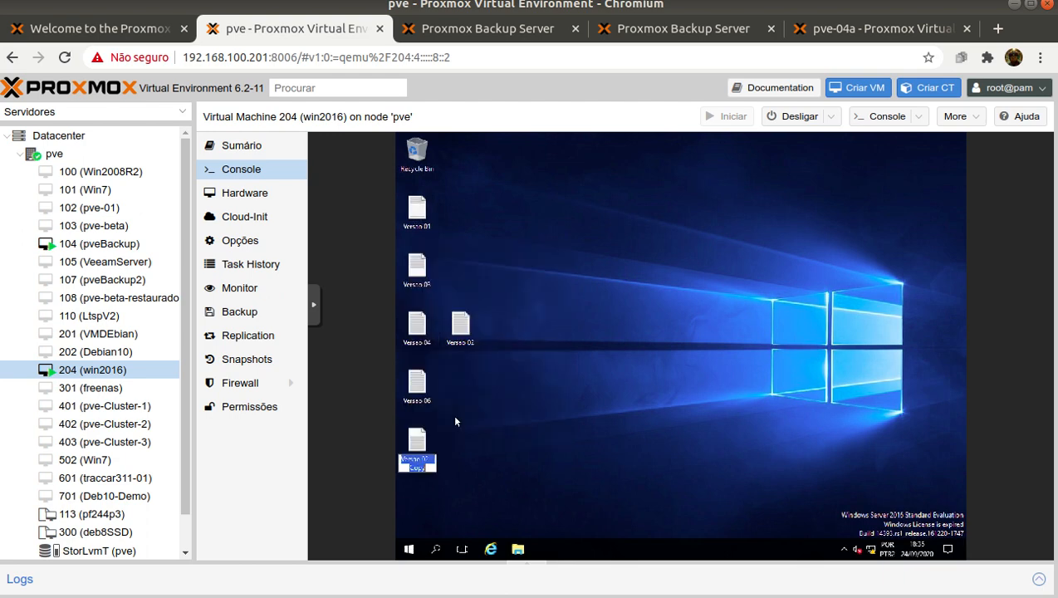
pyautogui.write('TESTE')
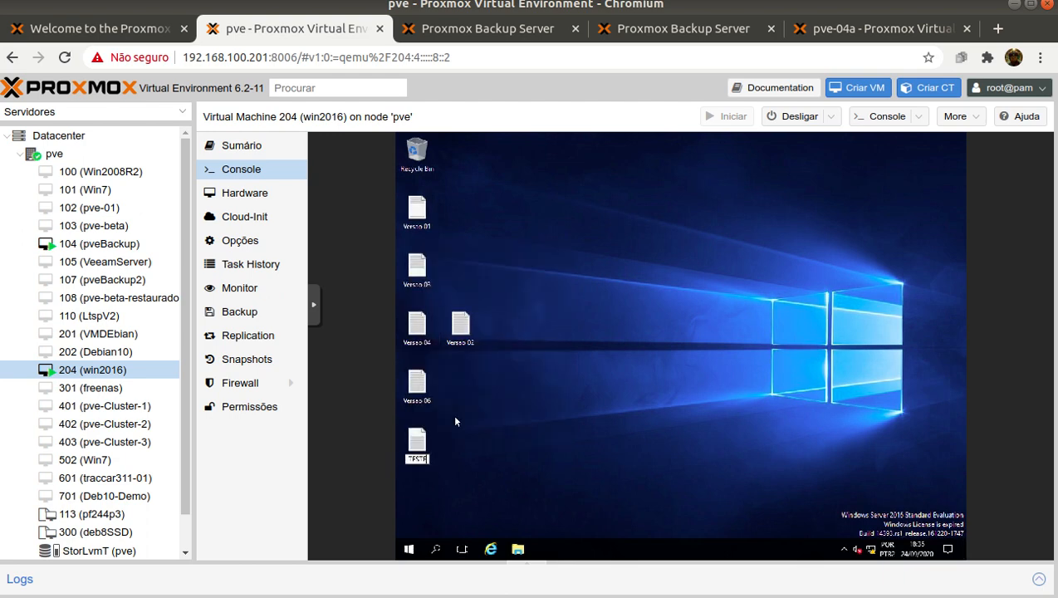
pyautogui.write(' TESTE')
pyautogui.press('Return')
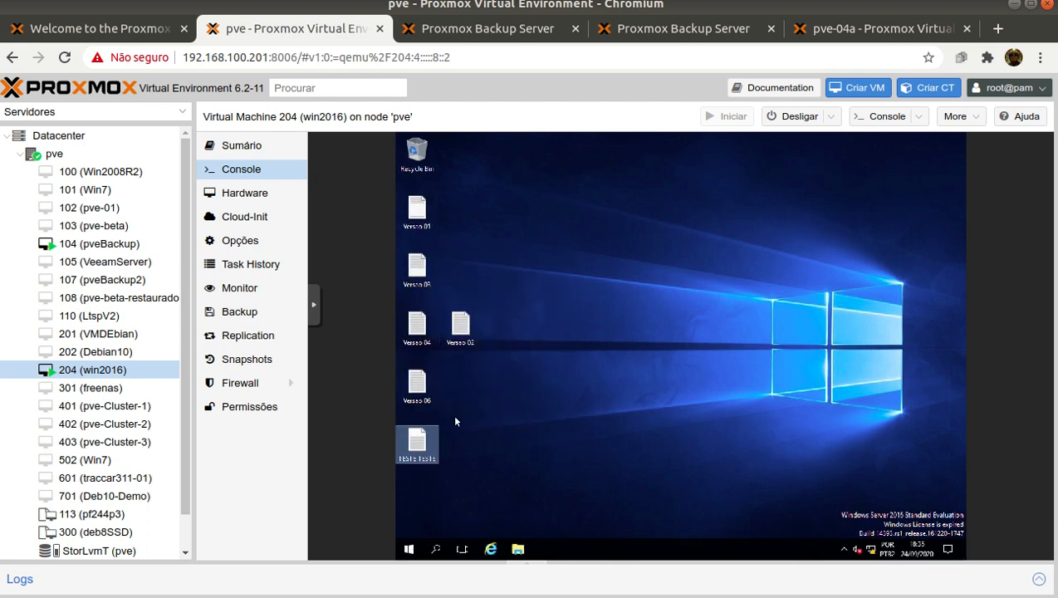
# - Back up VM 204 (win2016) to the pbs2beta storage in Snapshot mode and close the finished task log
pyautogui.click(249, 313)
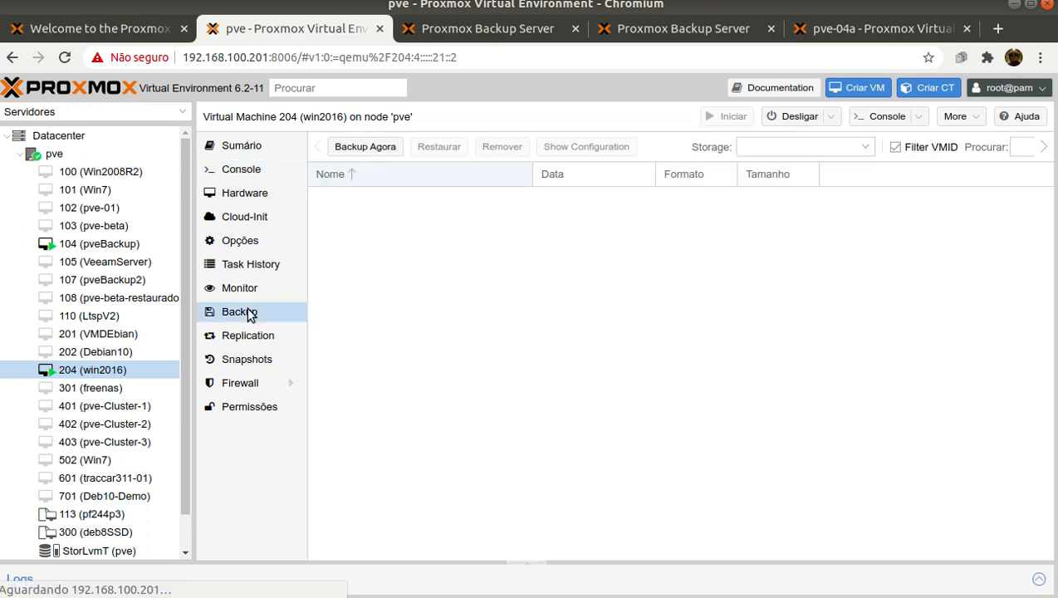
pyautogui.click(798, 147)
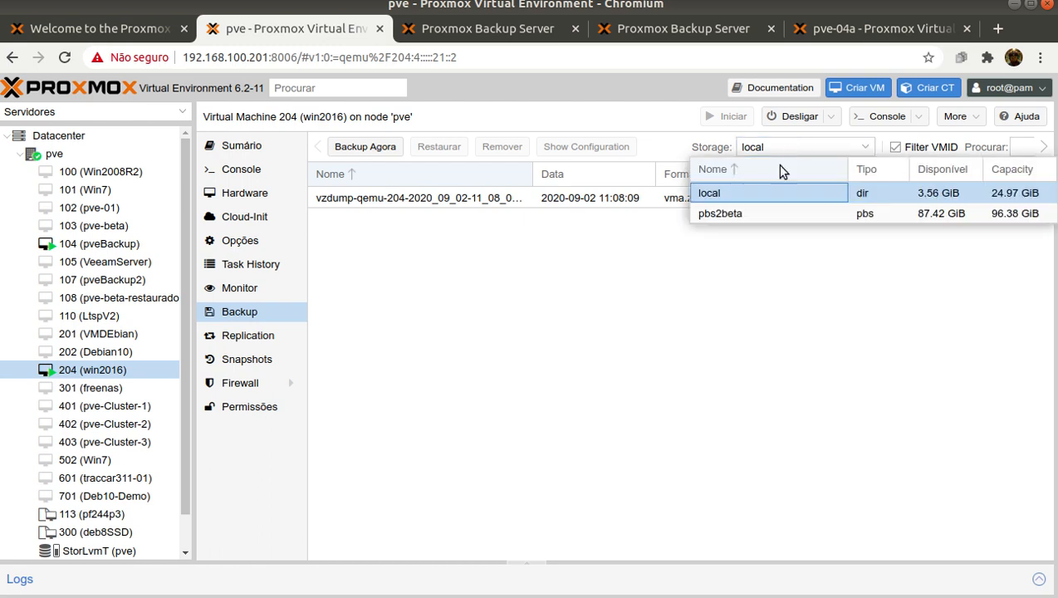
pyautogui.click(708, 217)
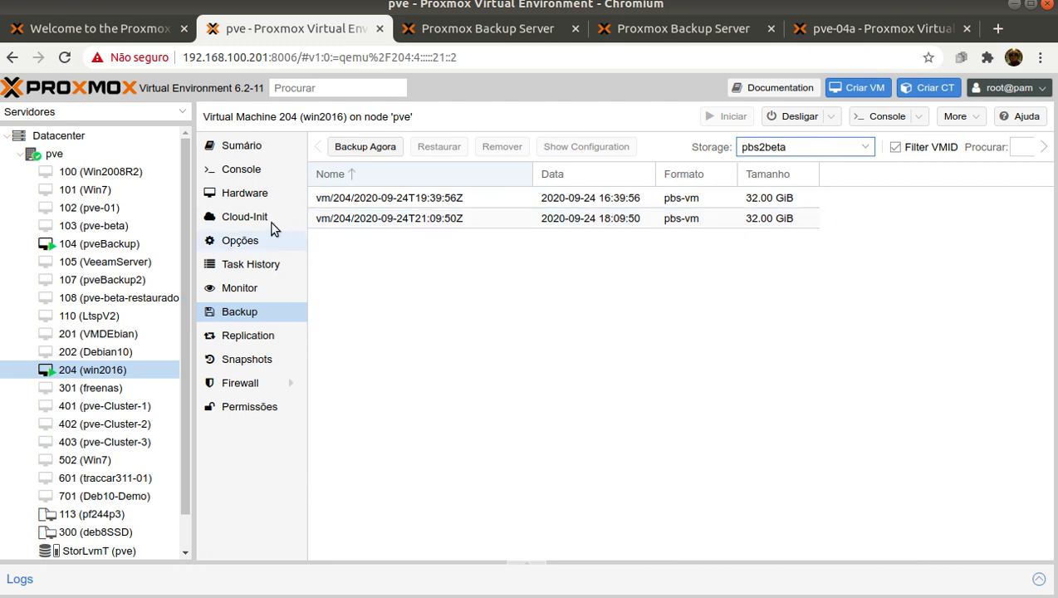
pyautogui.click(362, 150)
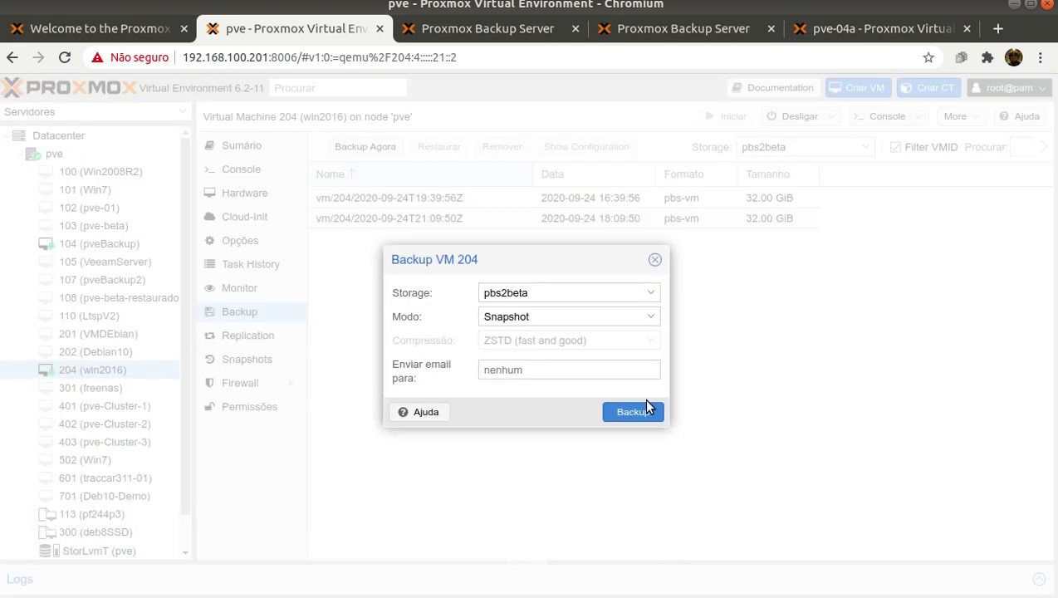
pyautogui.click(635, 410)
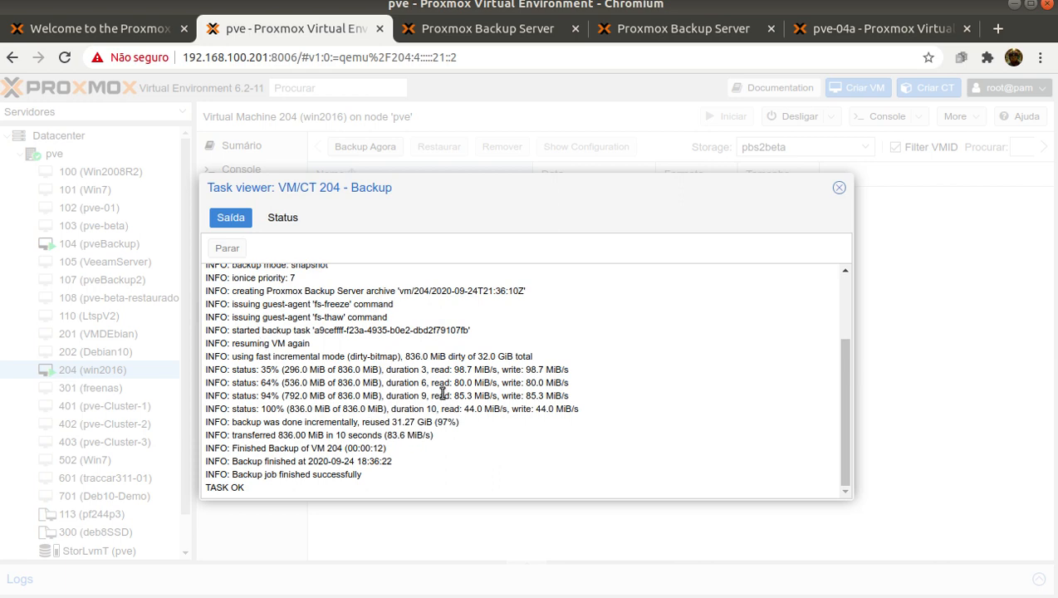
pyautogui.click(841, 187)
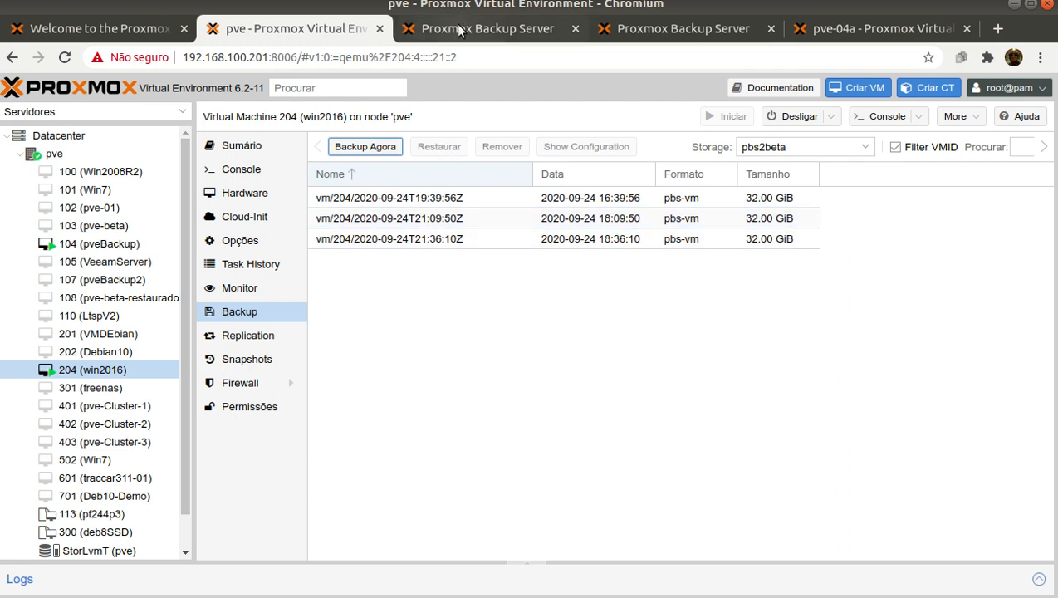
# - Expand the vm/204 group in the local backup server's DestinoBackup datastore and locate the snapshot vm/204/2020-09-24T21:36:10Z
pyautogui.click(459, 30)
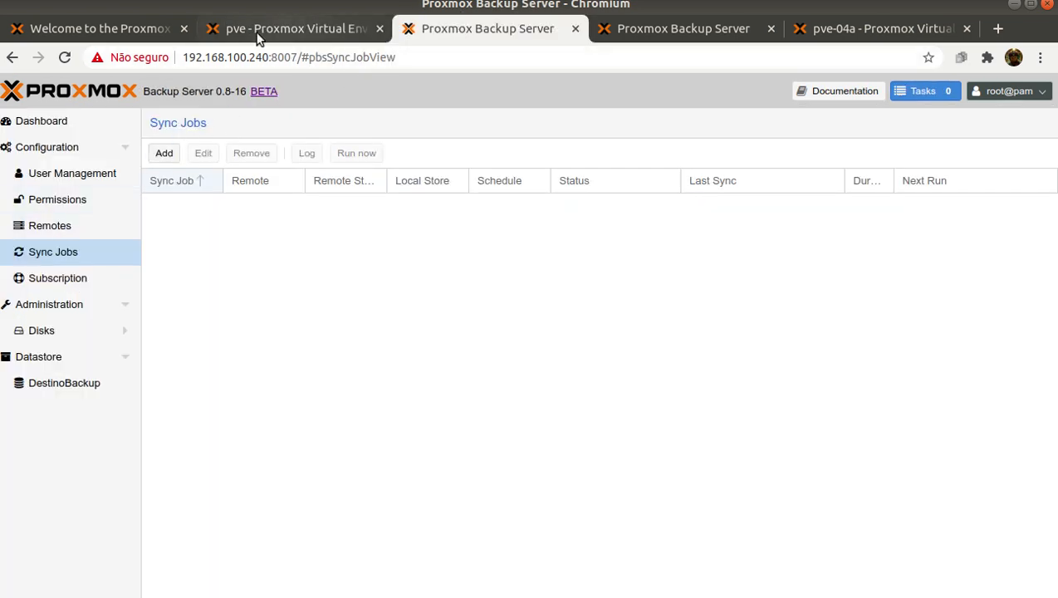
pyautogui.click(55, 382)
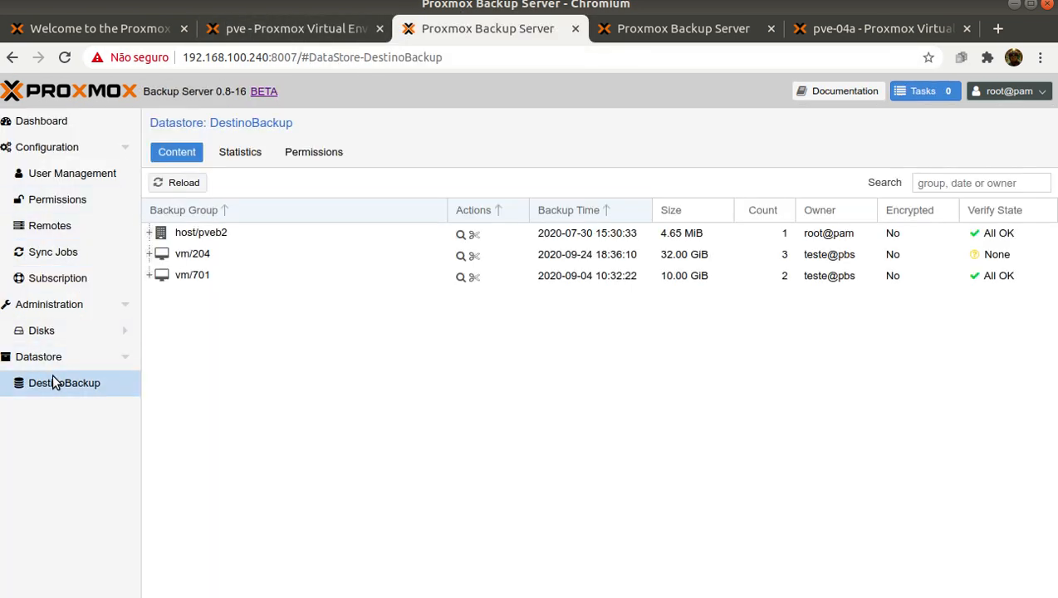
pyautogui.click(150, 254)
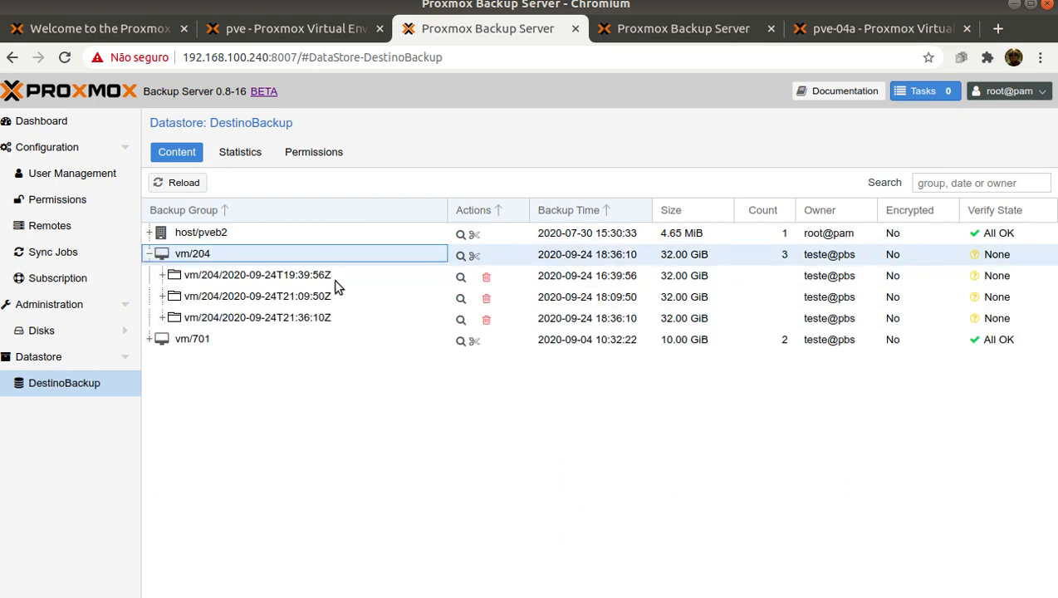
pyautogui.click(322, 317)
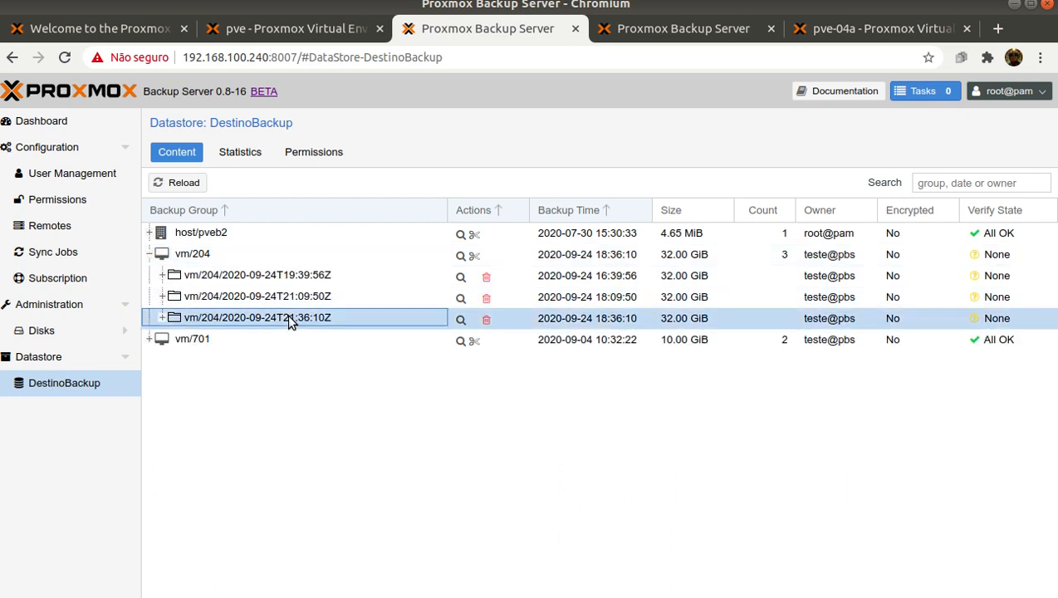
# - Run the trfsincroniza sync job immediately on the cloud backup server and close its finished task log
pyautogui.click(640, 31)
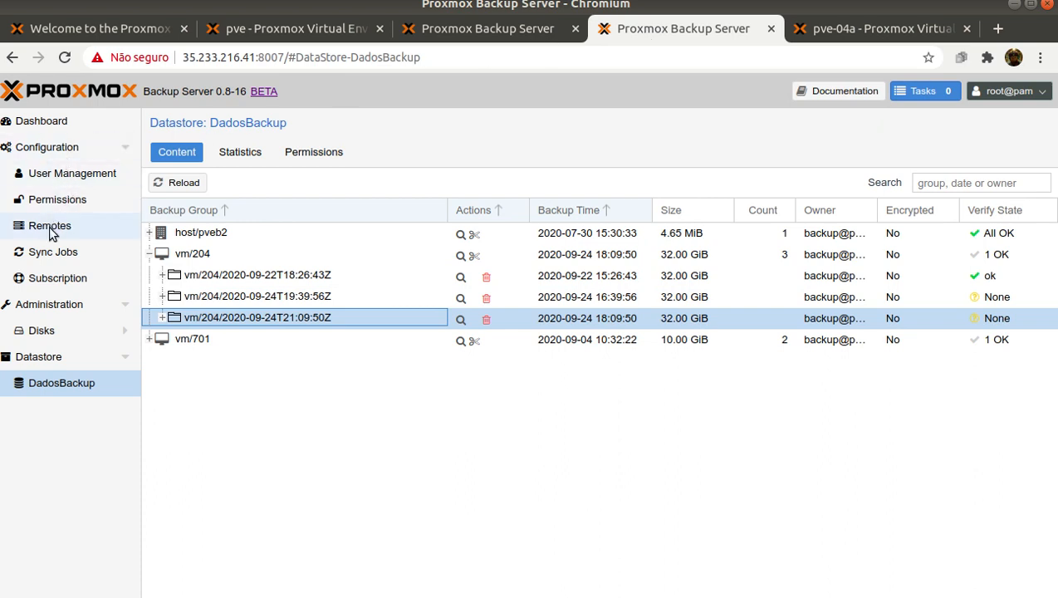
pyautogui.click(41, 255)
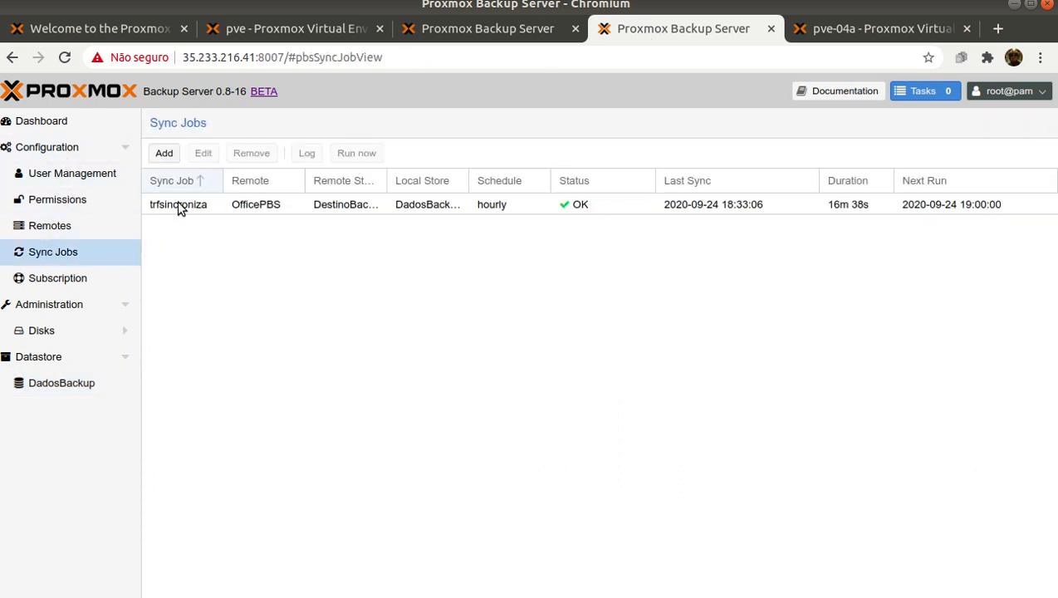
pyautogui.click(177, 204)
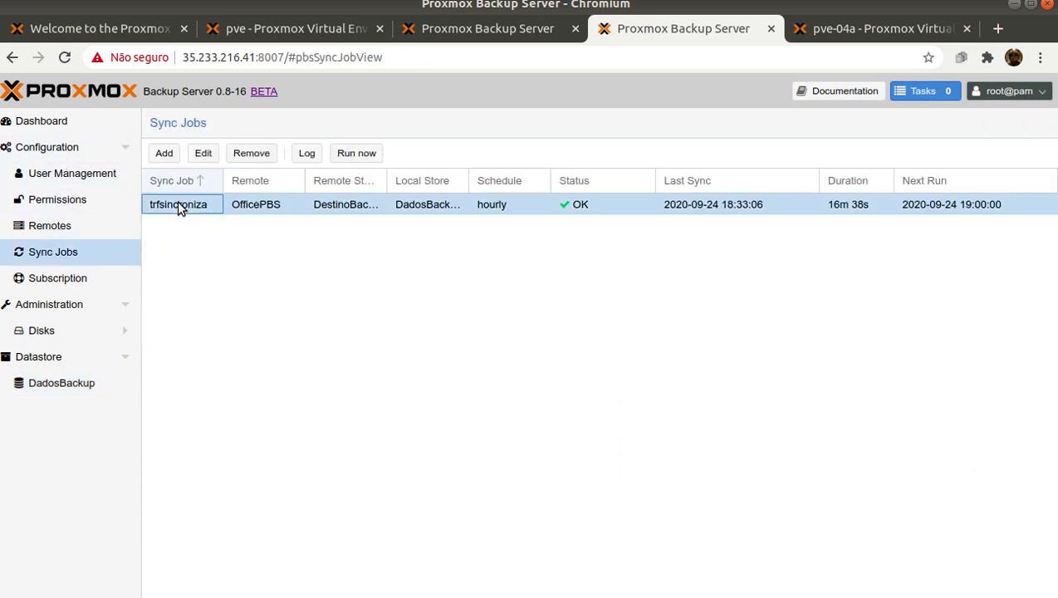
pyautogui.click(357, 155)
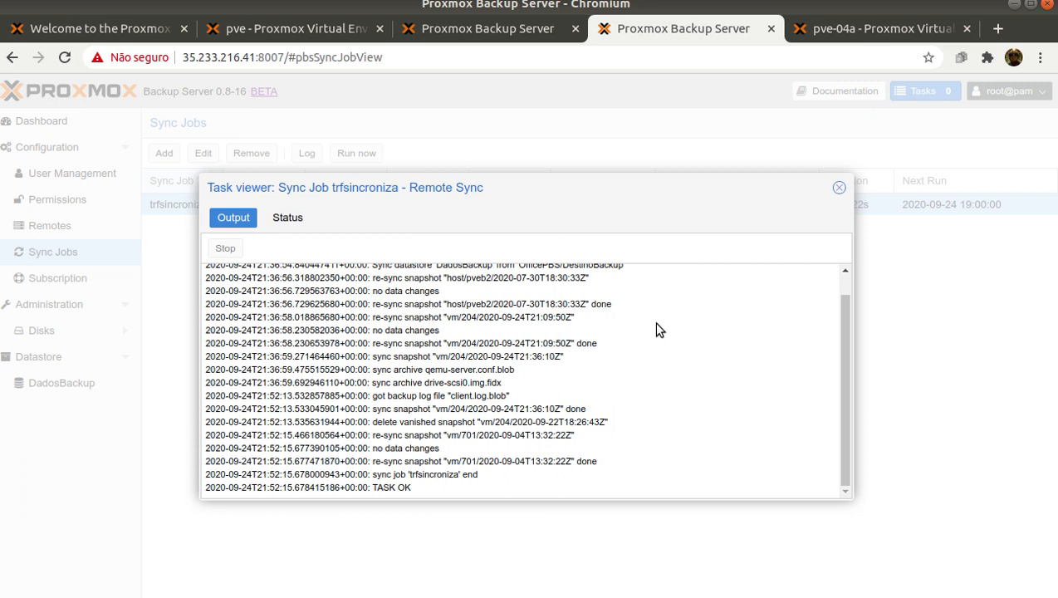
pyautogui.click(838, 190)
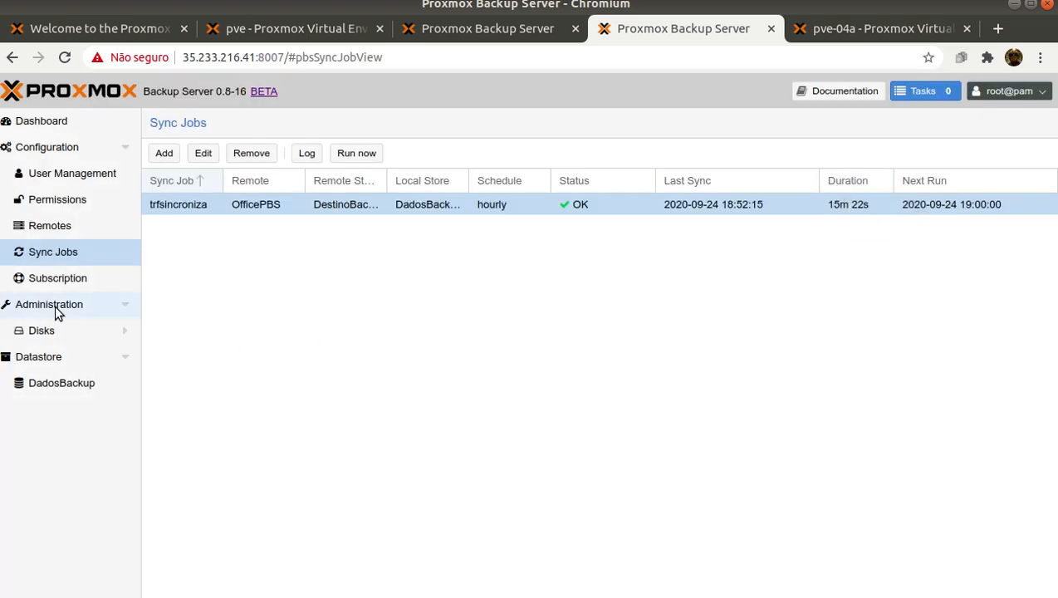
# - Expand the vm/204 group in the cloud server's DadosBackup datastore and locate the snapshot vm/204/2020-09-24T21:36:10Z
pyautogui.click(72, 384)
pyautogui.click(149, 259)
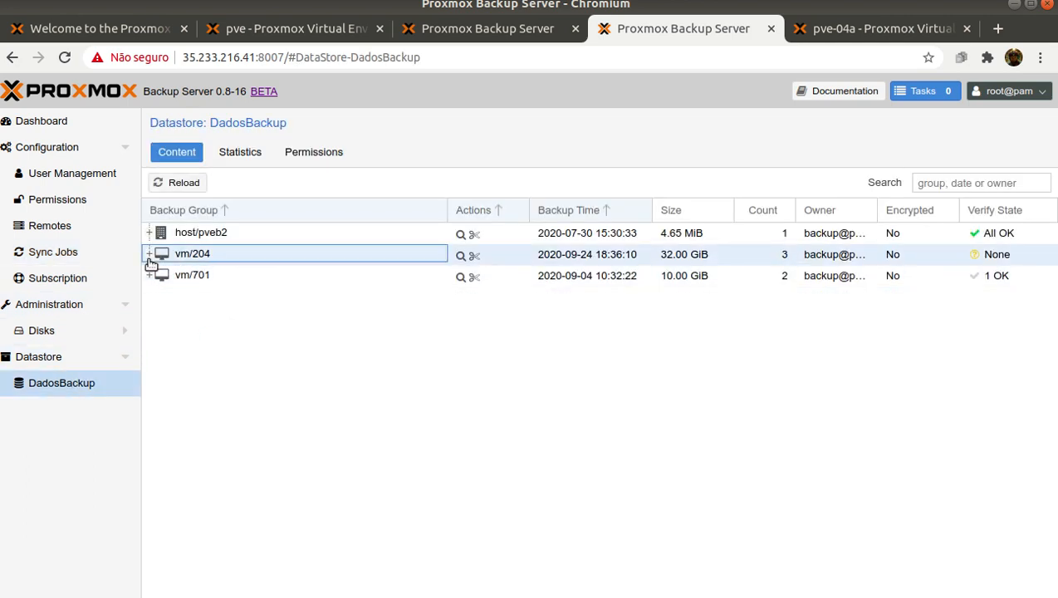
pyautogui.click(149, 260)
pyautogui.click(255, 323)
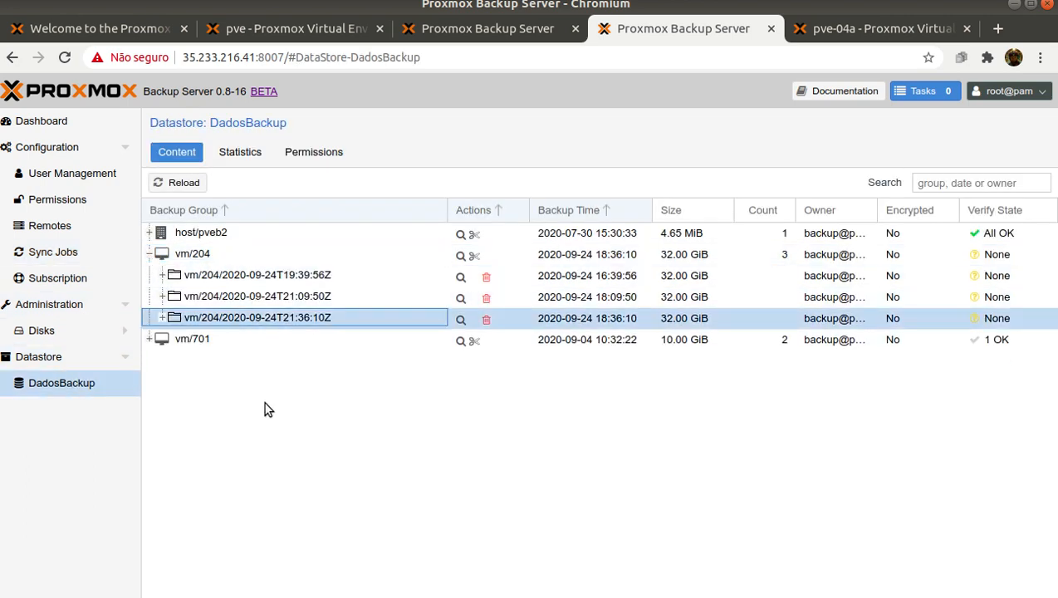
pyautogui.click(269, 298)
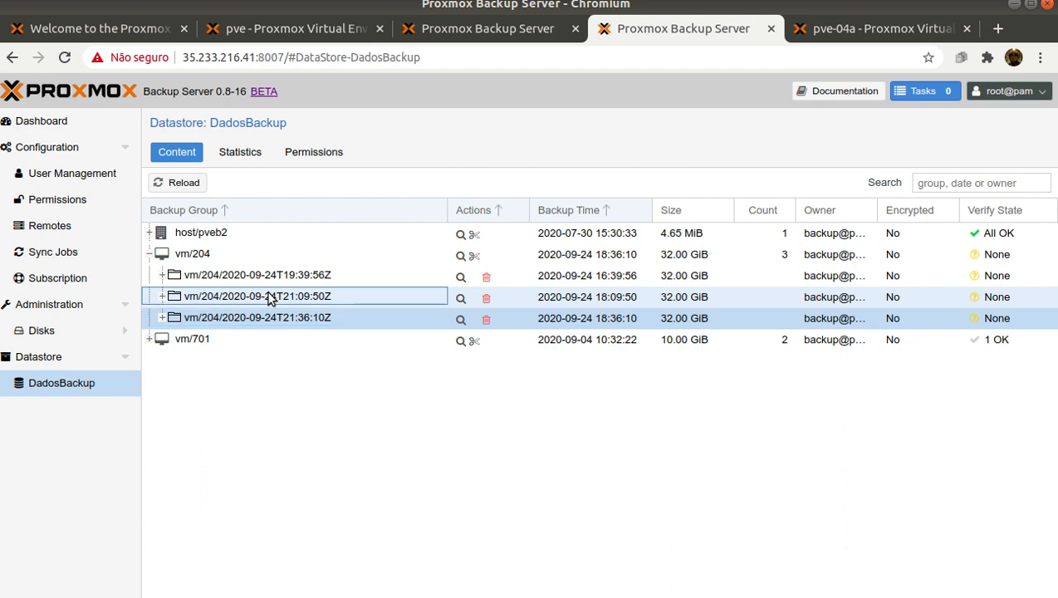
pyautogui.click(235, 322)
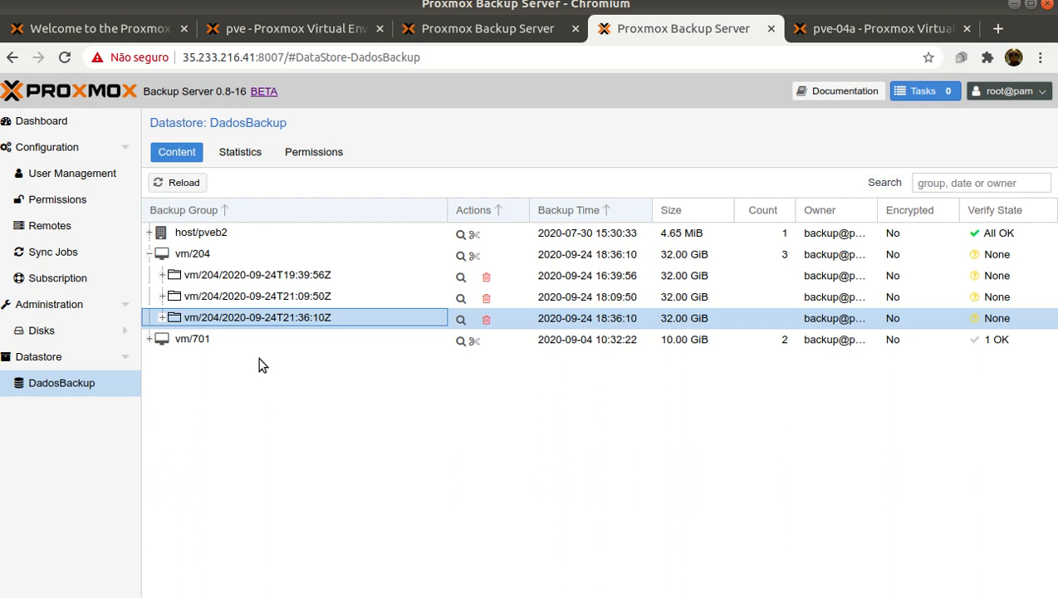
# - Review the longest sync tasks on the cloud server's dashboard and the transferred amount in VM 204's backup log
pyautogui.click(60, 123)
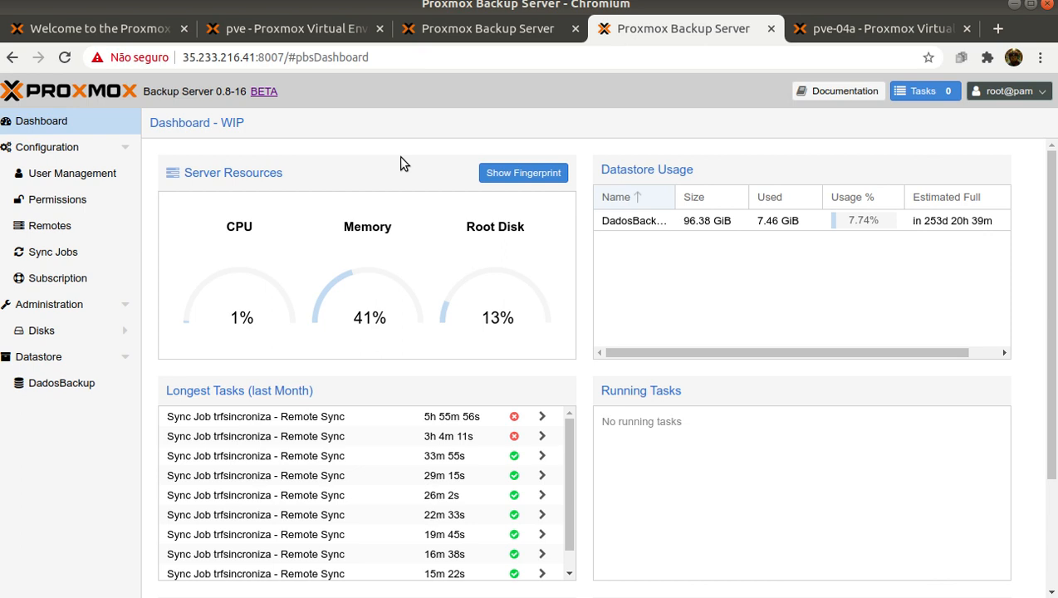
pyautogui.scroll(-1, 440, 480)
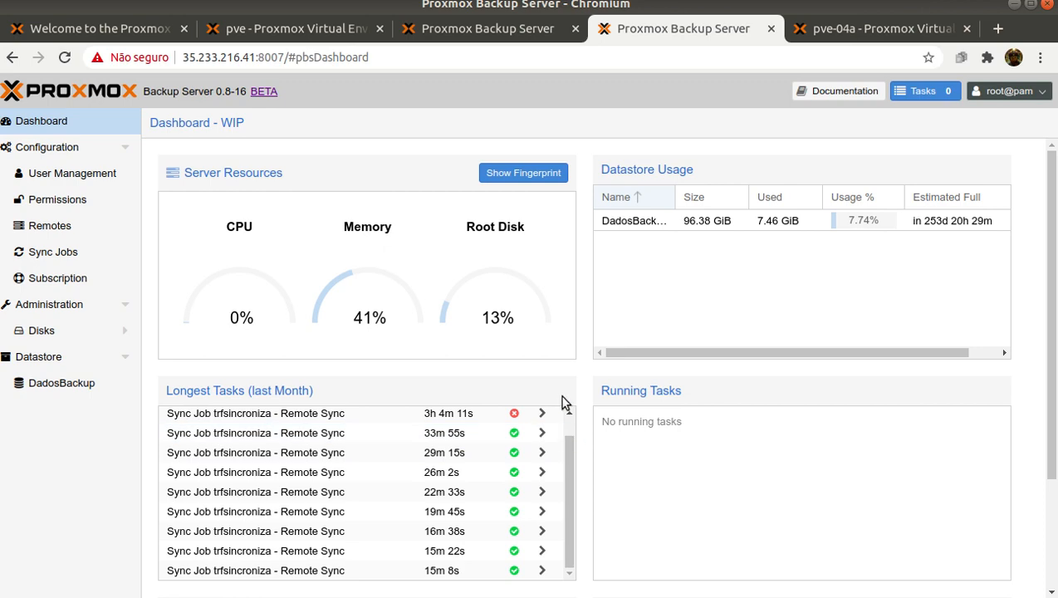
pyautogui.click(291, 29)
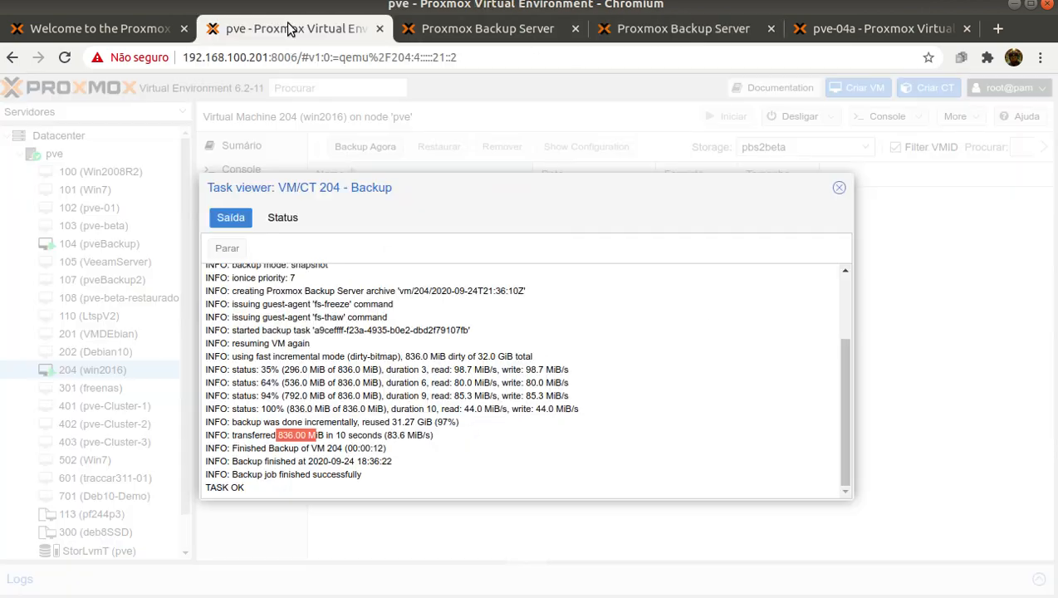
pyautogui.click(838, 188)
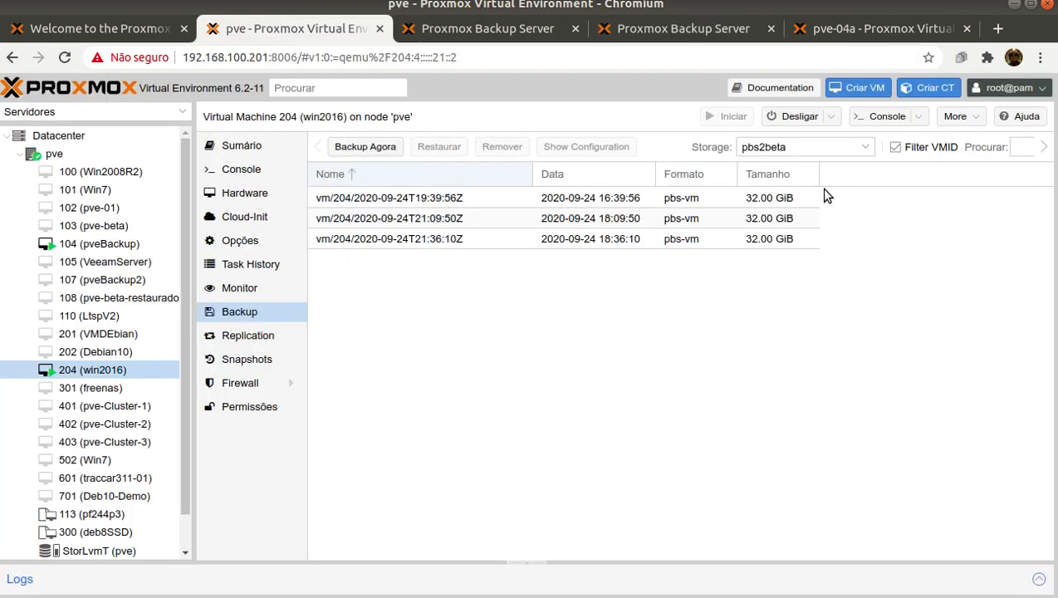
# - Examine the backups in the pbsBackup storage on node pve-ceph-02a alongside the ReplicacaoPBS.pdf diagram
pyautogui.click(18, 384)
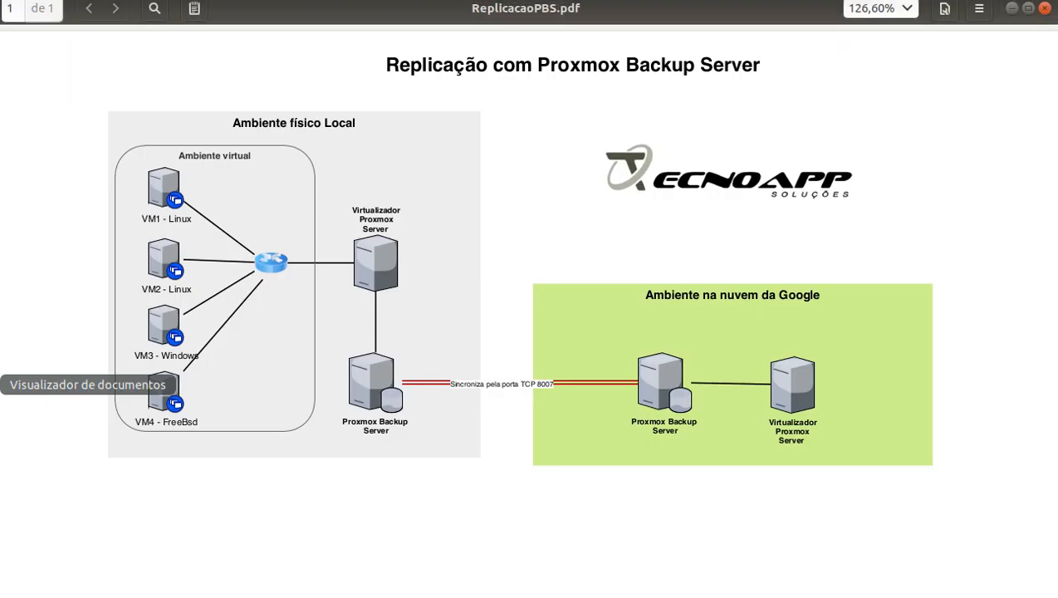
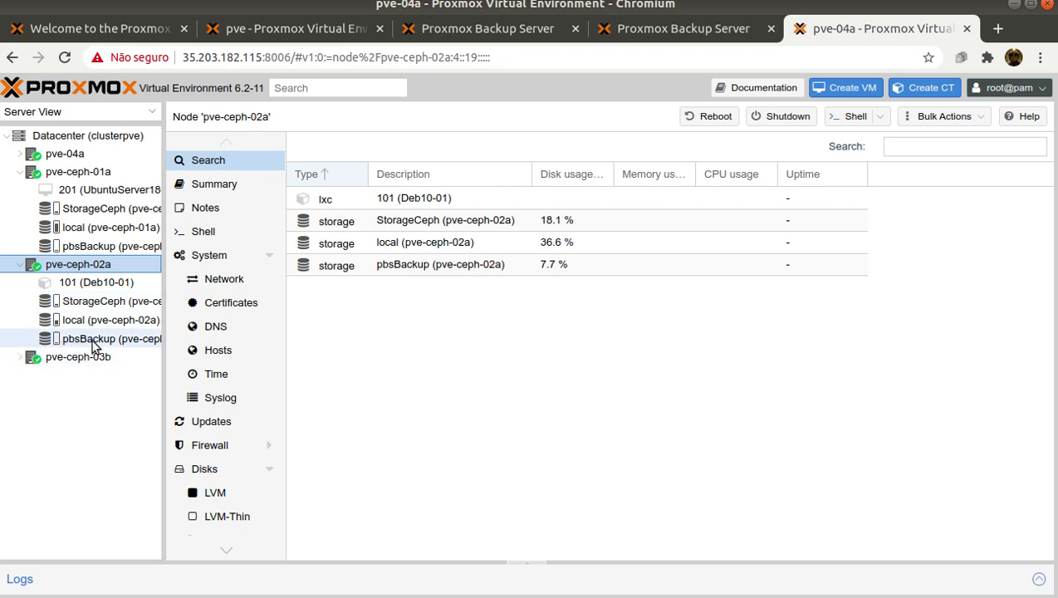
pyautogui.click(63, 339)
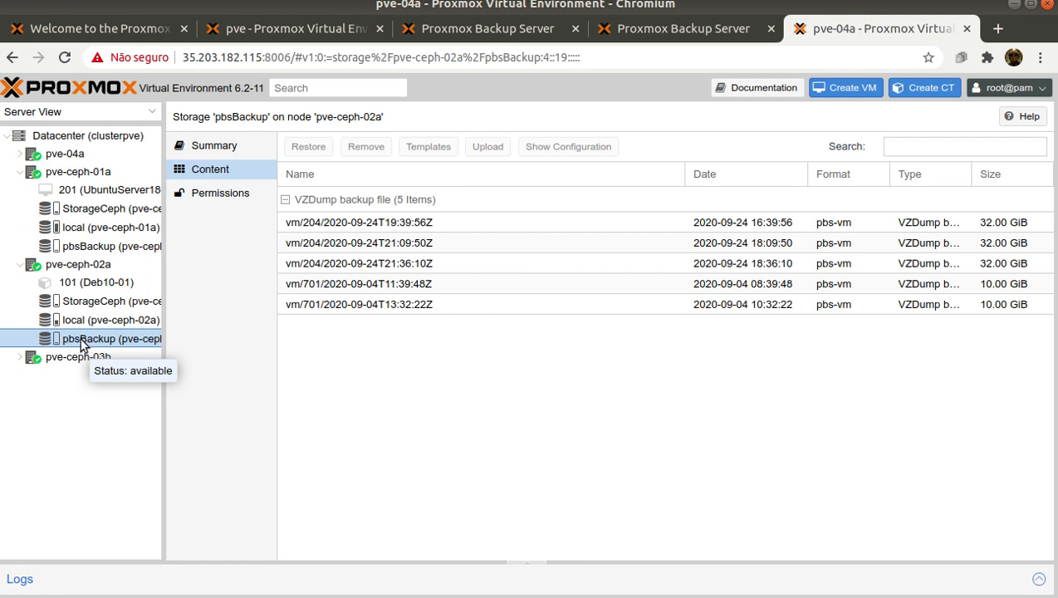
pyautogui.click(0, 384)
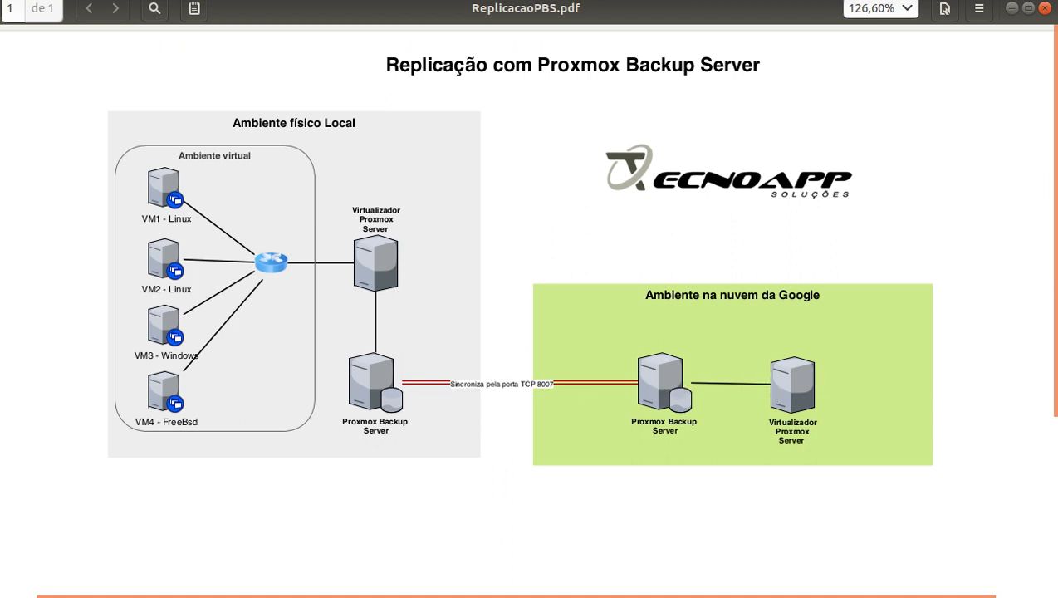
pyautogui.click(1, 17)
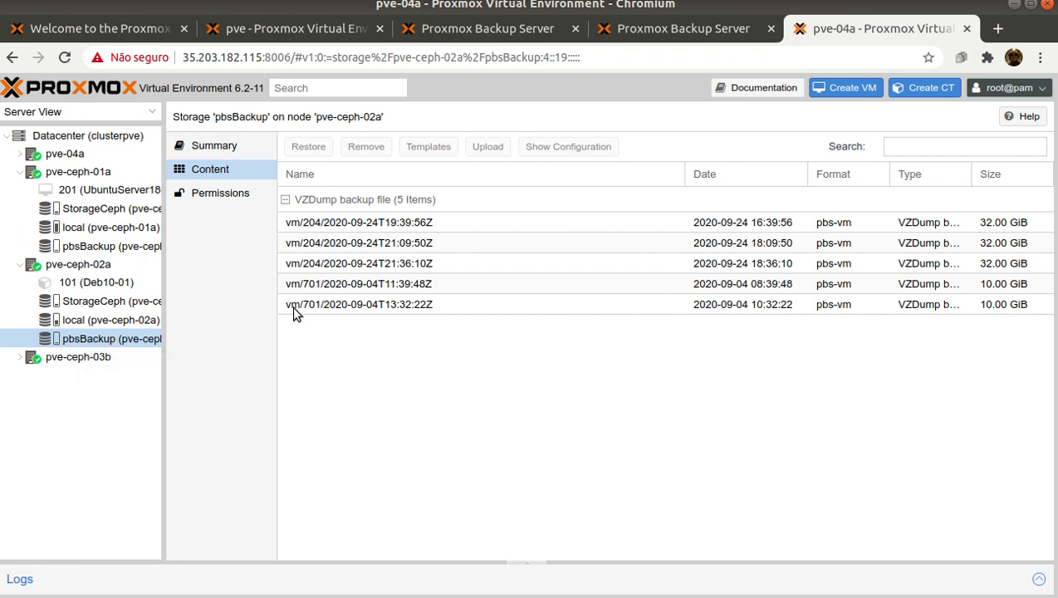
# - Compare the vm/204 backups in the pbsBackup storage with the snapshots in the cloud server's DadosBackup datastore
pyautogui.click(362, 274)
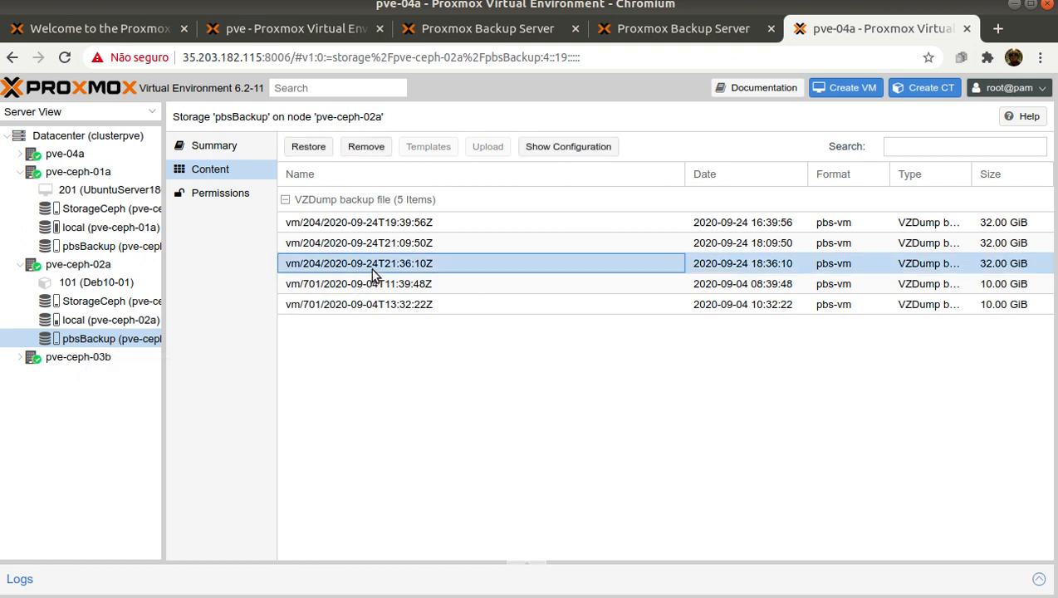
pyautogui.click(374, 231)
pyautogui.click(356, 245)
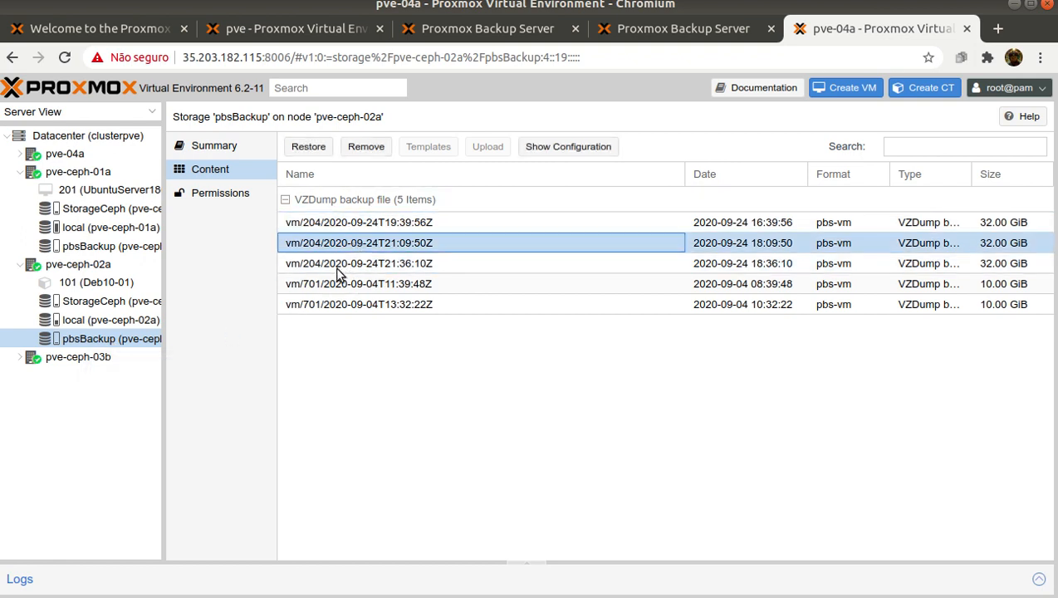
pyautogui.click(338, 274)
pyautogui.click(655, 32)
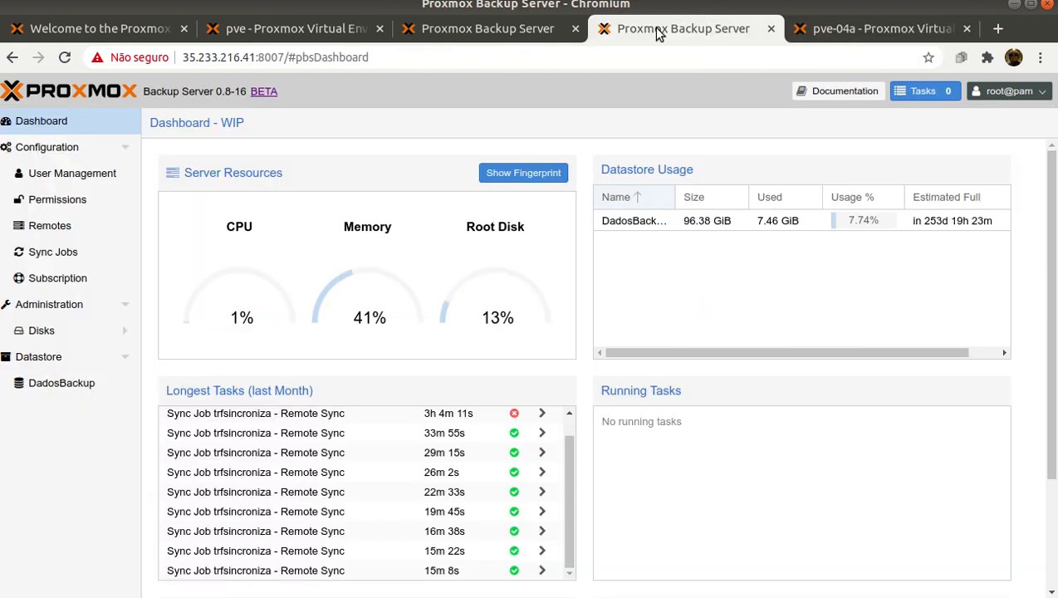
pyautogui.click(43, 395)
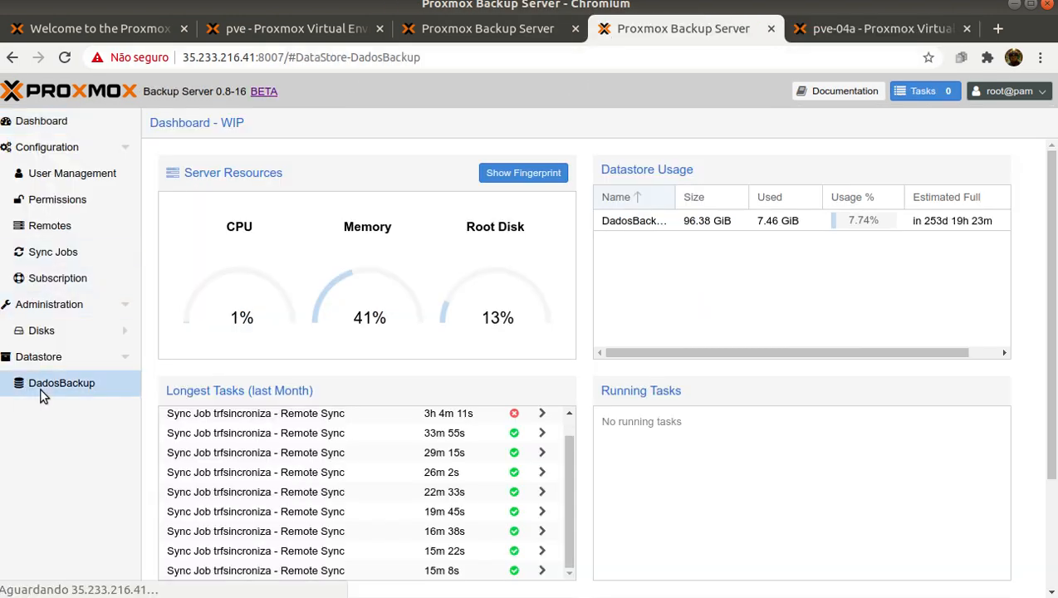
pyautogui.click(148, 256)
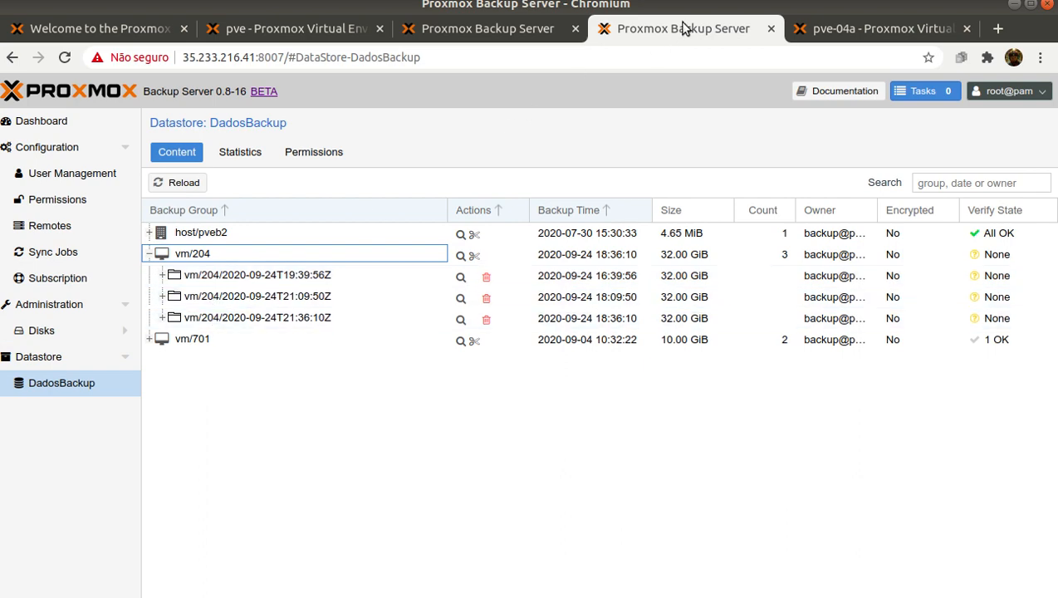
# - Restore snapshot vm/204/2020-09-24T21:36:10Z from pbsBackup on node pve-ceph-02a to StorageCeph with VM ID 401
pyautogui.click(822, 28)
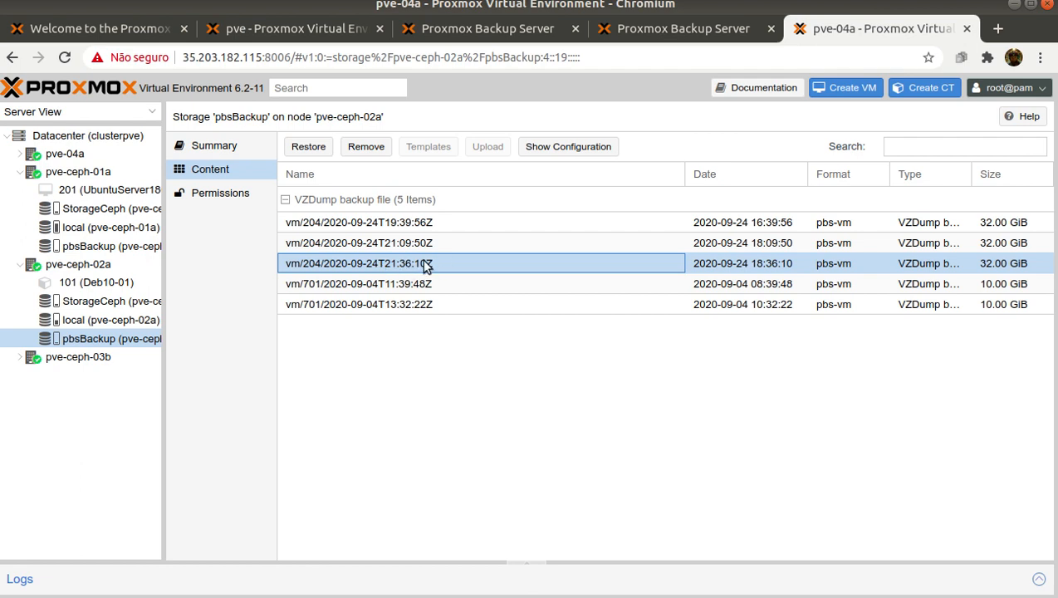
pyautogui.click(309, 147)
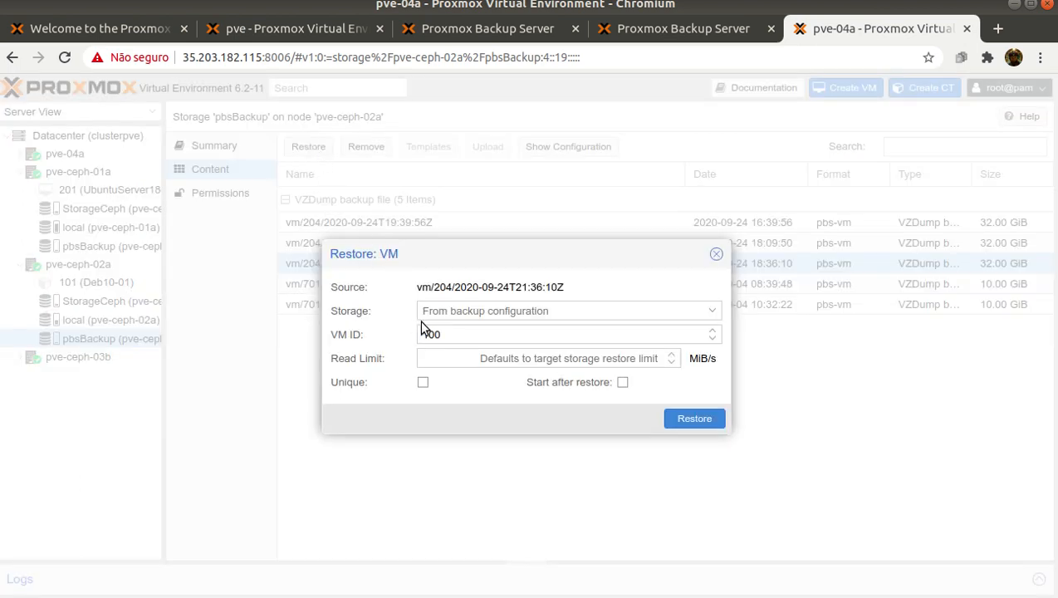
pyautogui.click(445, 334)
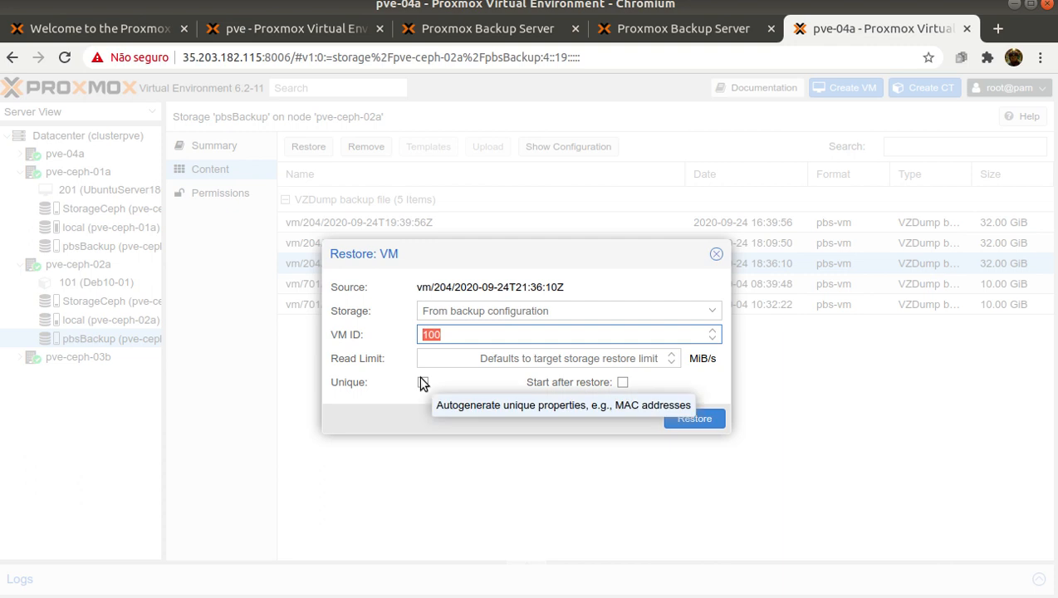
pyautogui.write('401')
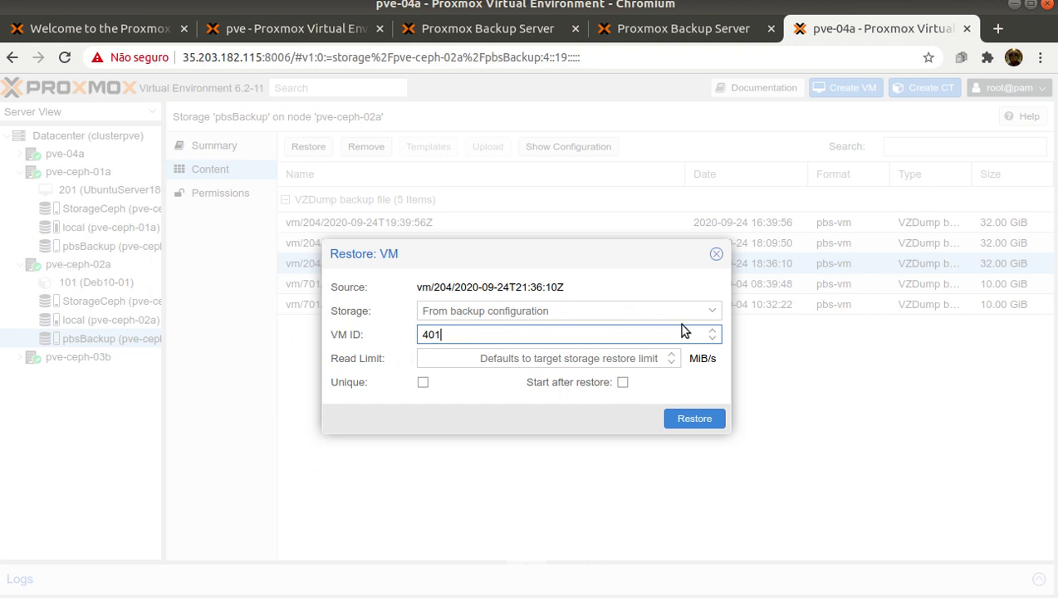
pyautogui.click(713, 314)
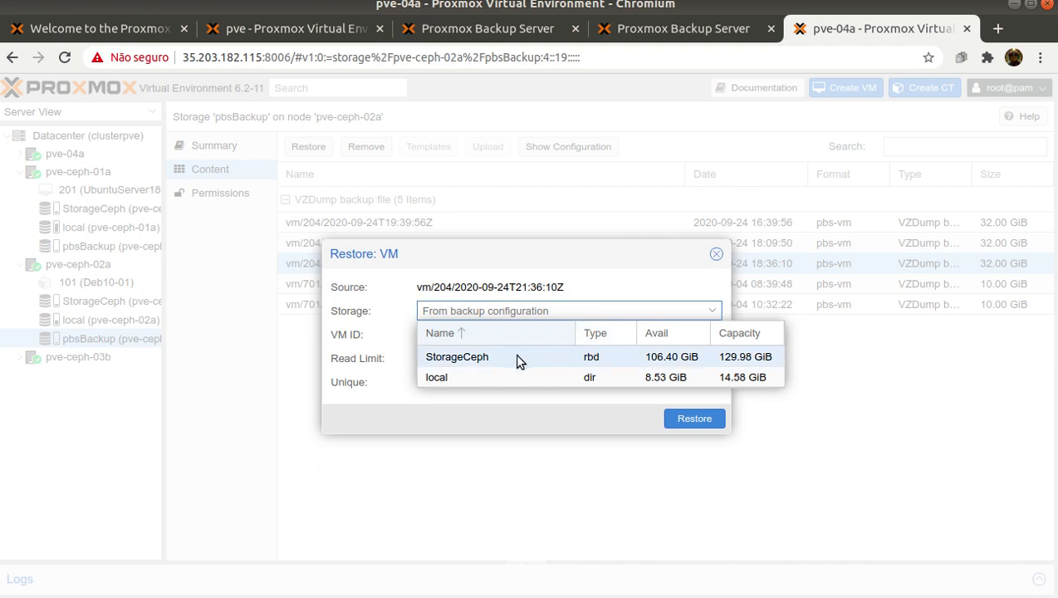
pyautogui.click(487, 359)
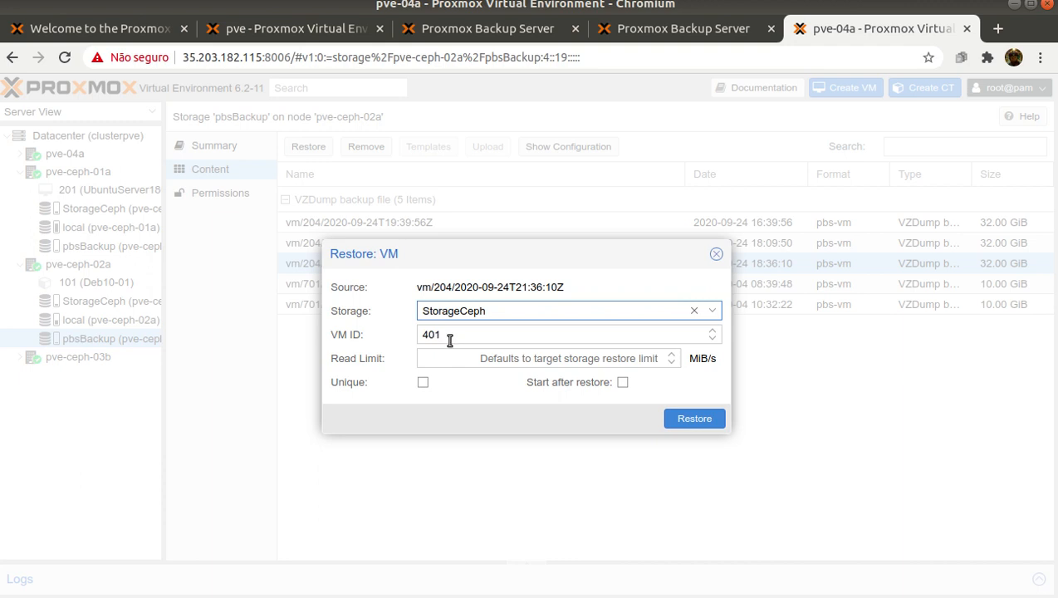
pyautogui.click(696, 418)
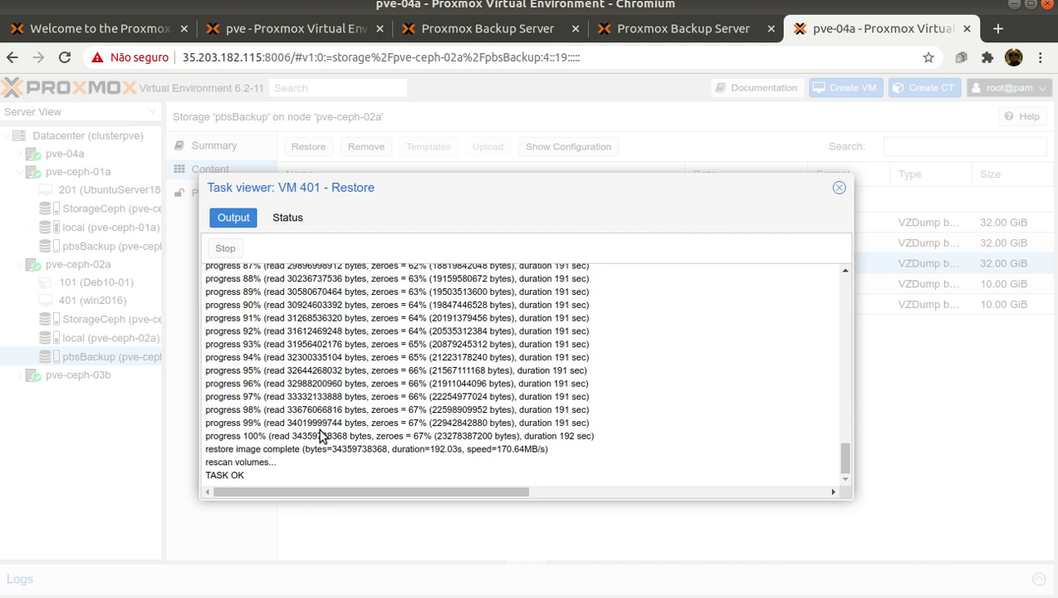
pyautogui.click(838, 189)
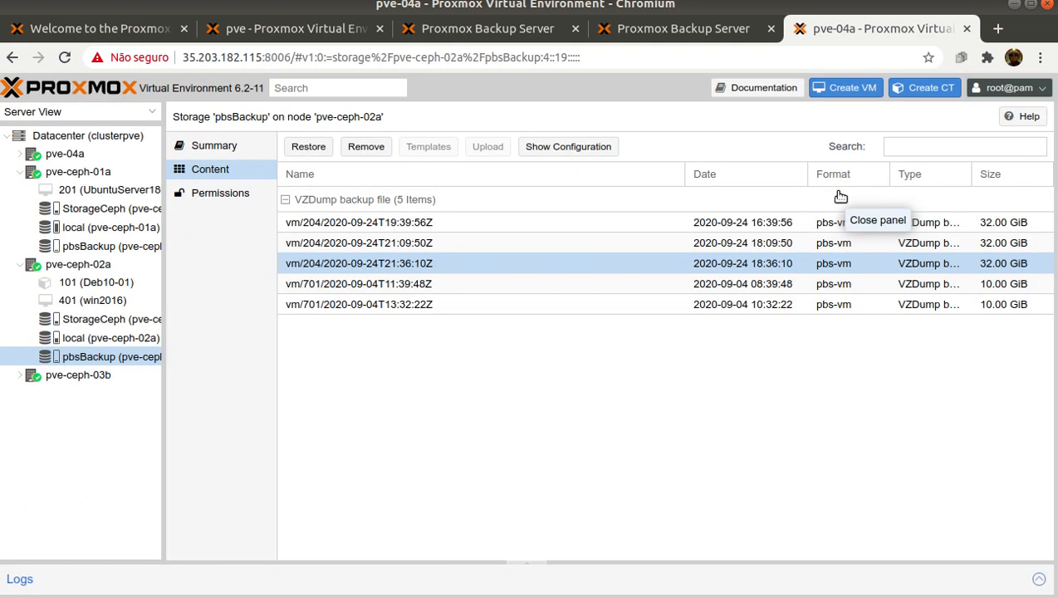
# - Start the restored VM 401 (win2016) on node pve-ceph-02a and open its console
pyautogui.click(85, 302)
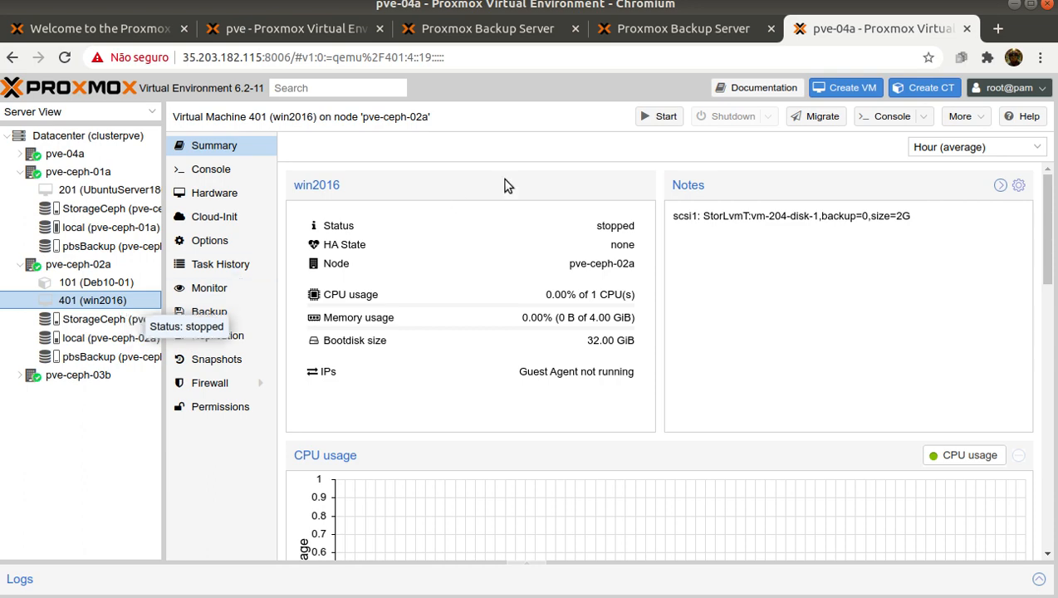
pyautogui.click(657, 119)
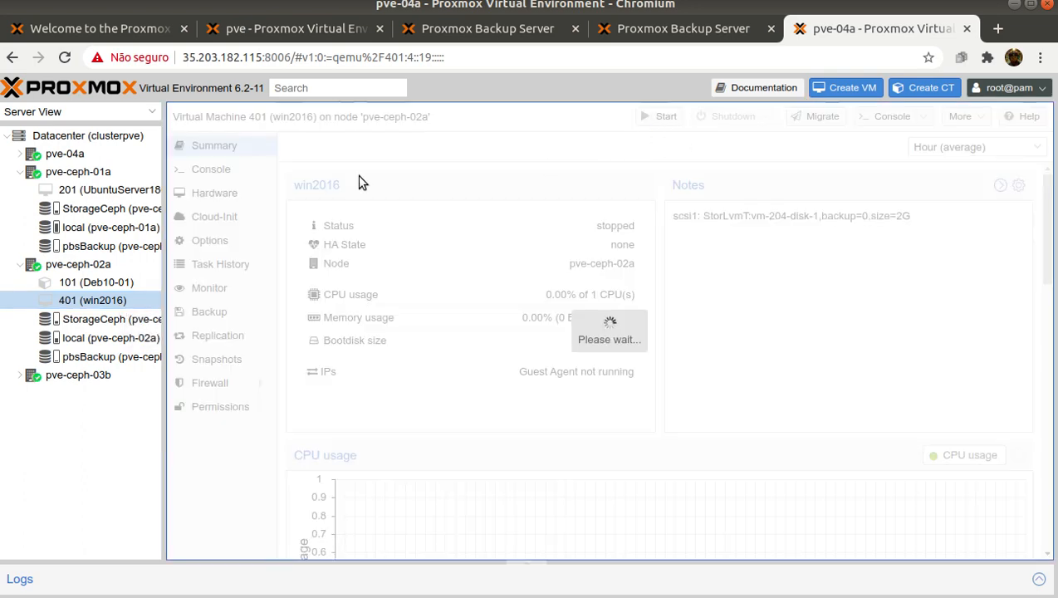
pyautogui.click(215, 192)
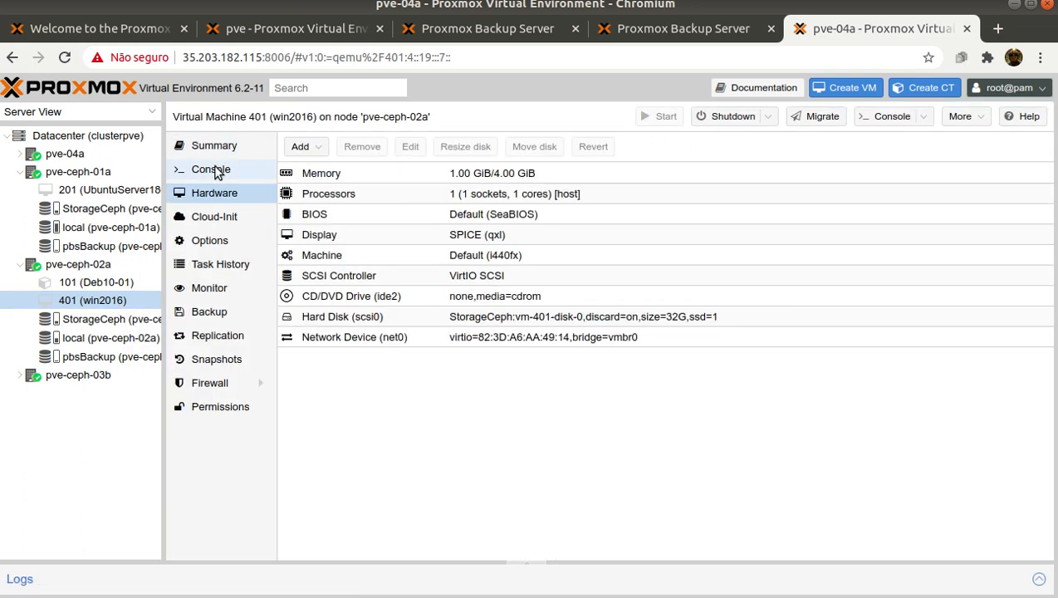
pyautogui.click(209, 170)
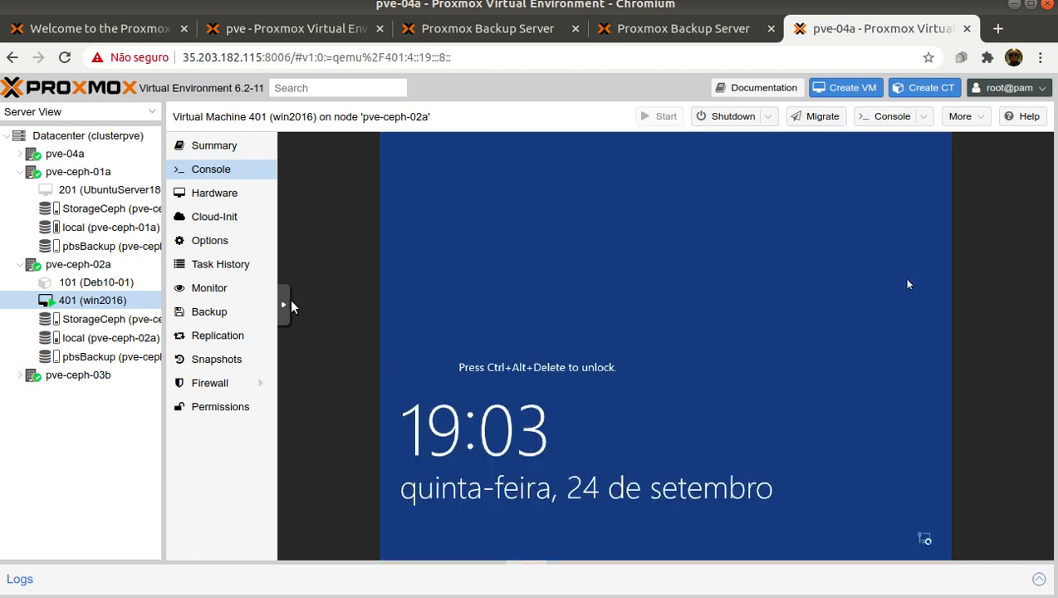
# - Send Ctrl+Alt+Delete to VM 401 and sign in to Windows as Administrator with the account password
pyautogui.click(286, 304)
pyautogui.click(296, 306)
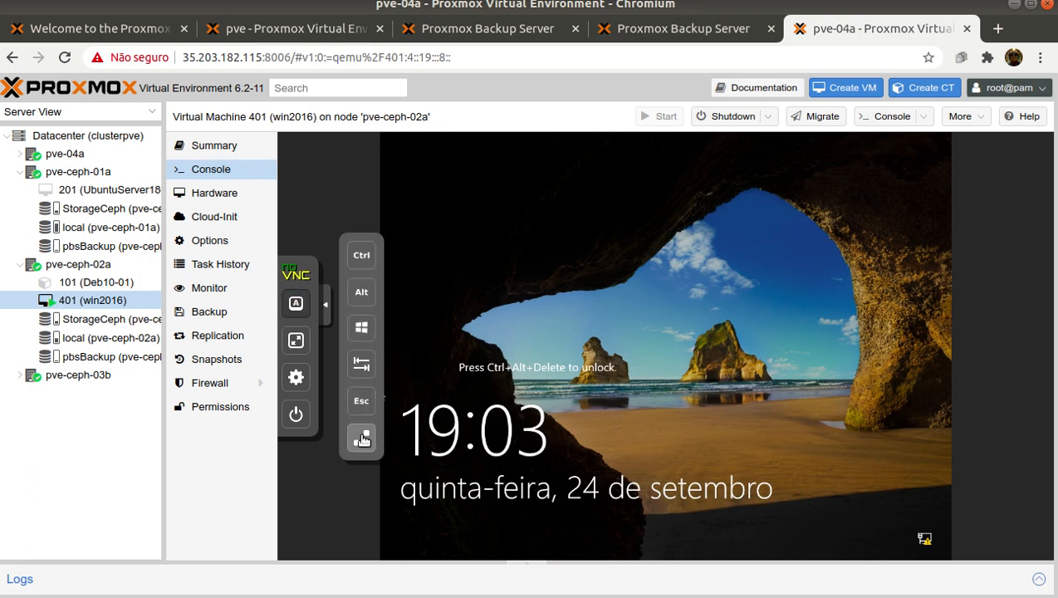
pyautogui.click(362, 439)
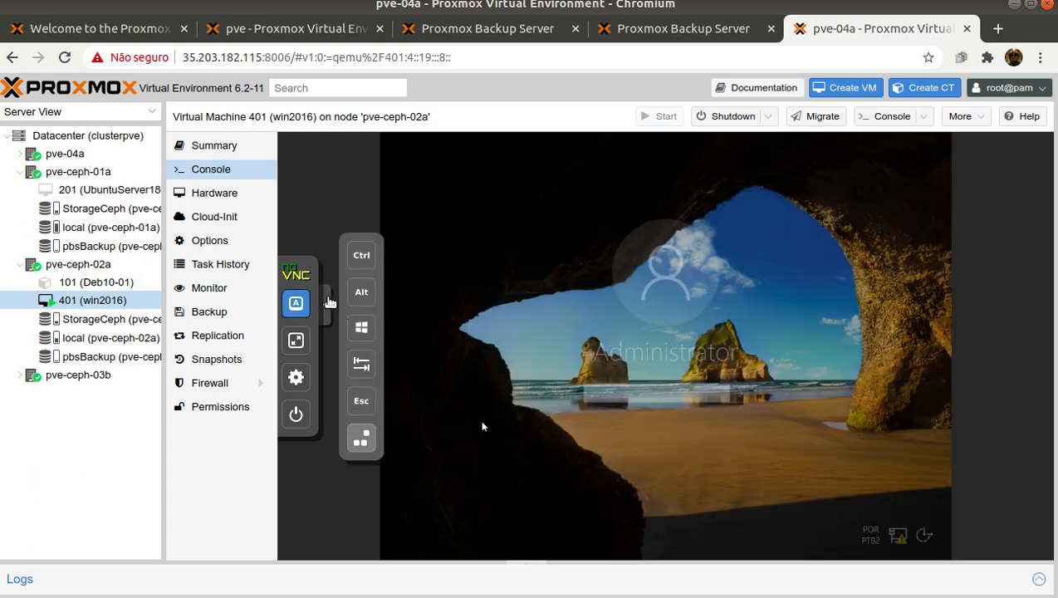
pyautogui.click(328, 303)
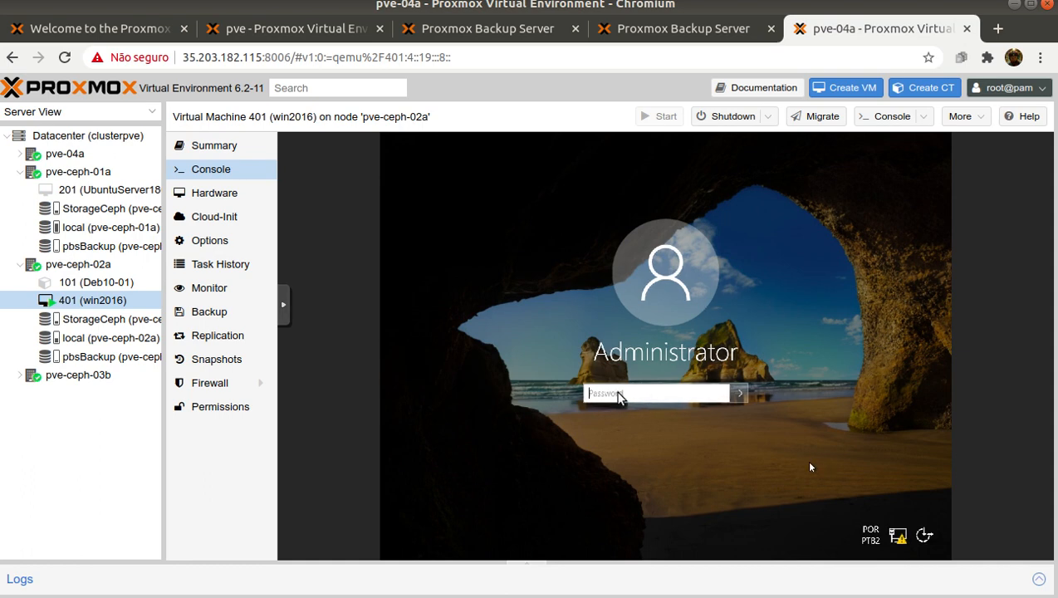
pyautogui.write('********')
pyautogui.press('Return')
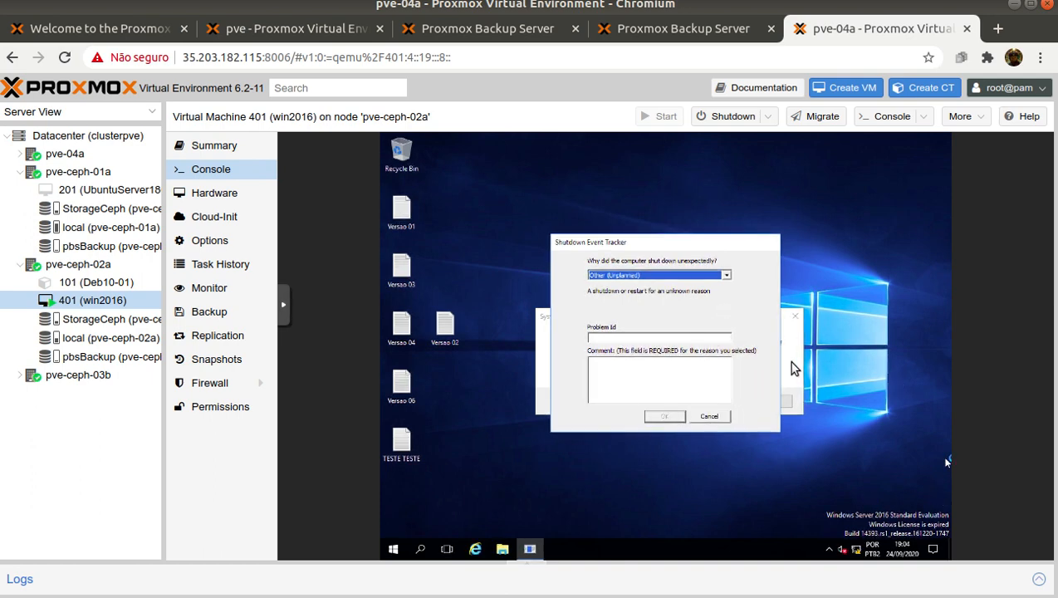
# - Dismiss the startup dialogs and windows on VM 401's Windows desktop and select the TESTE TESTE file
pyautogui.click(714, 418)
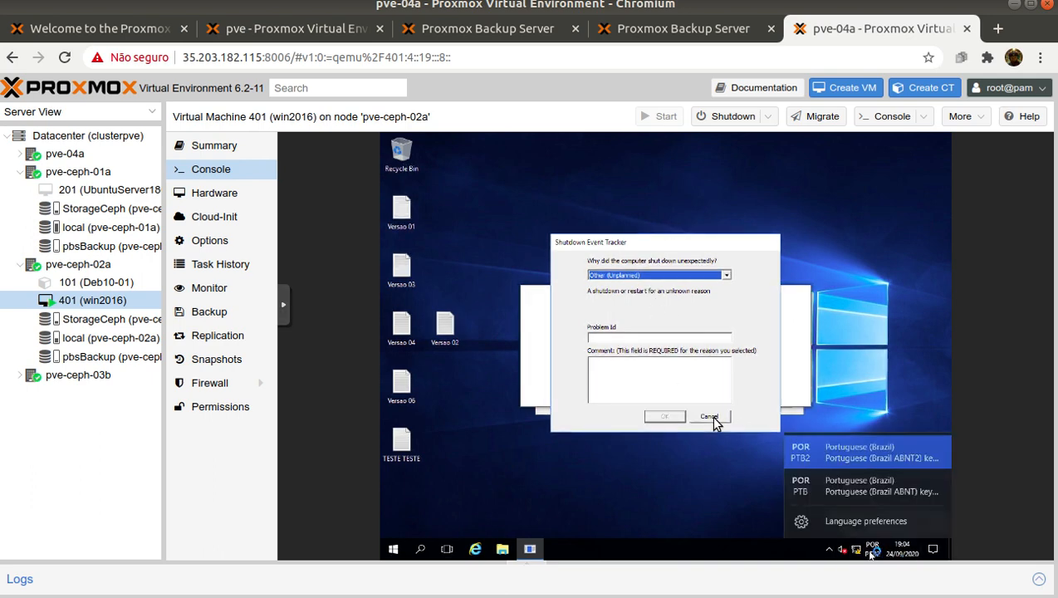
pyautogui.click(704, 417)
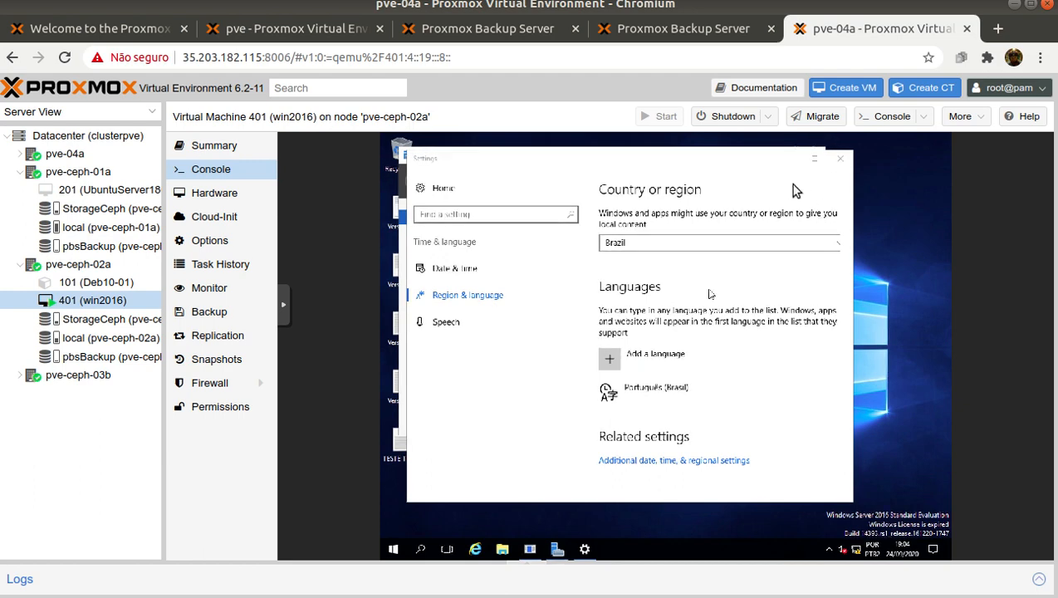
pyautogui.click(720, 175)
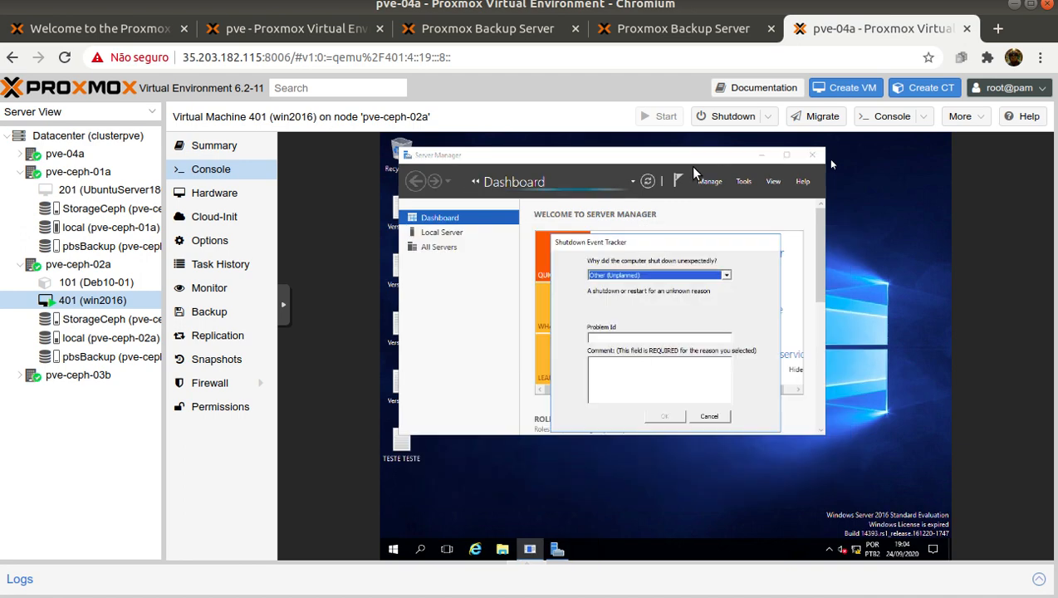
pyautogui.click(699, 163)
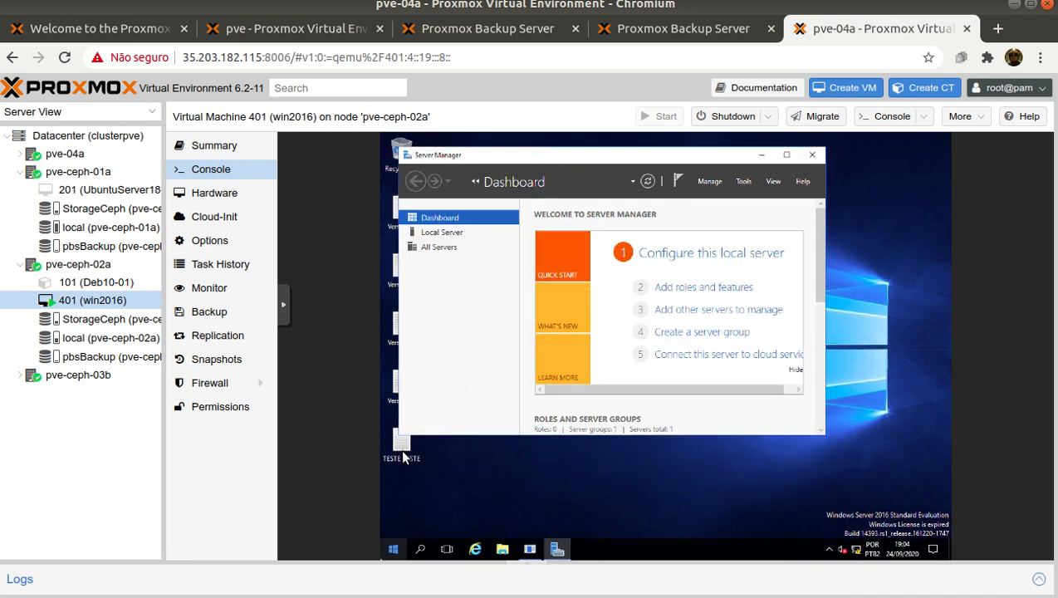
pyautogui.click(386, 550)
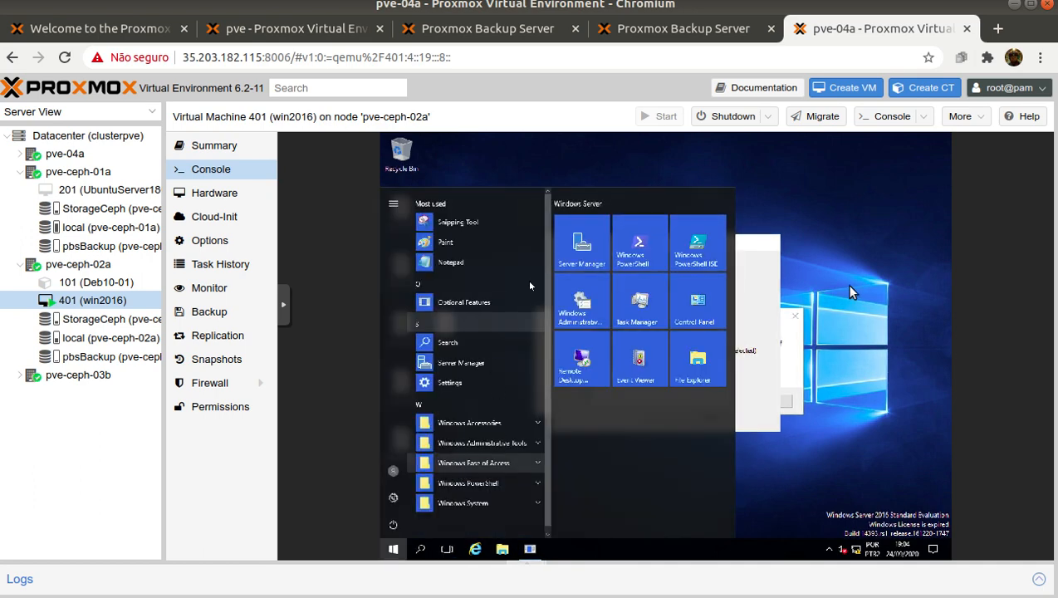
pyautogui.click(912, 260)
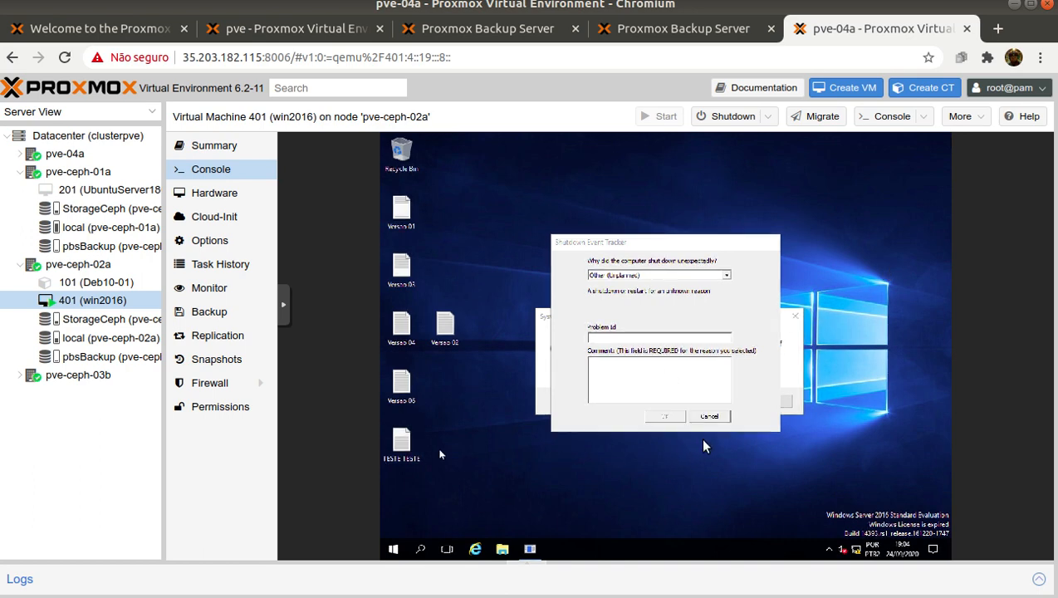
pyautogui.click(903, 403)
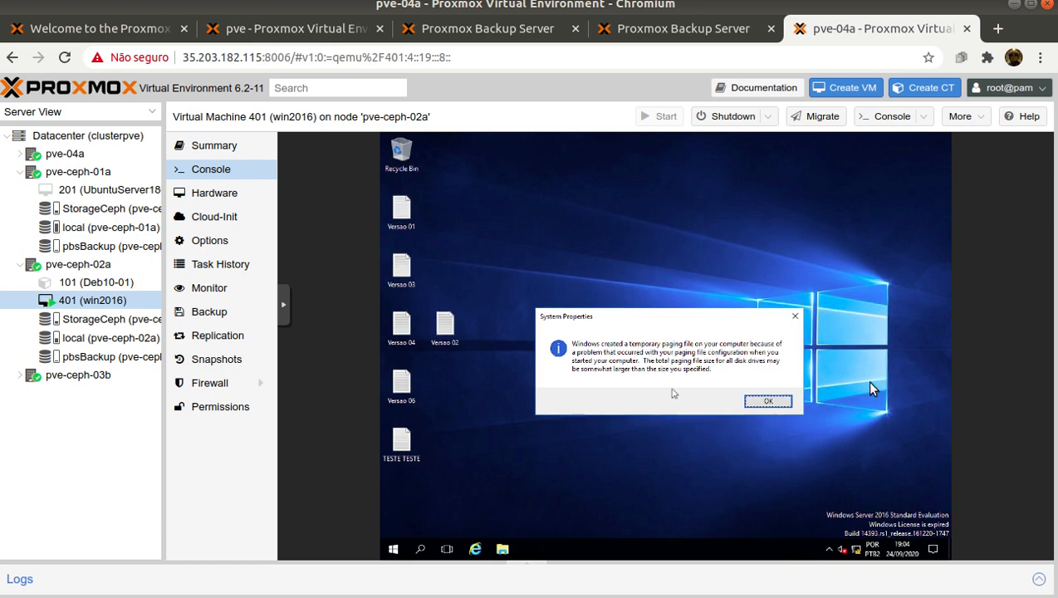
pyautogui.press('Return')
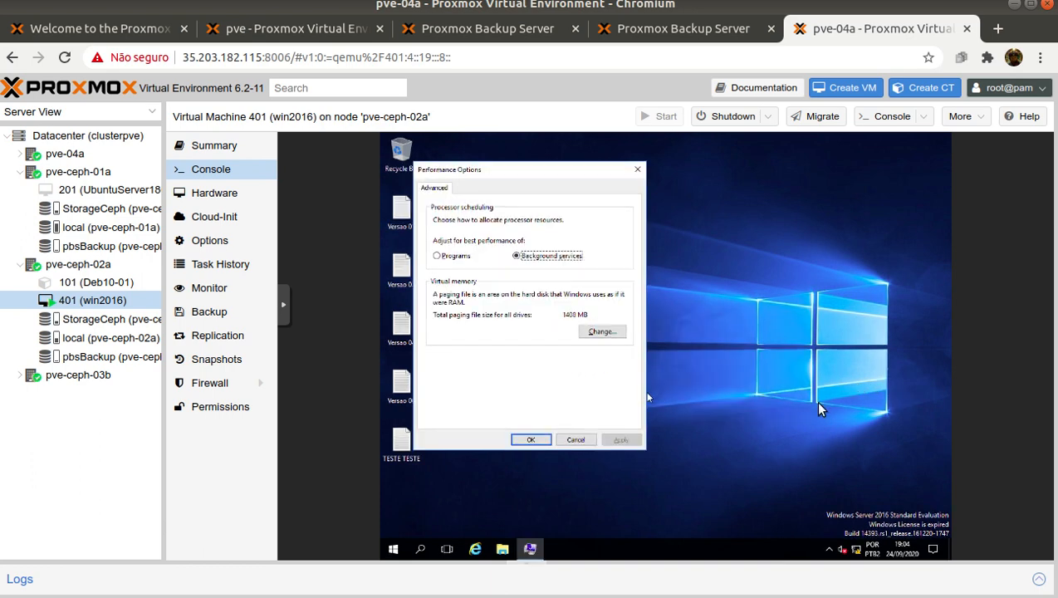
pyautogui.click(780, 440)
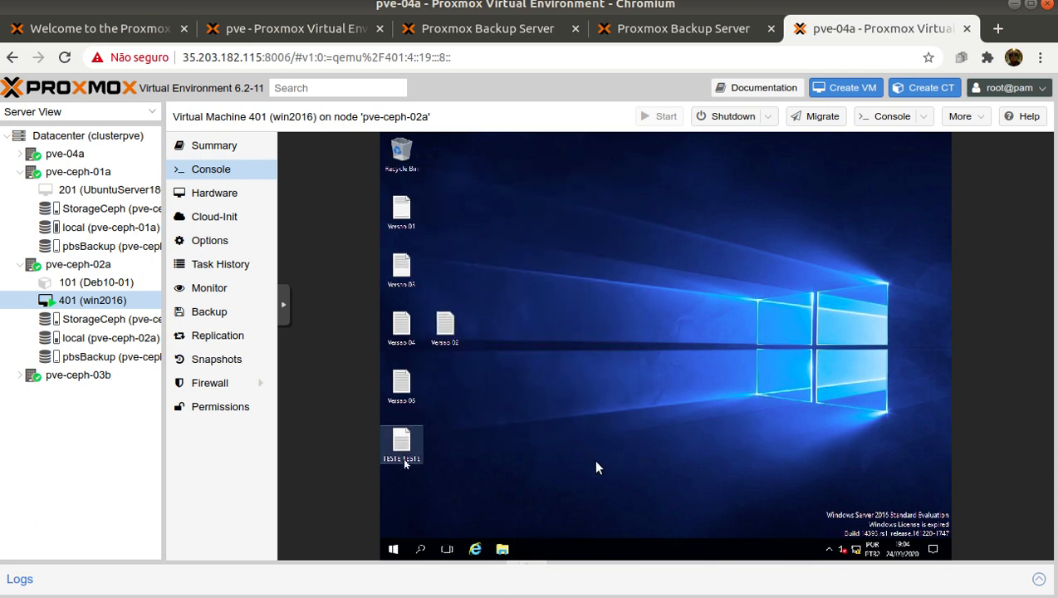
pyautogui.click(596, 467)
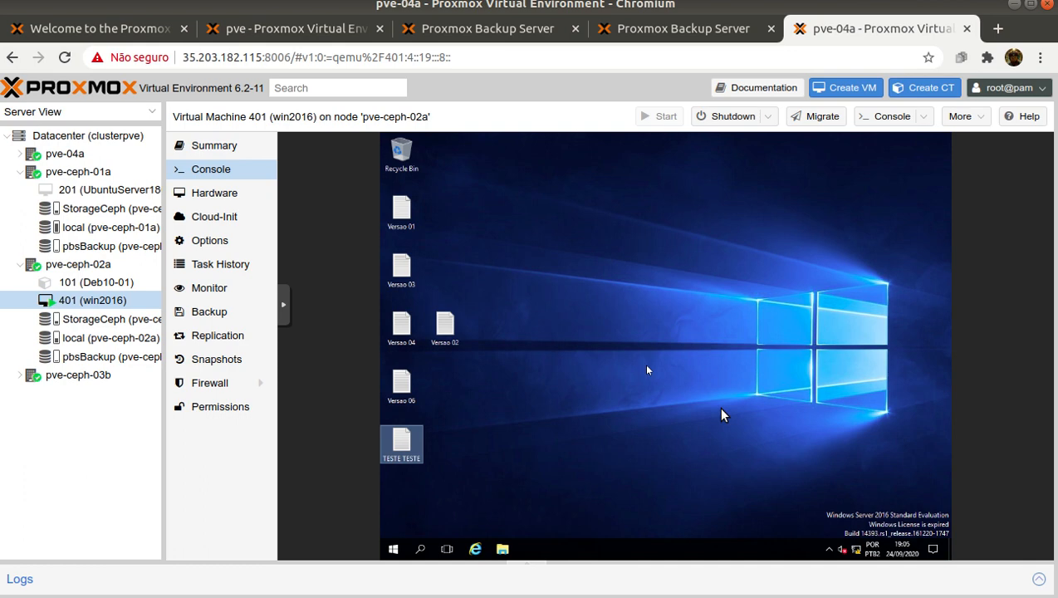
# - Trace VM 204's backup from the ReplicacaoPBS.pdf diagram through the local host and both backup servers to restored VM 401
pyautogui.click(7, 383)
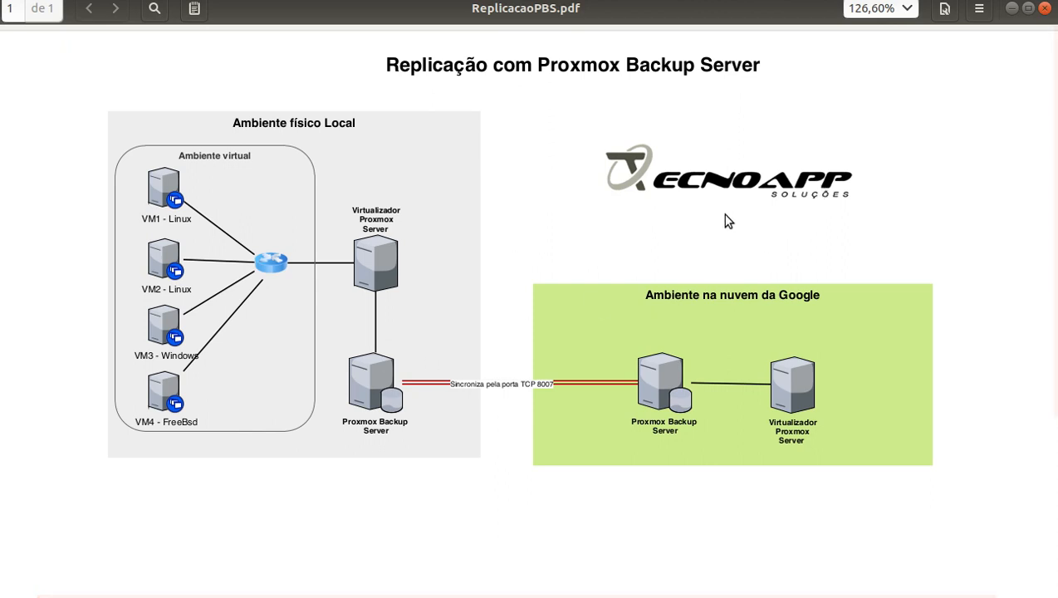
pyautogui.click(0, 17)
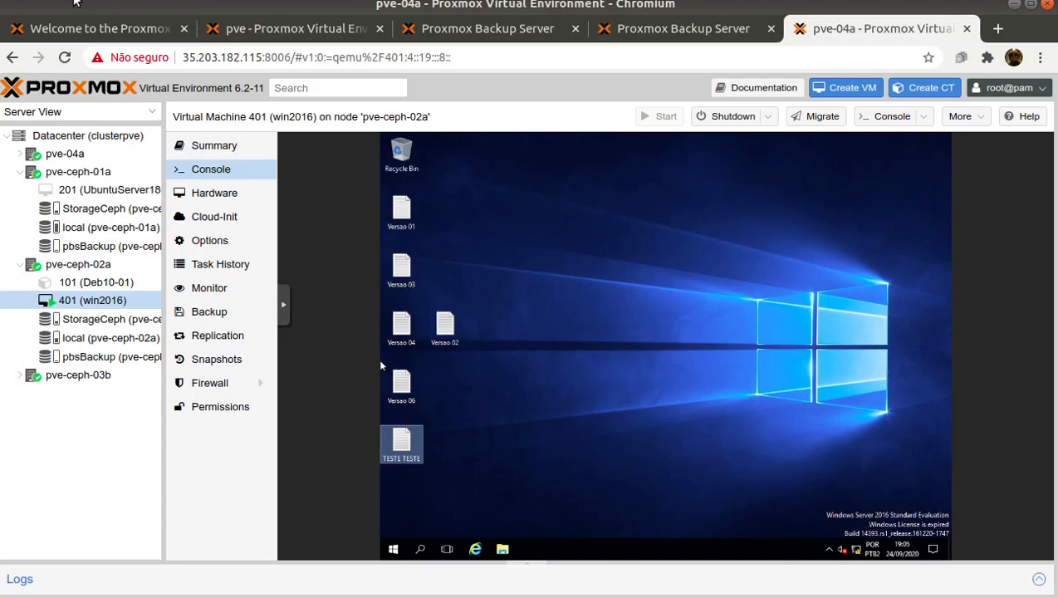
pyautogui.click(282, 30)
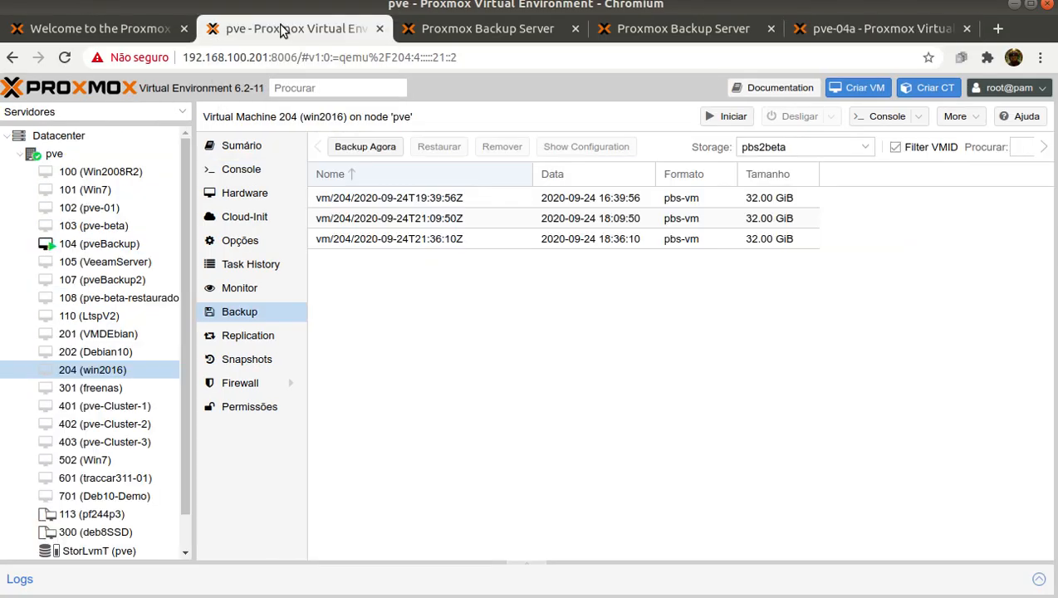
pyautogui.click(439, 31)
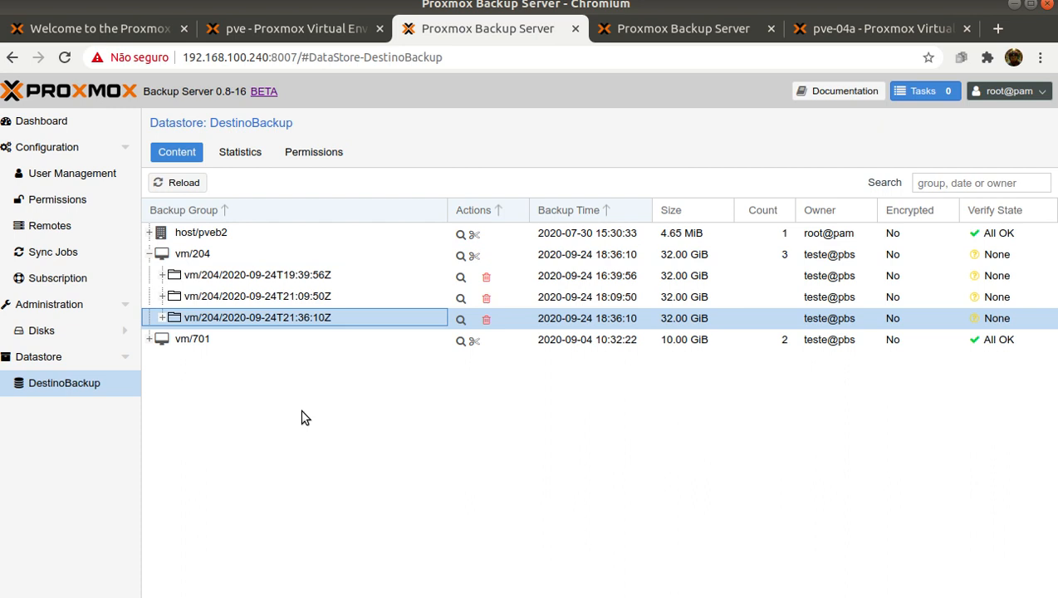
pyautogui.click(660, 27)
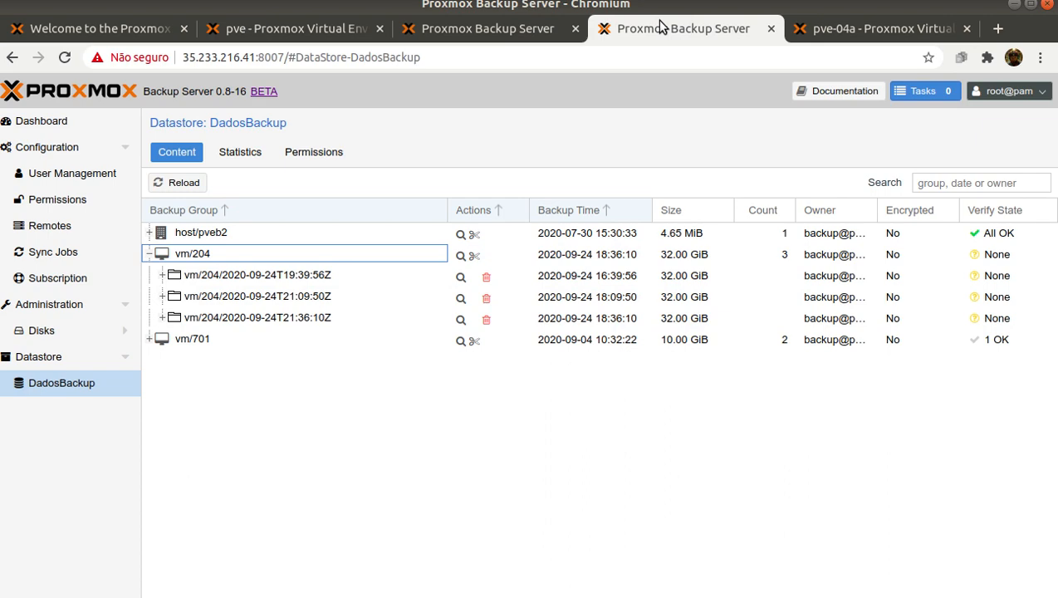
pyautogui.click(835, 27)
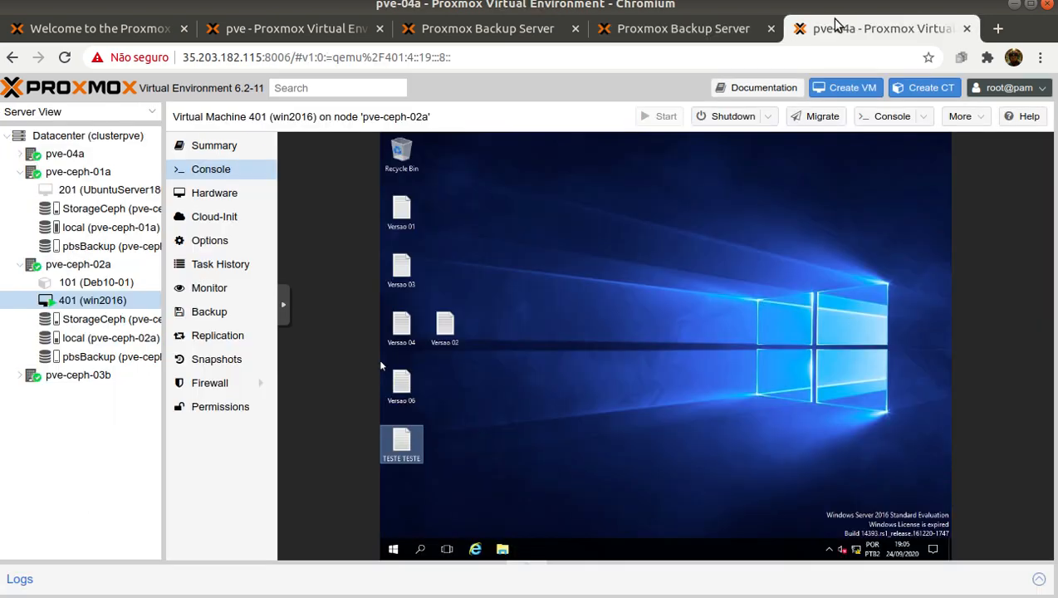
pyautogui.click(94, 304)
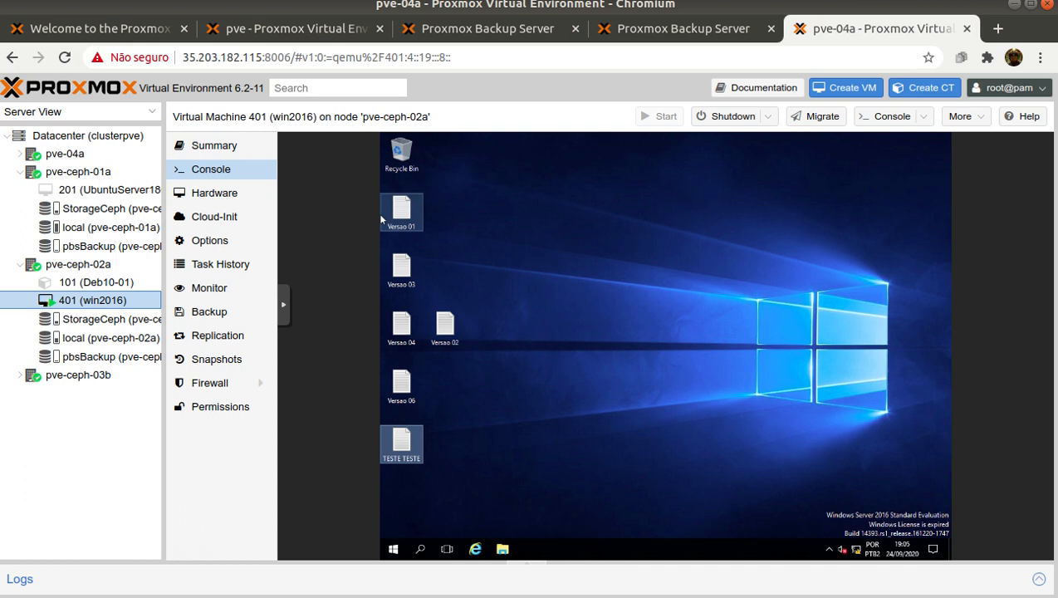
# - Review the replication diagram and VM 204's backups on the cloud and local servers, ending at the local backup server's dashboard
pyautogui.click(18, 383)
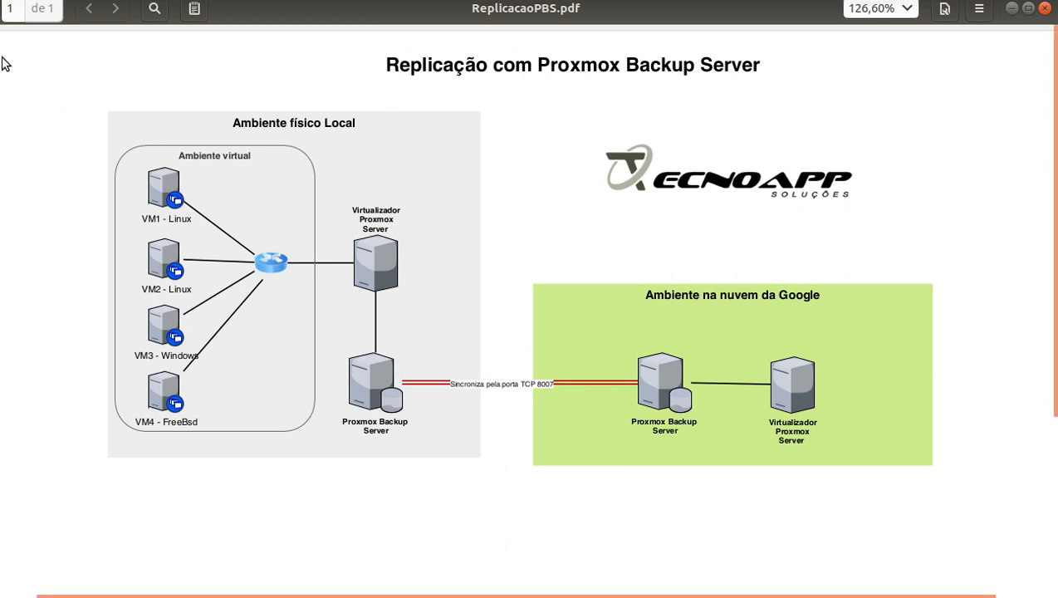
pyautogui.click(0, 18)
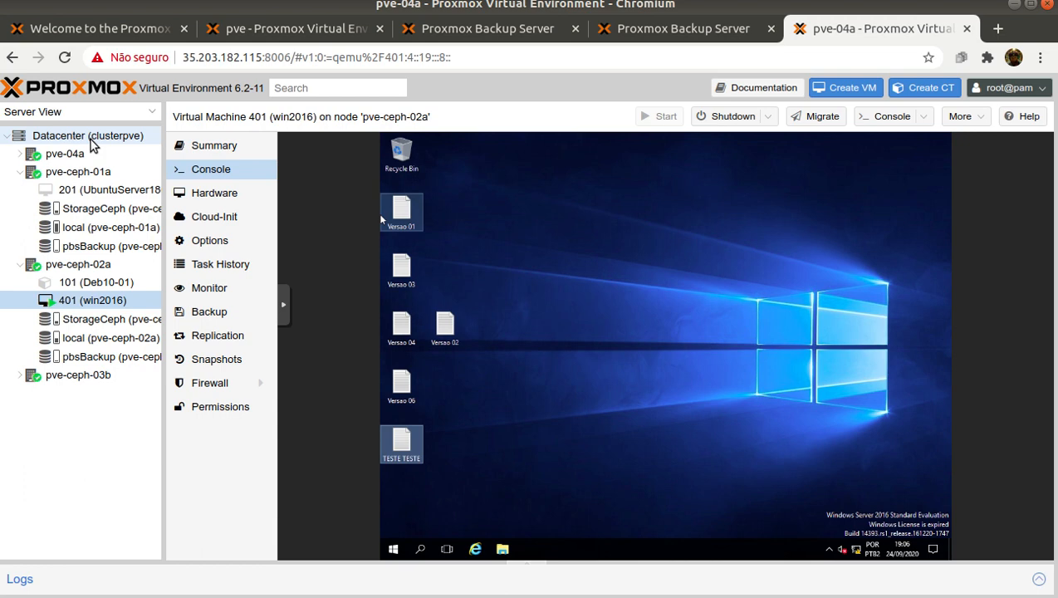
pyautogui.click(664, 28)
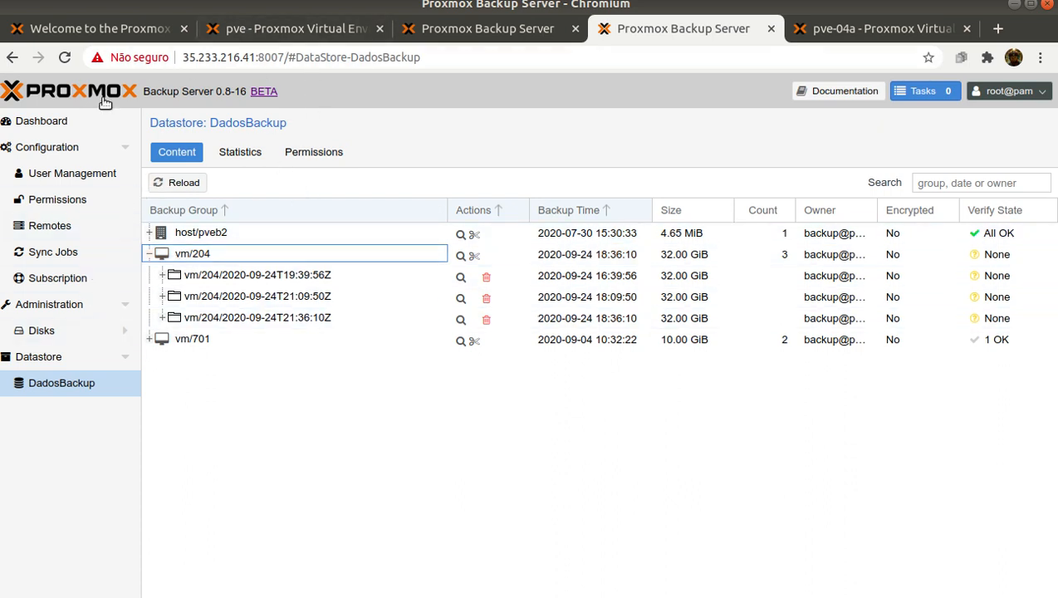
pyautogui.click(291, 27)
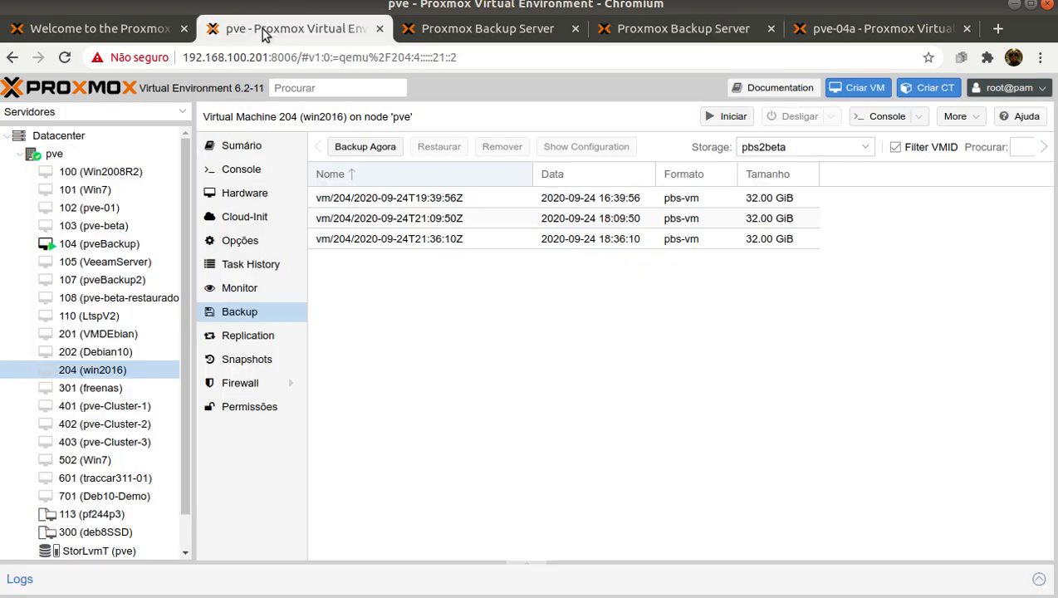
pyautogui.click(523, 30)
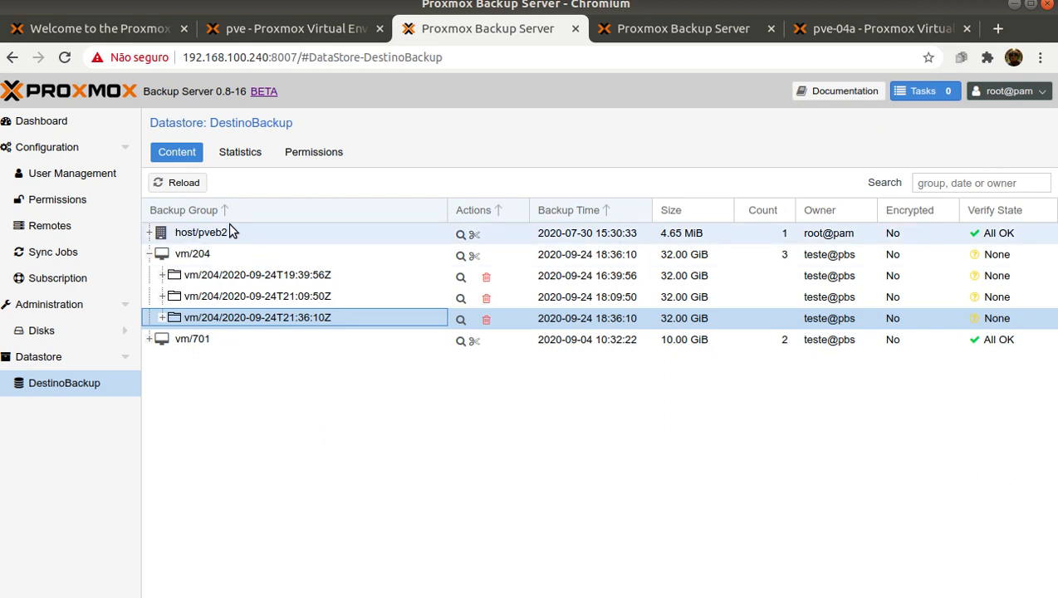
pyautogui.click(58, 122)
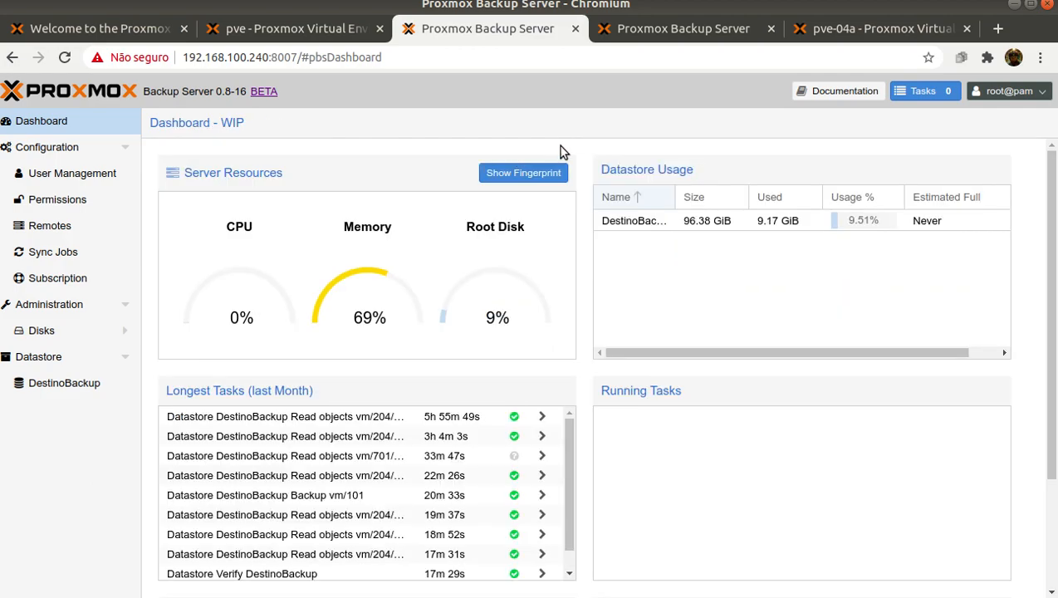